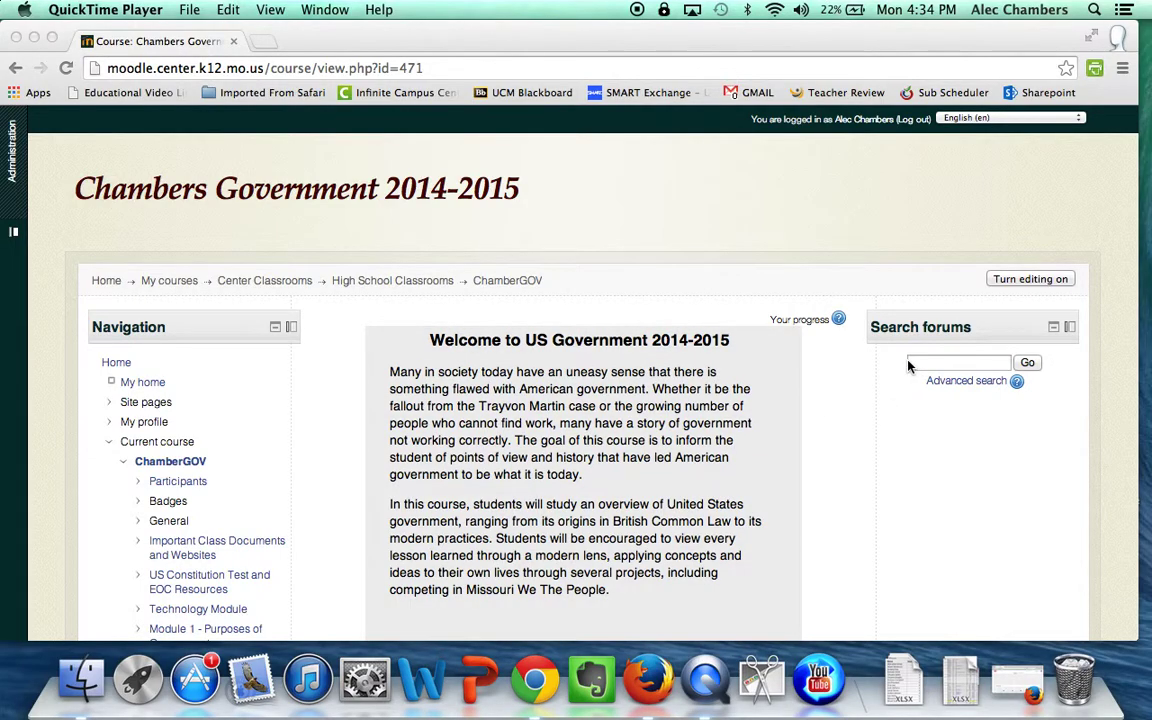
- Bring the browser forward and turn editing on for the Chambers Government course page
scroll(885, 388, down, 15)
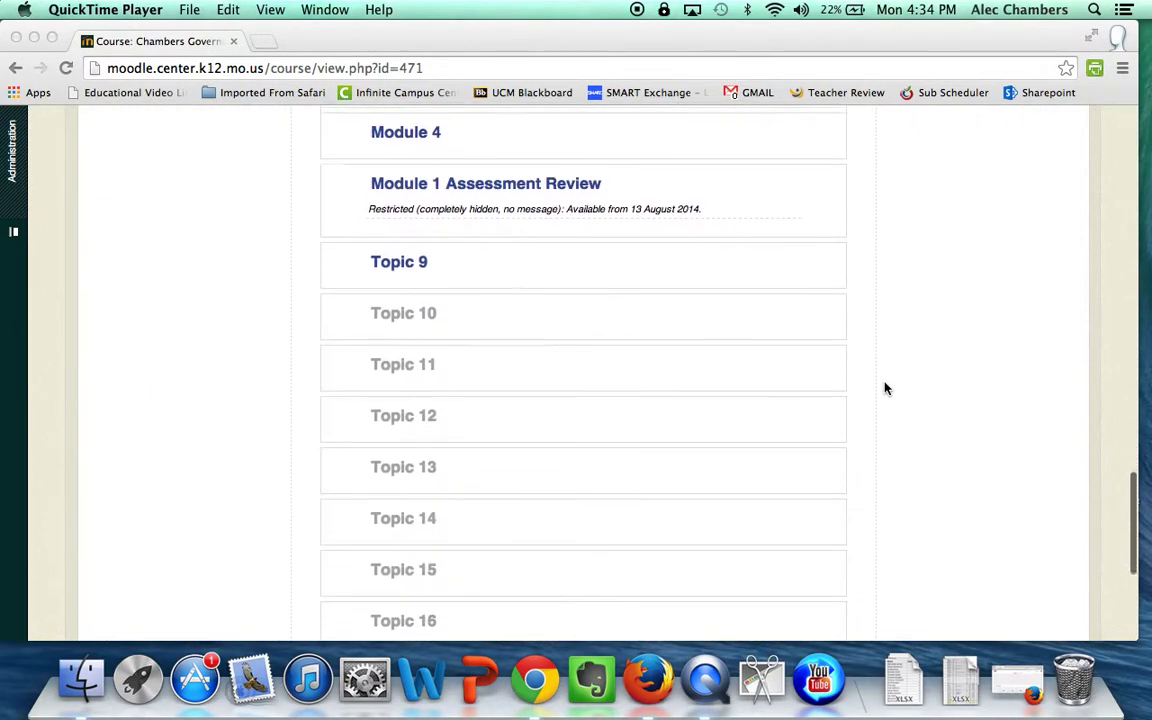
scroll(885, 388, up, 1)
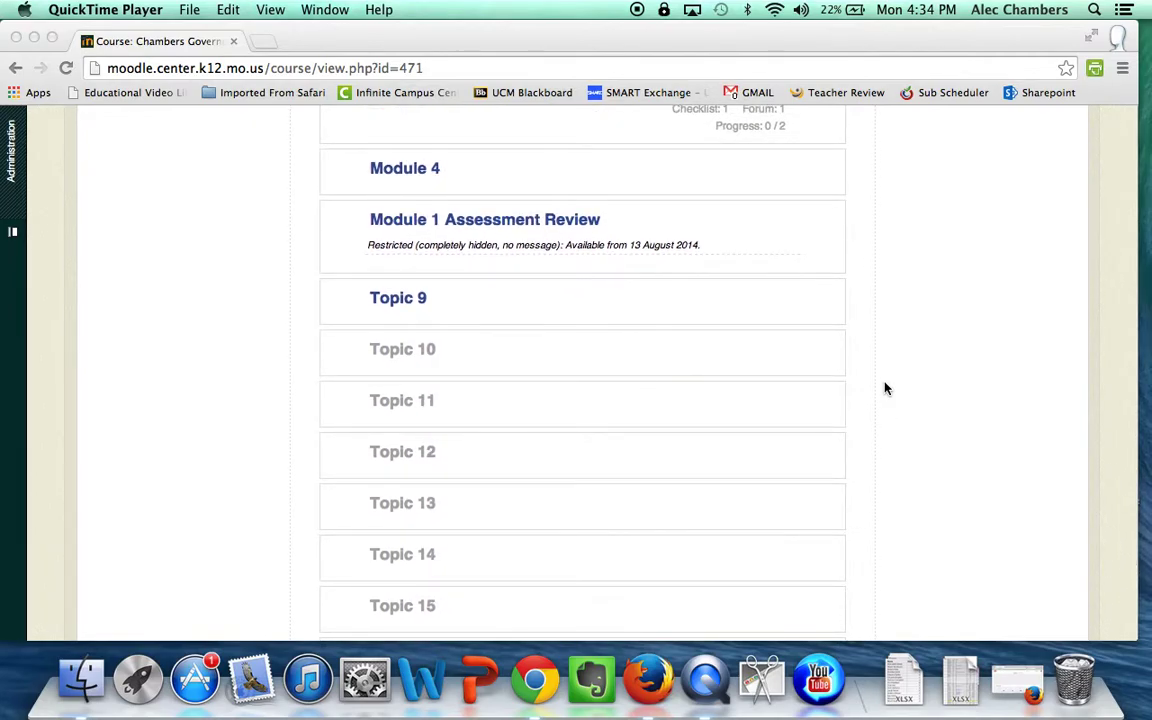
scroll(885, 388, up, 4)
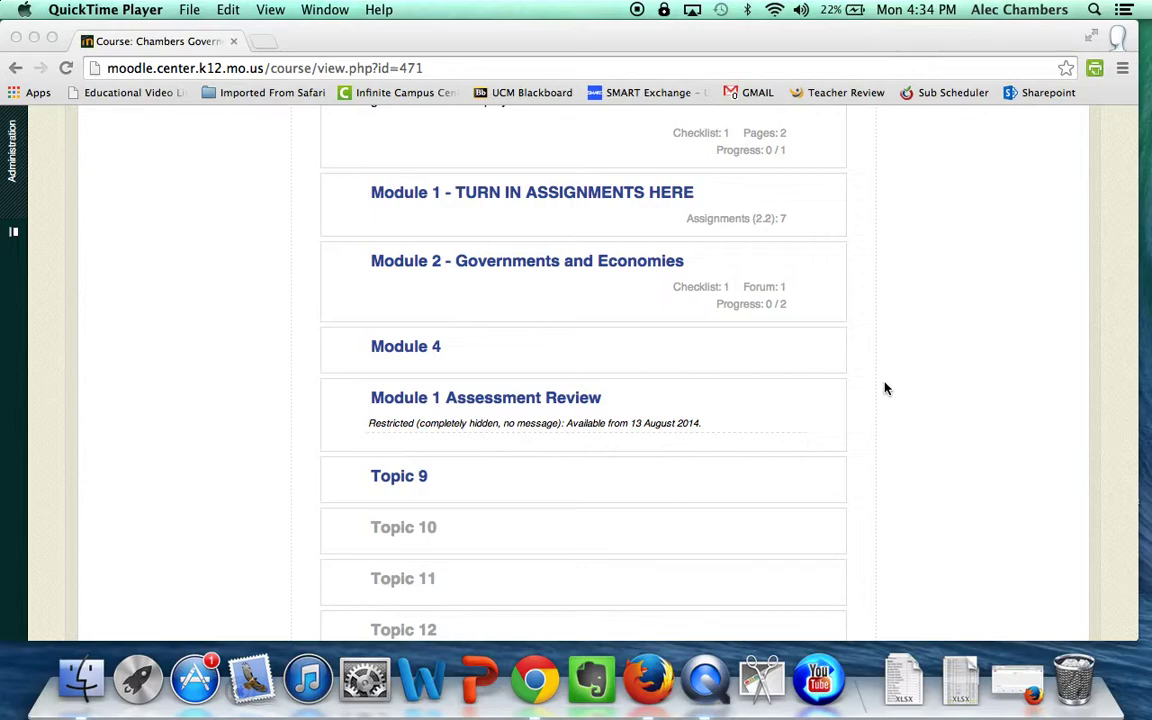
scroll(885, 388, down, 1)
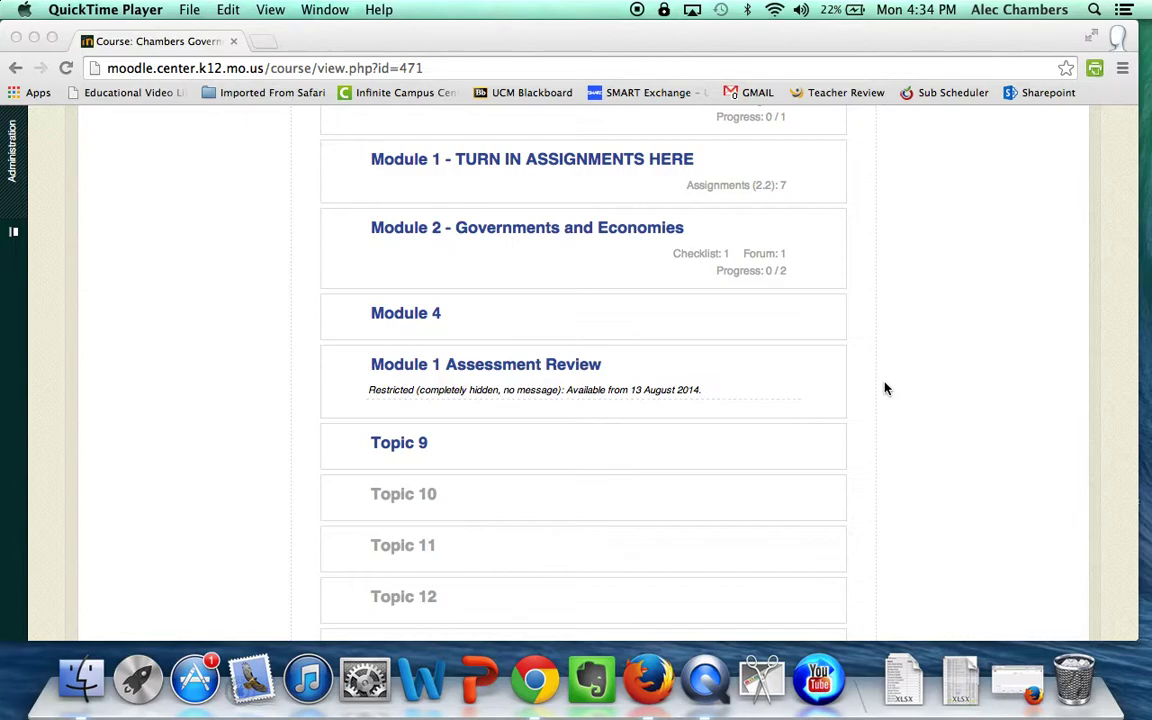
scroll(514, 130, down, 3)
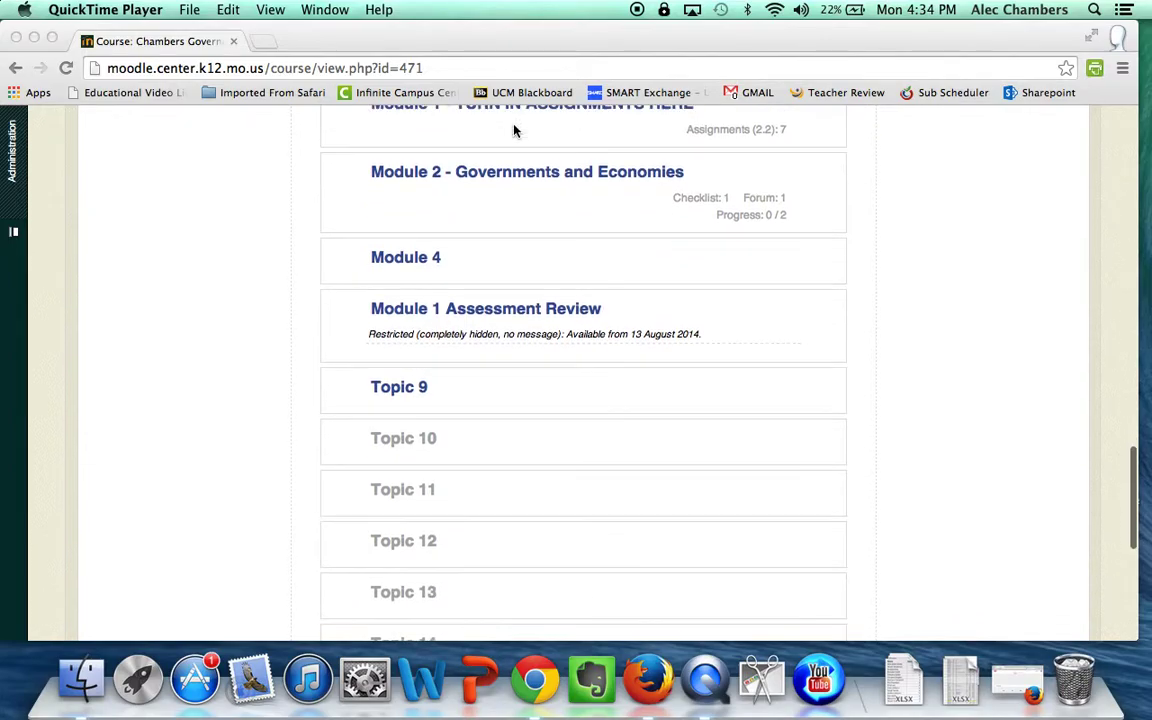
scroll(514, 130, up, 15)
scroll(514, 130, down, 4)
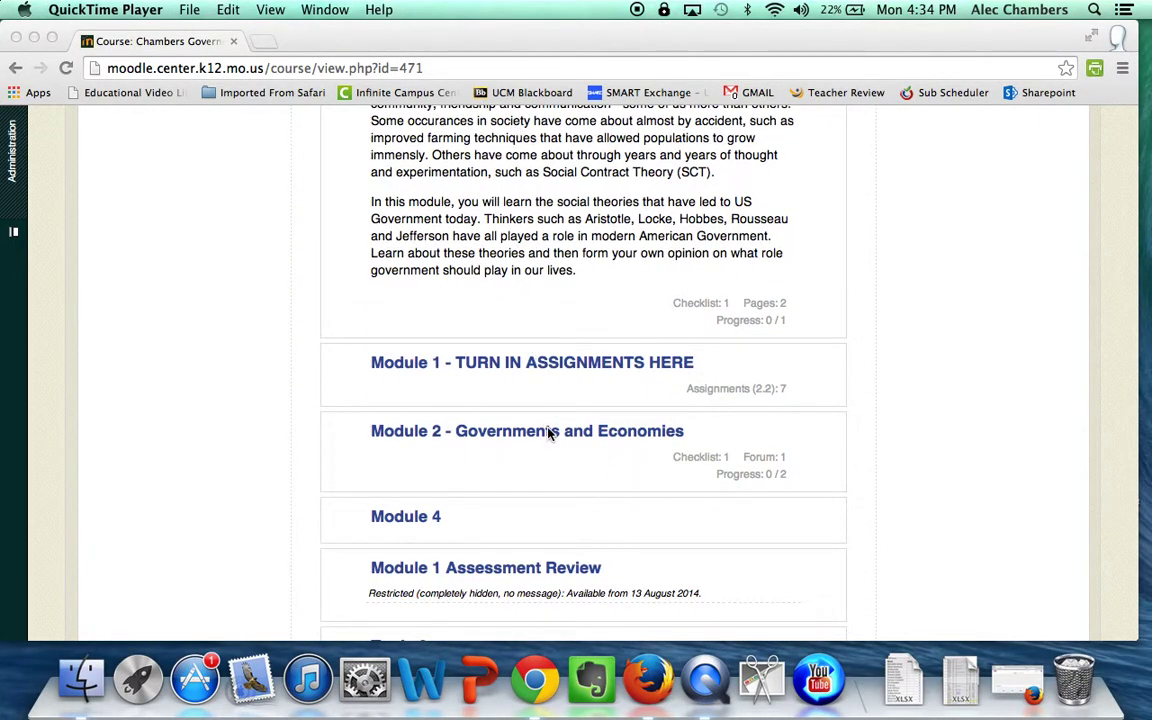
scroll(548, 432, down, 2)
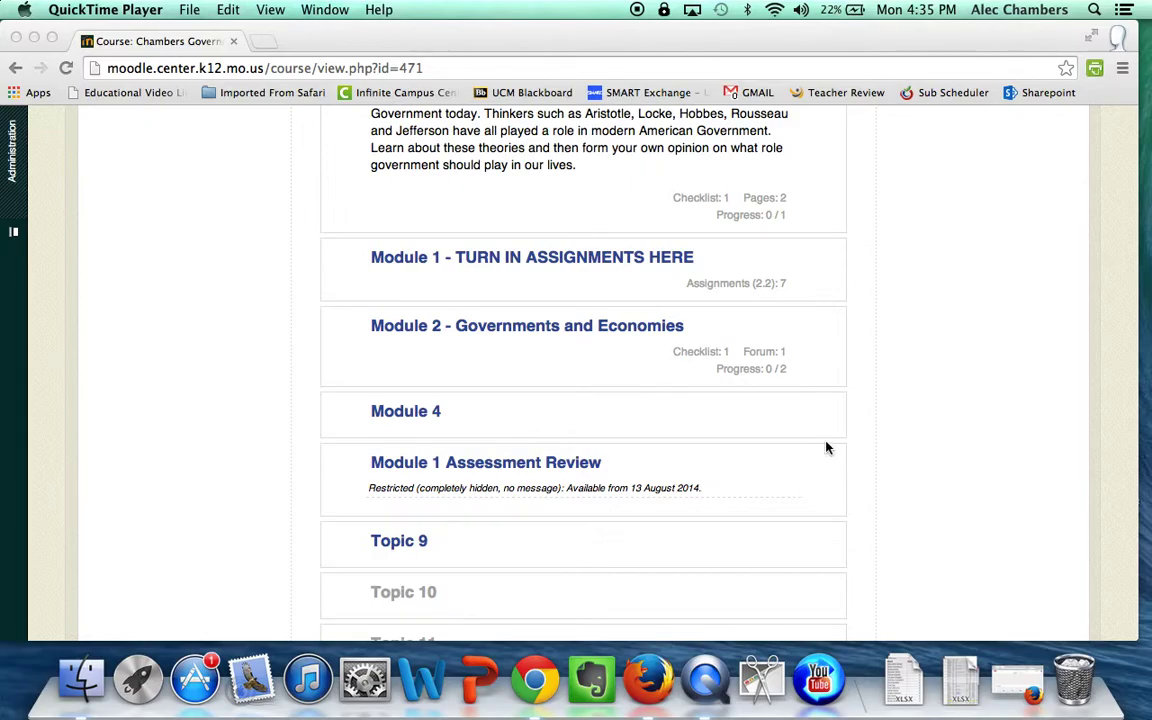
scroll(826, 448, up, 15)
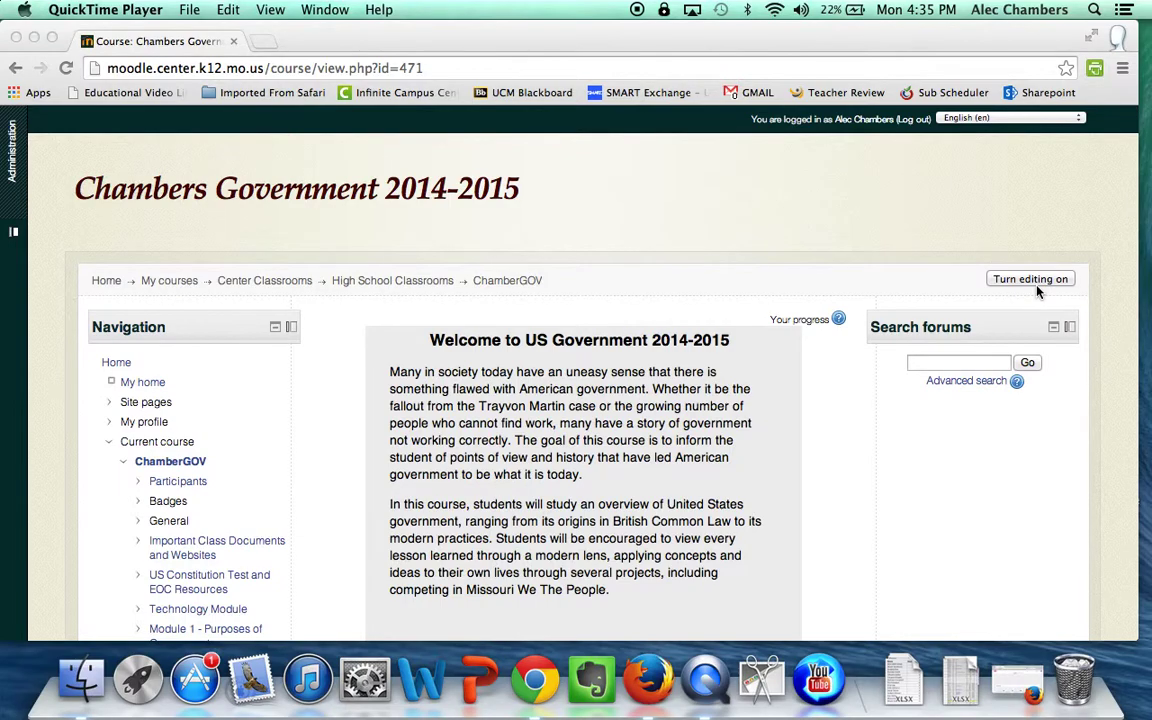
click(1039, 282)
click(1039, 282)
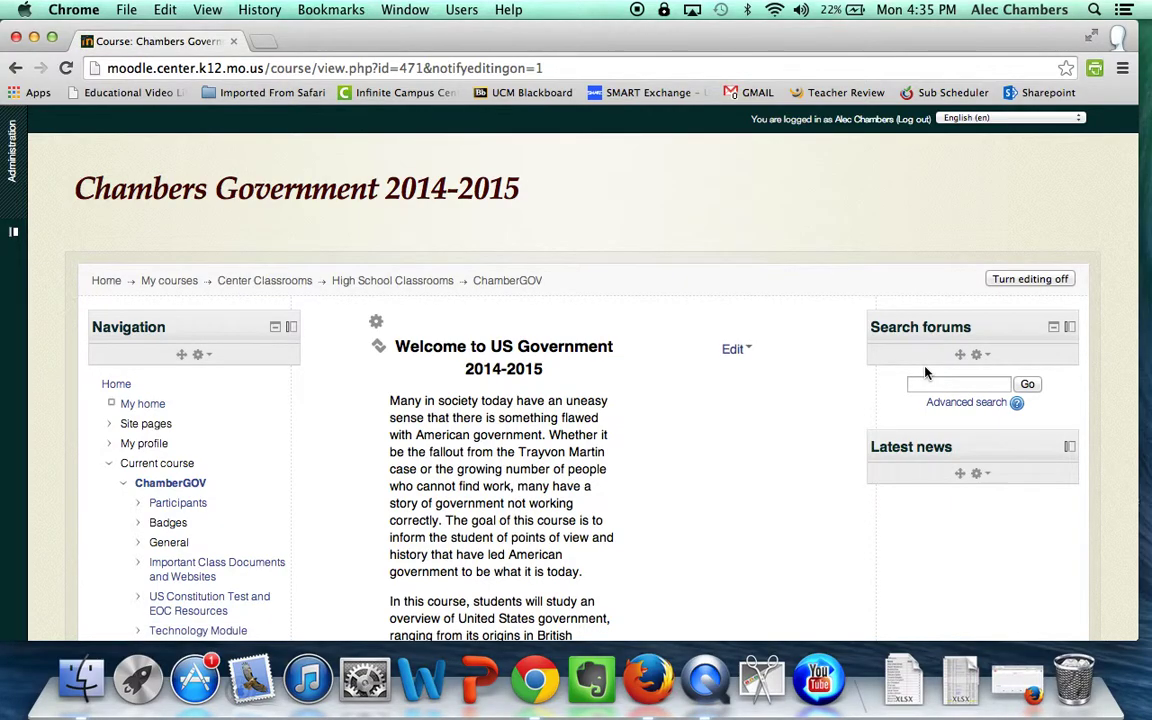
- Scroll through the editable course sections down to Topic 19, past the hidden later topics
scroll(925, 372, down, 10)
scroll(925, 372, down, 15)
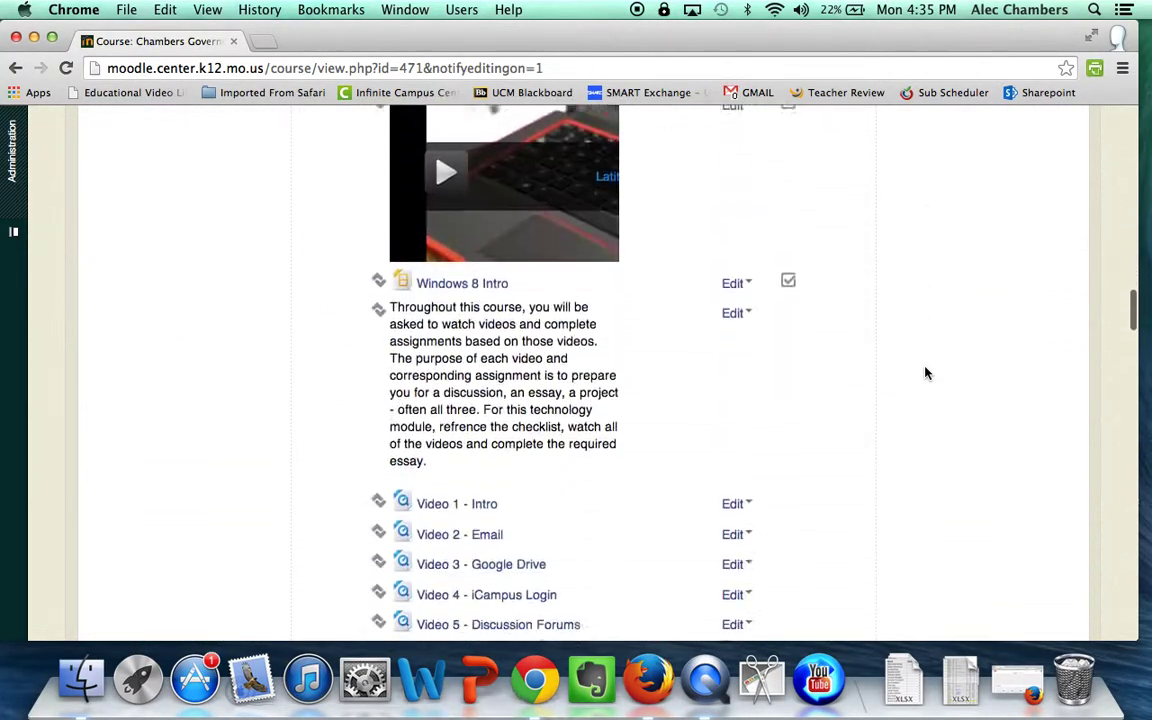
scroll(925, 373, down, 20)
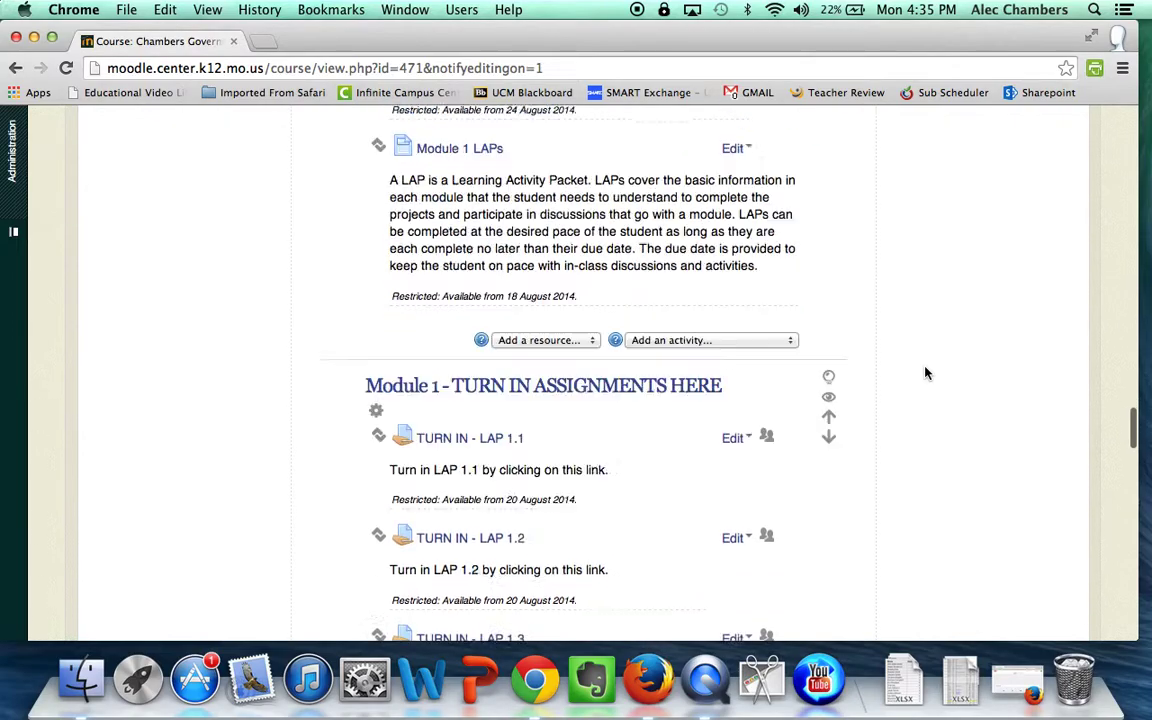
scroll(925, 373, up, 12)
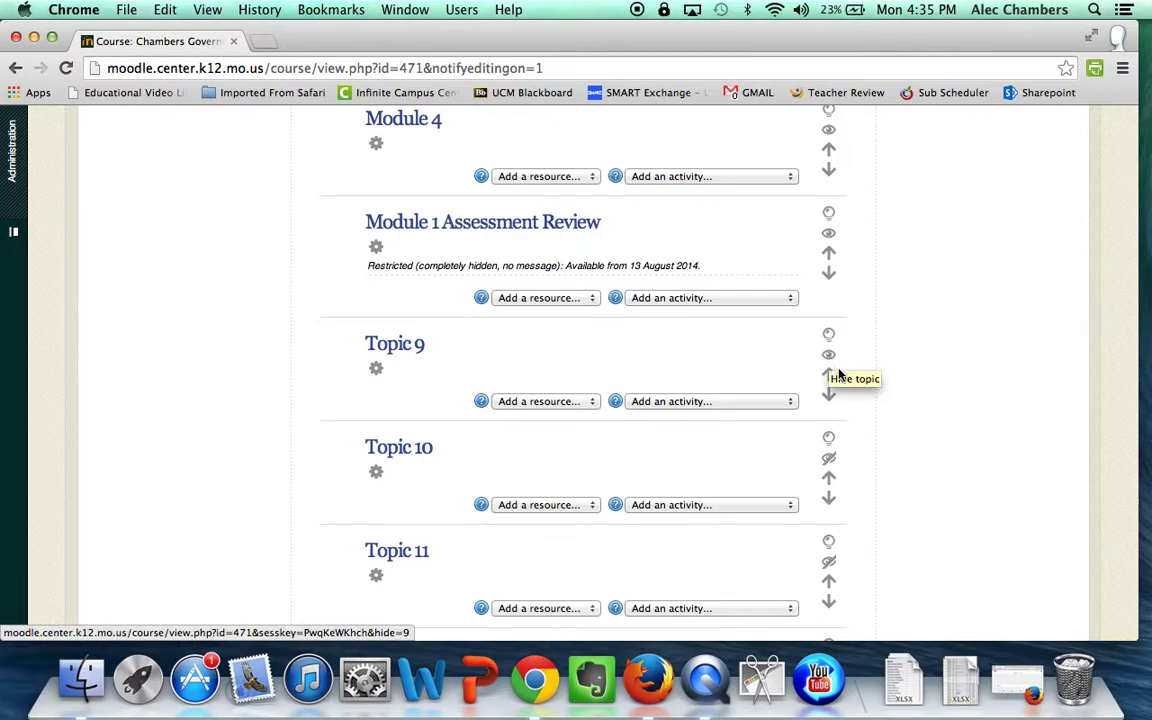
scroll(833, 465, down, 1)
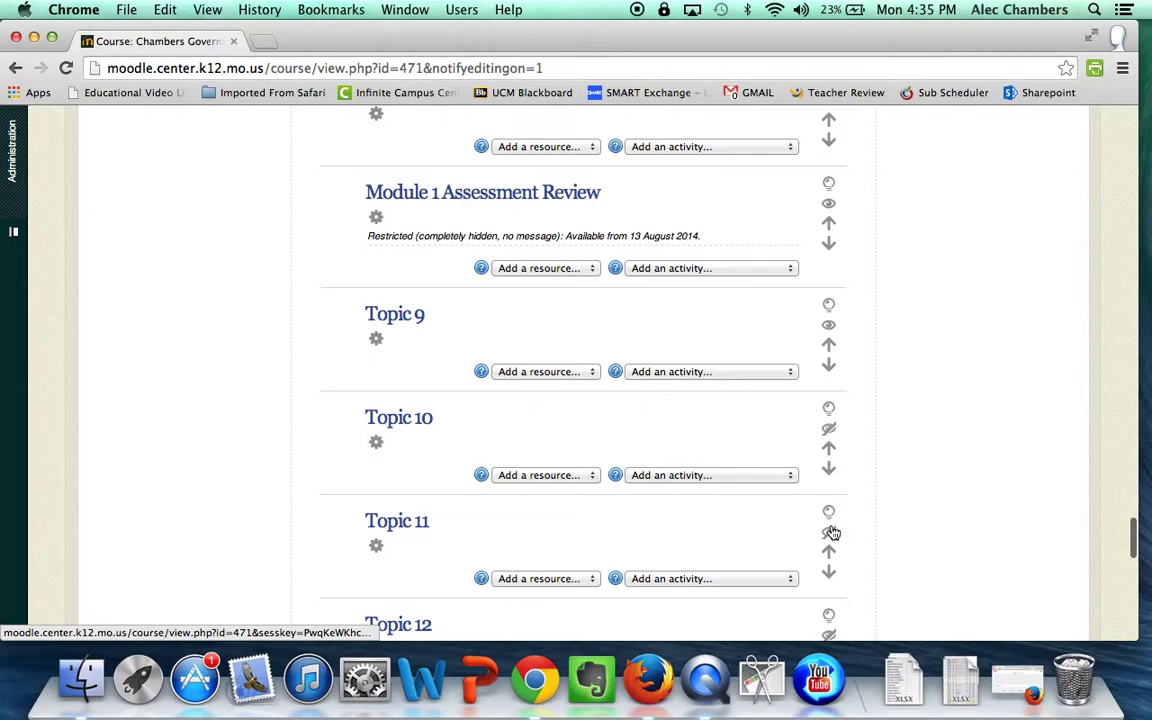
scroll(830, 530, down, 5)
scroll(832, 532, down, 20)
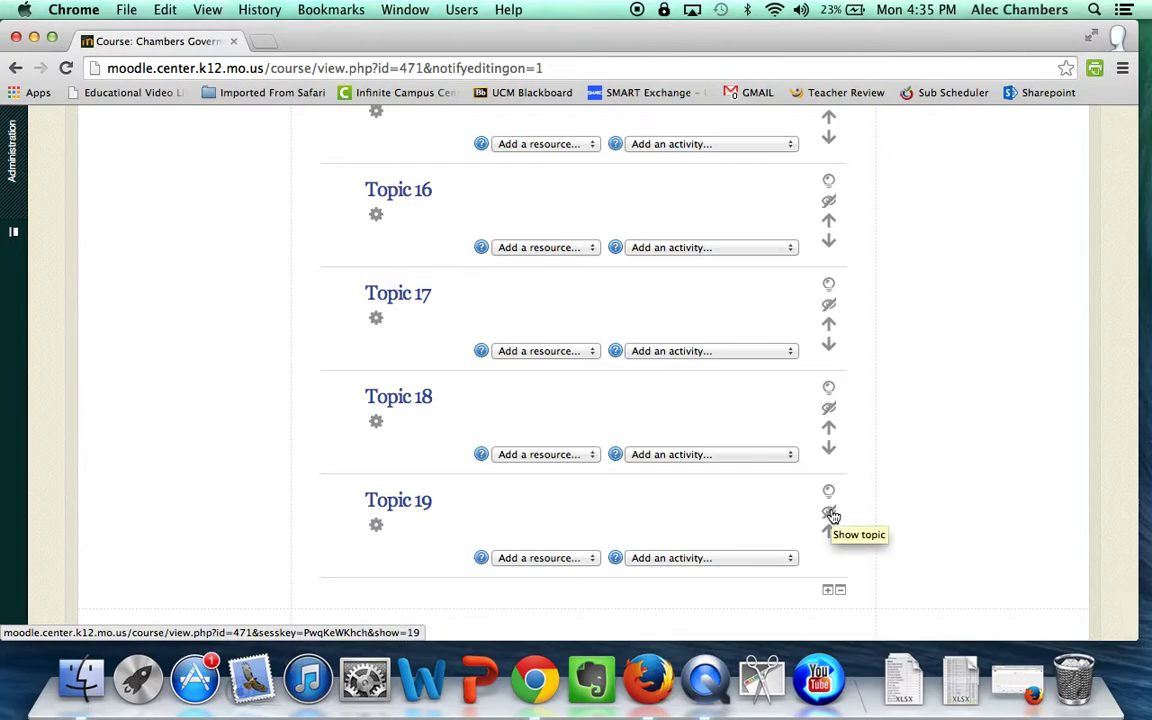
scroll(832, 515, up, 1)
scroll(830, 513, down, 4)
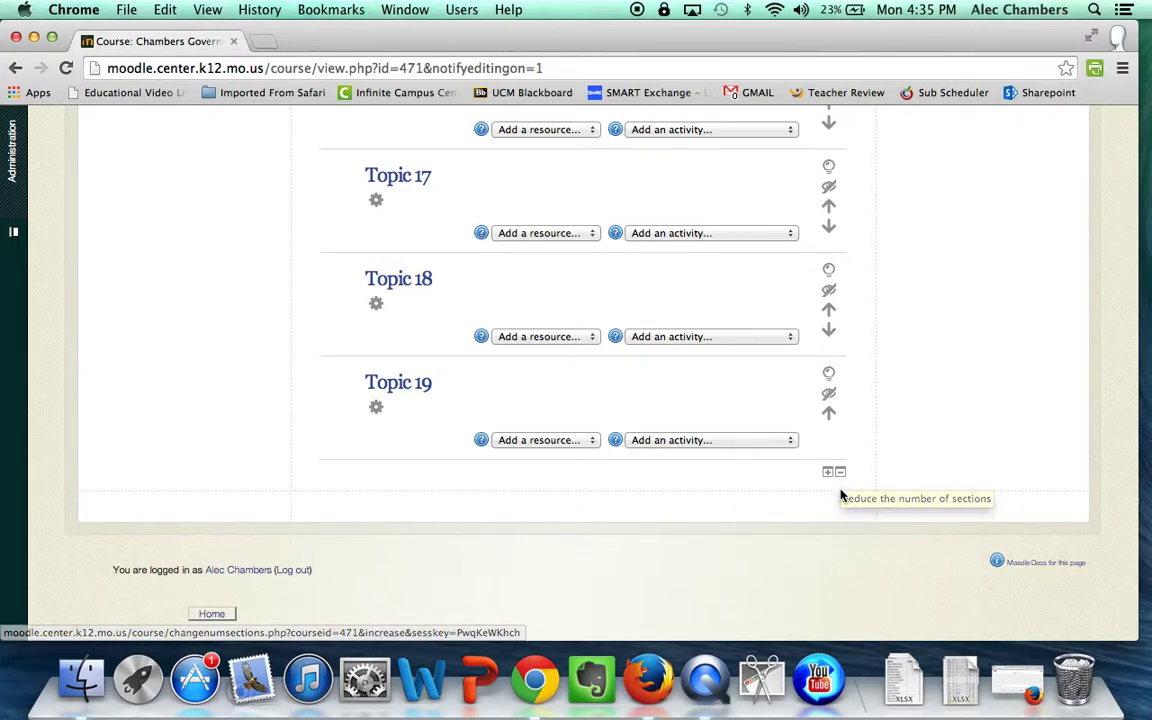
click(842, 479)
scroll(840, 495, up, 4)
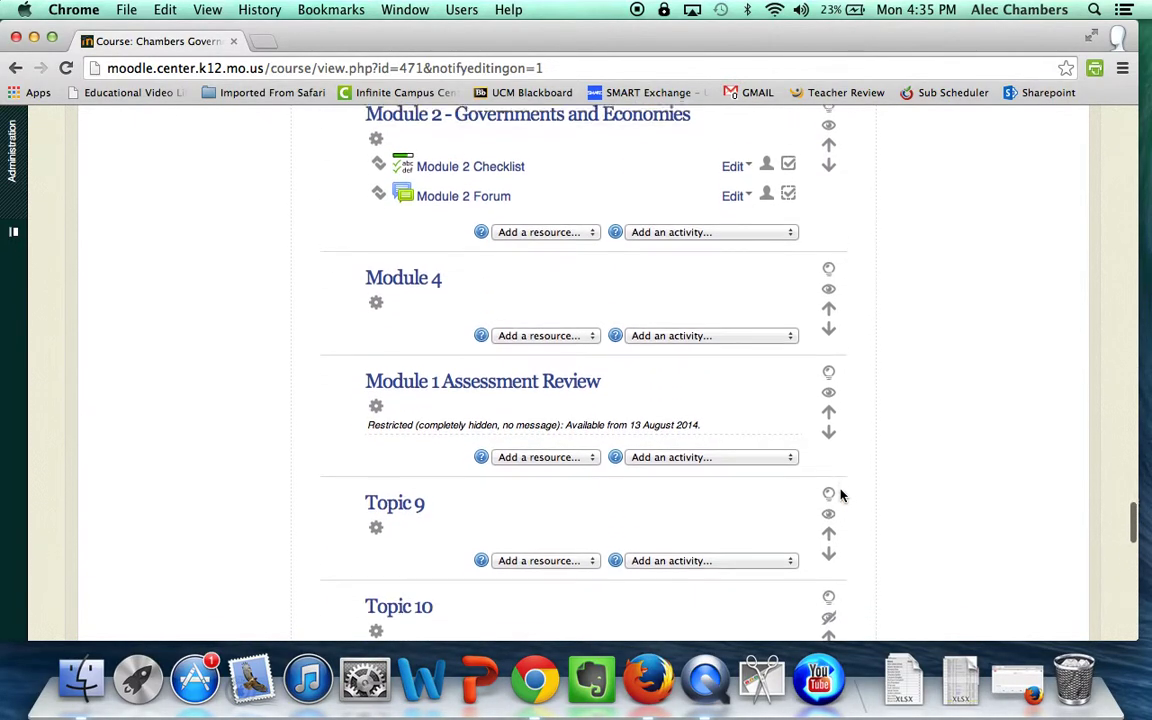
click(828, 500)
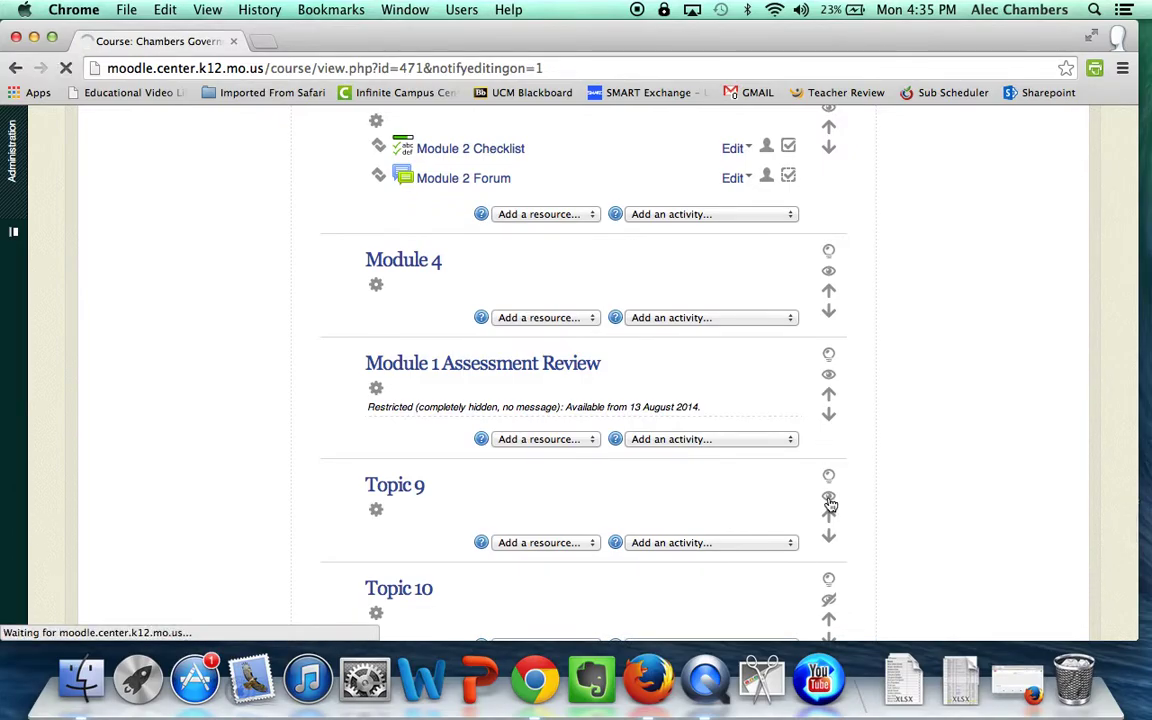
scroll(905, 470, down, 15)
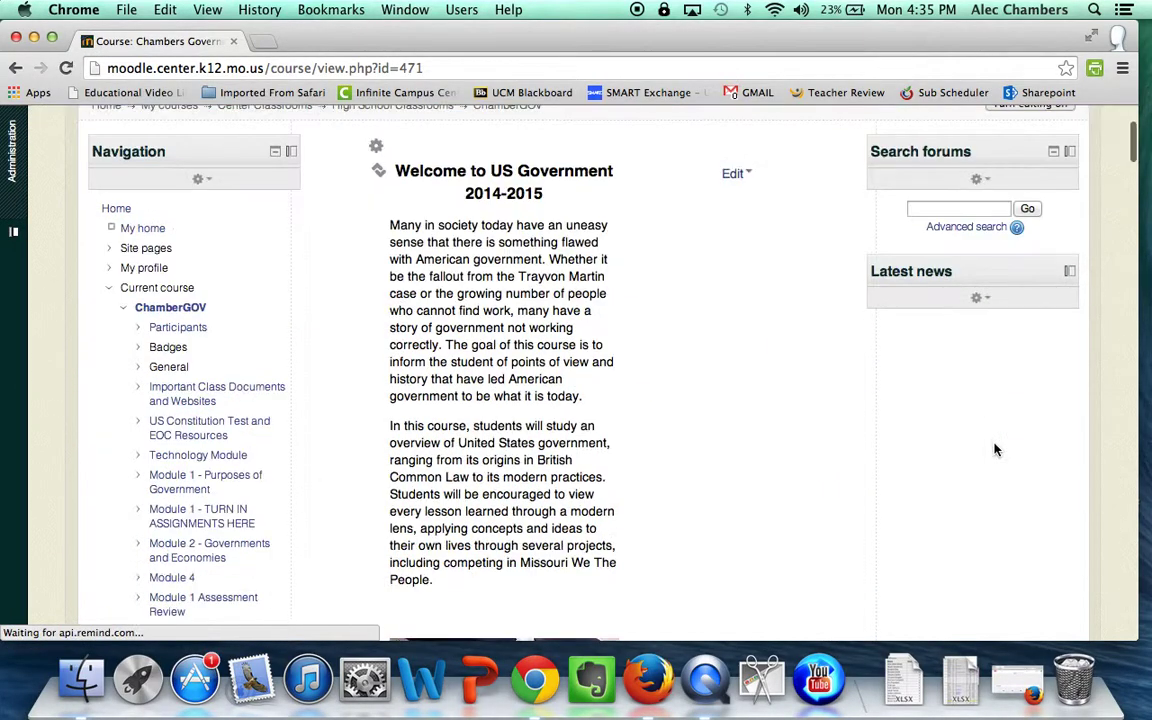
scroll(995, 450, down, 10)
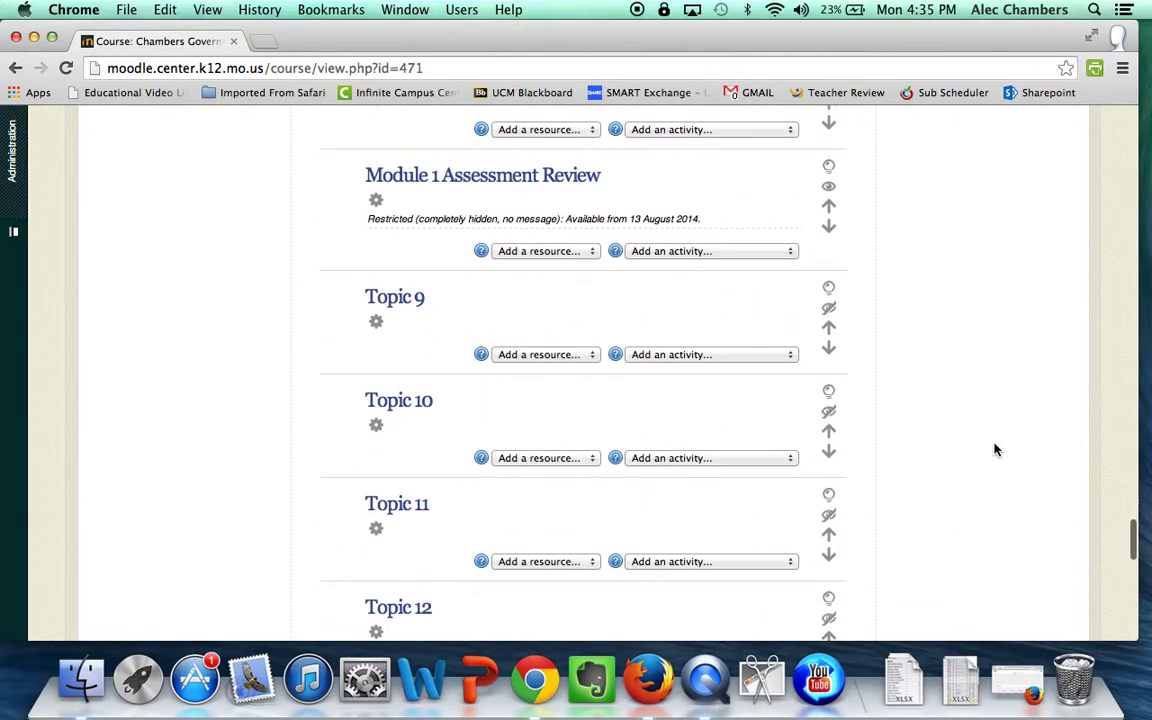
scroll(933, 363, up, 2)
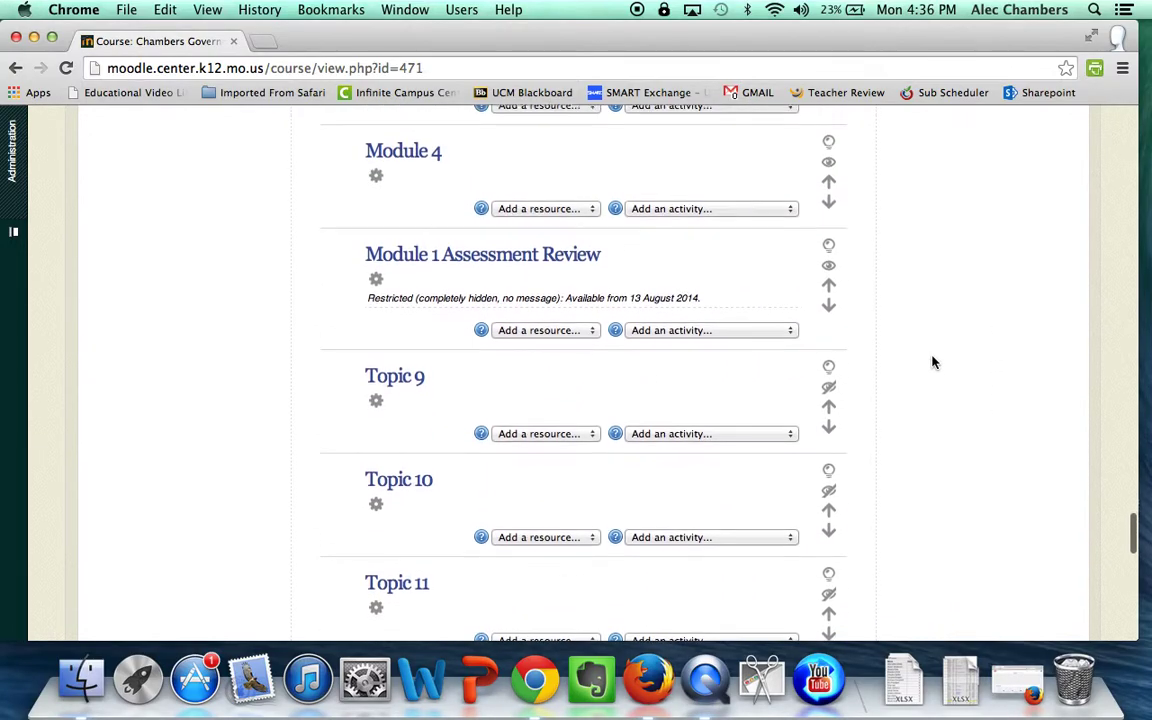
click(828, 266)
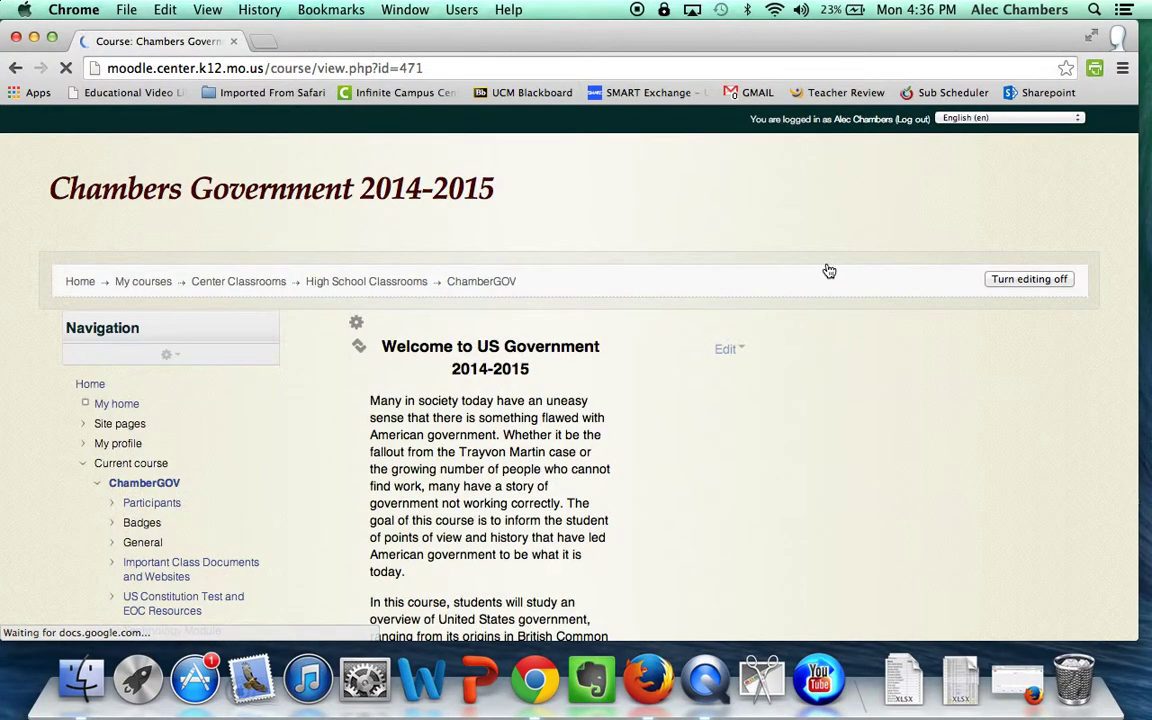
scroll(950, 359, down, 10)
scroll(950, 359, down, 15)
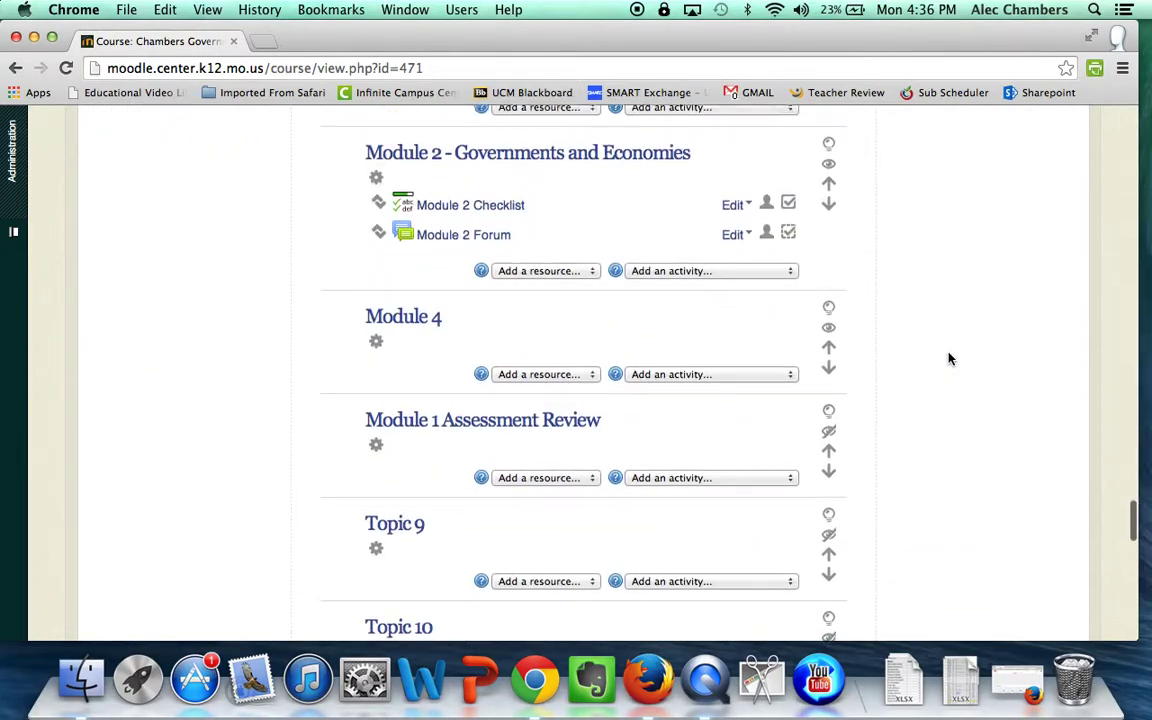
click(830, 249)
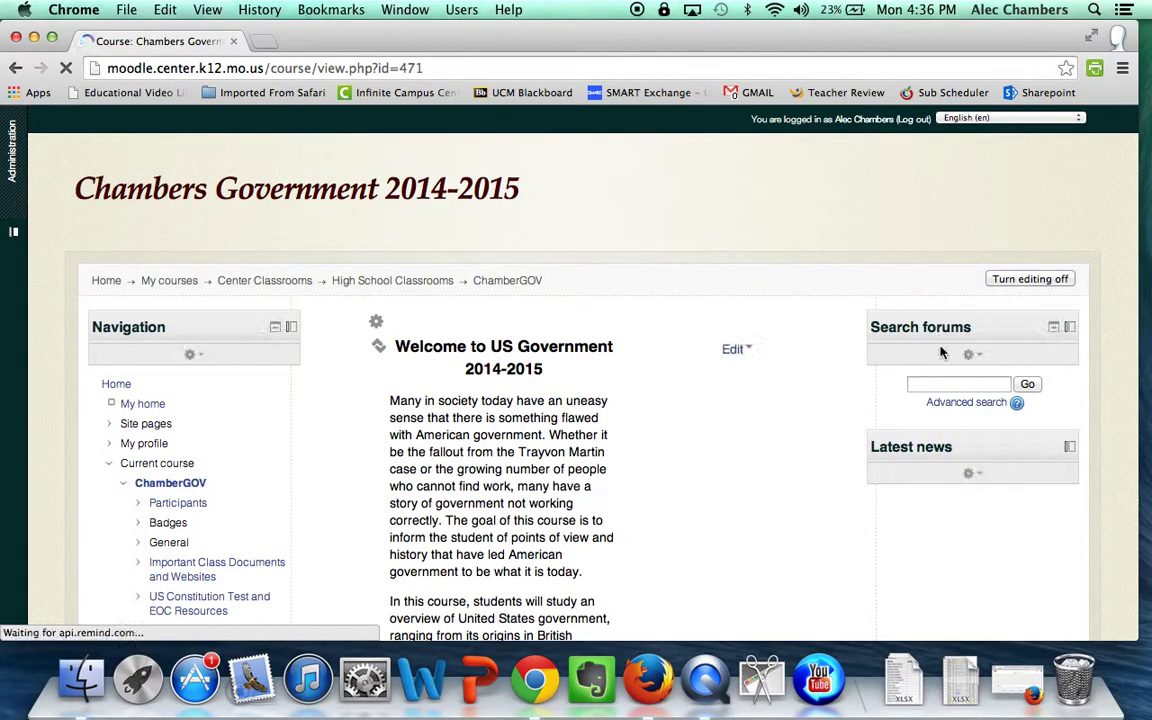
scroll(940, 352, down, 15)
scroll(940, 352, down, 15)
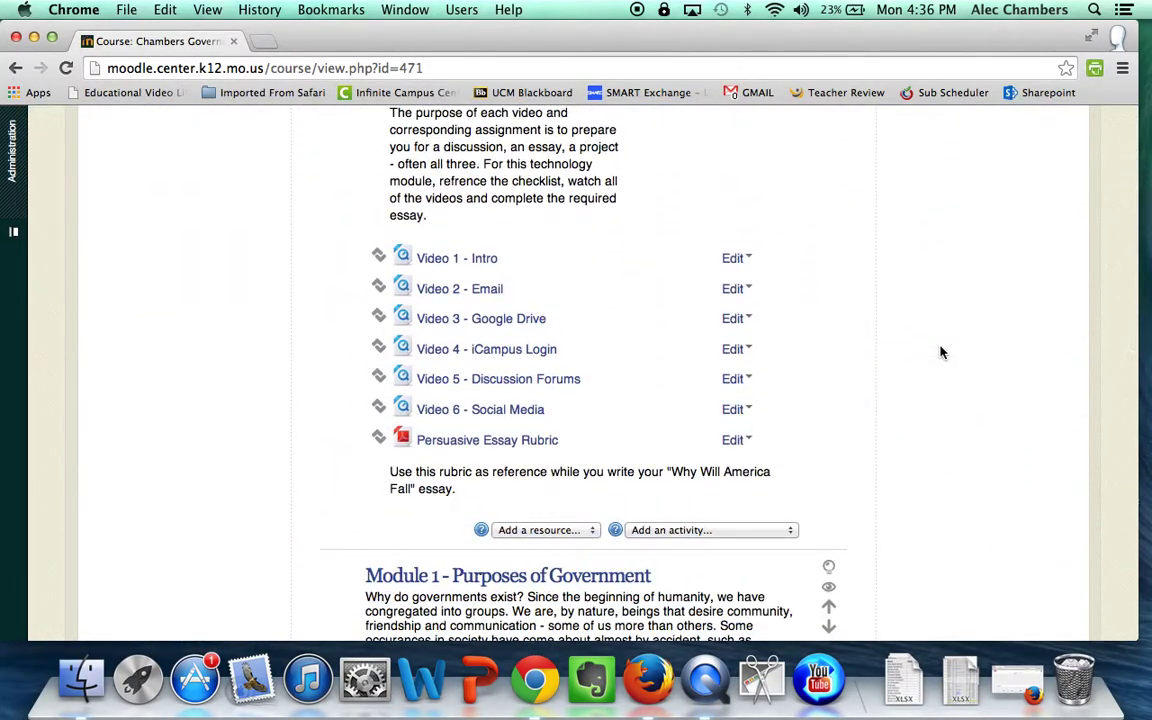
scroll(940, 352, down, 15)
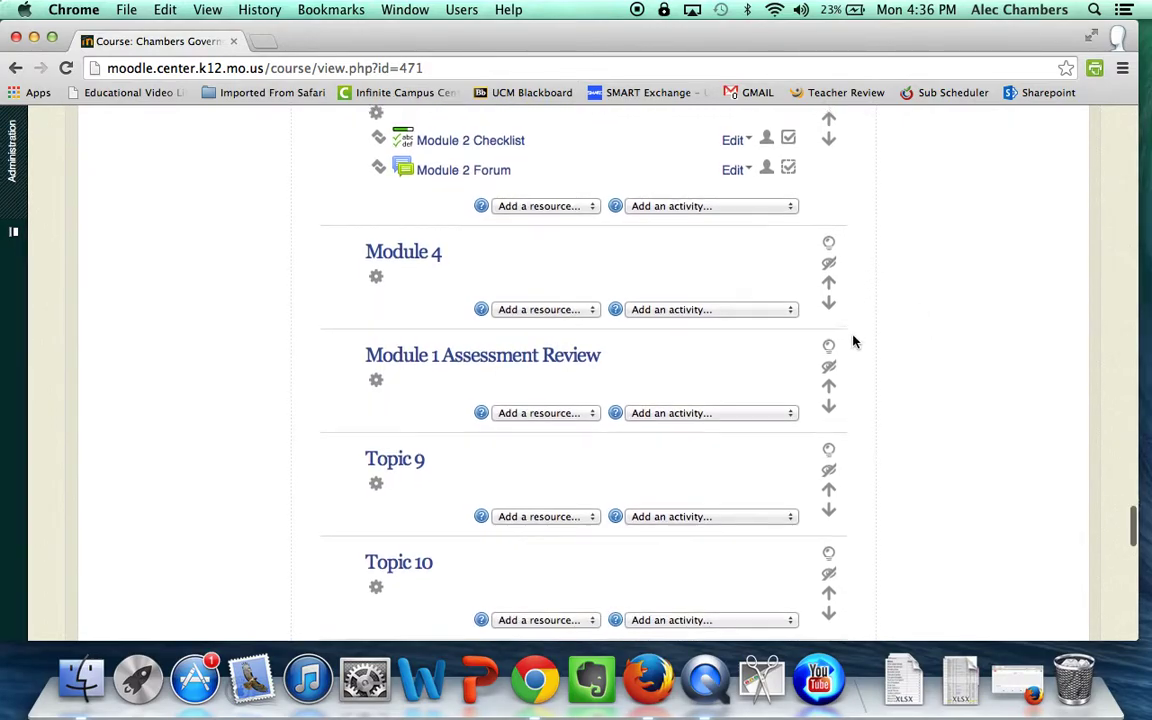
scroll(854, 339, up, 4)
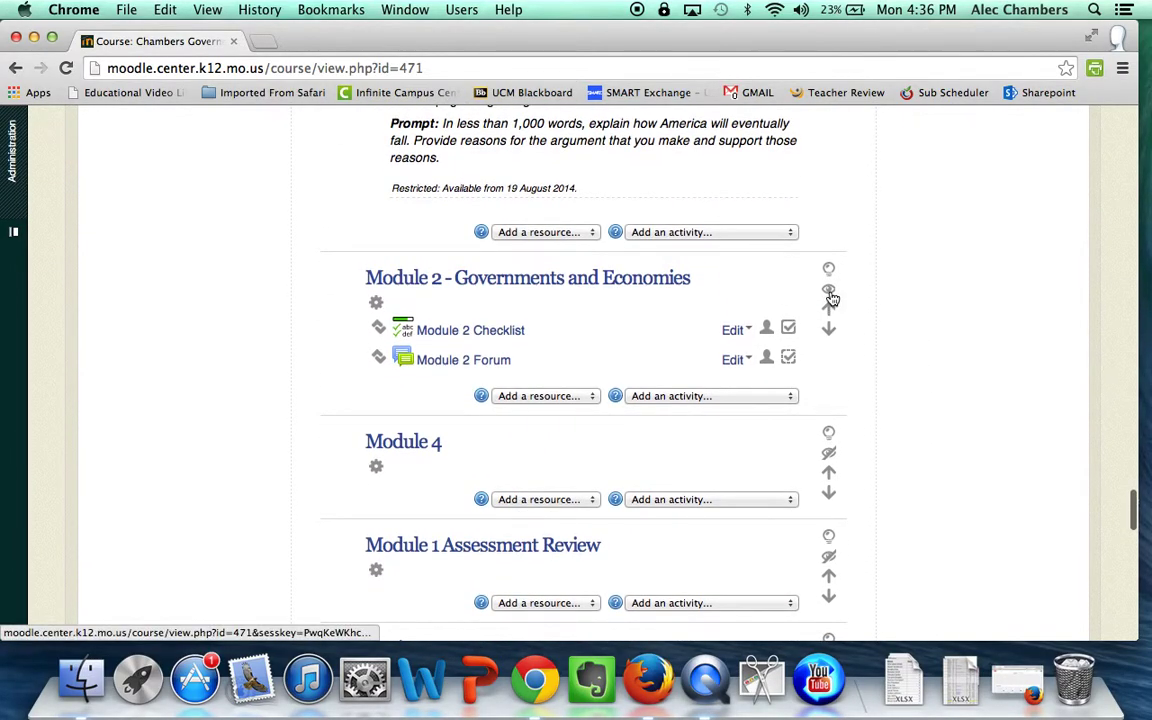
click(829, 292)
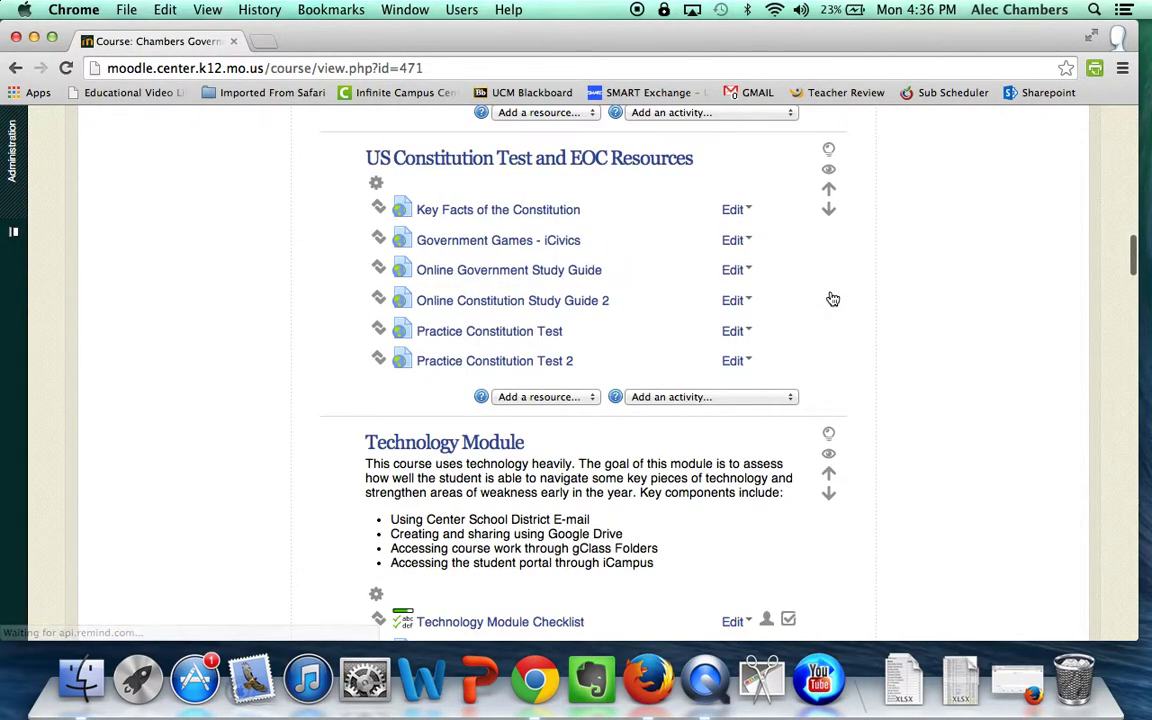
scroll(832, 299, down, 20)
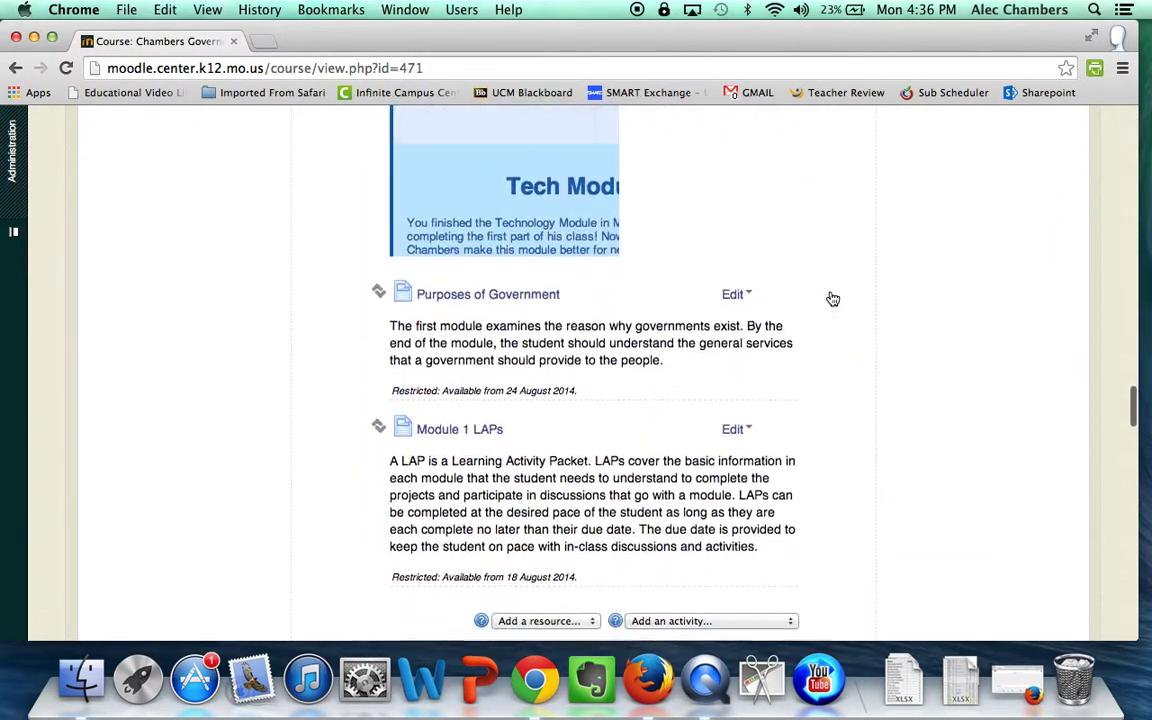
scroll(832, 299, down, 12)
scroll(832, 299, up, 2)
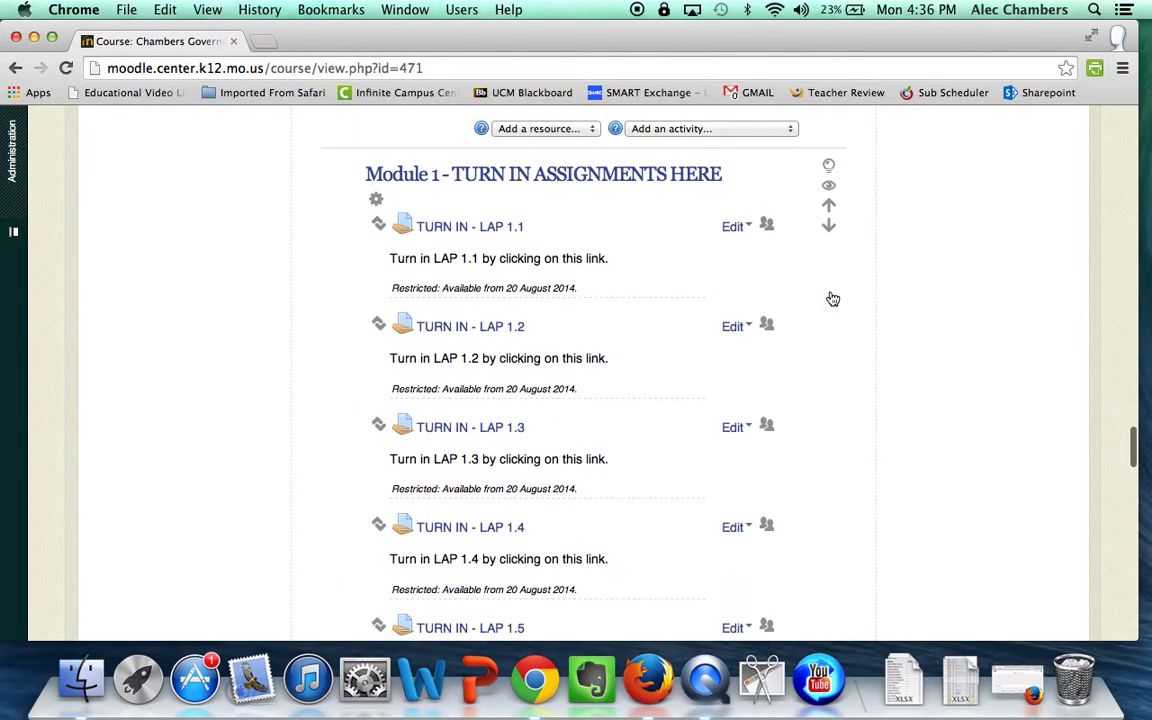
scroll(832, 299, up, 20)
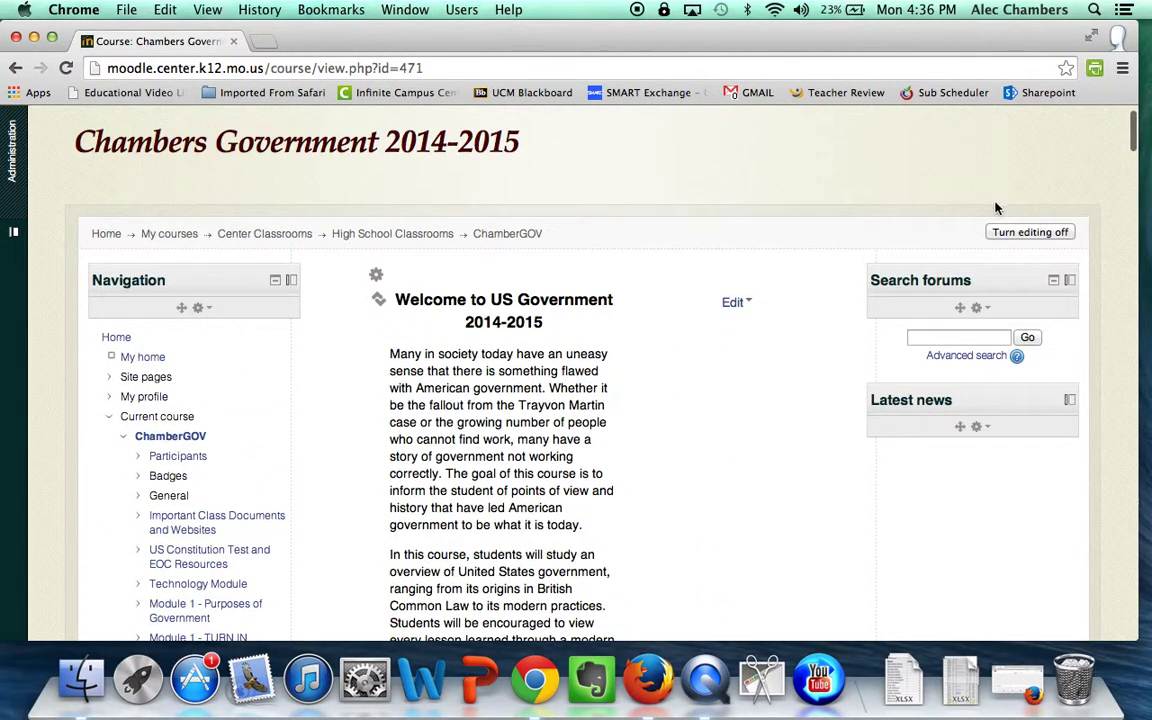
click(1030, 232)
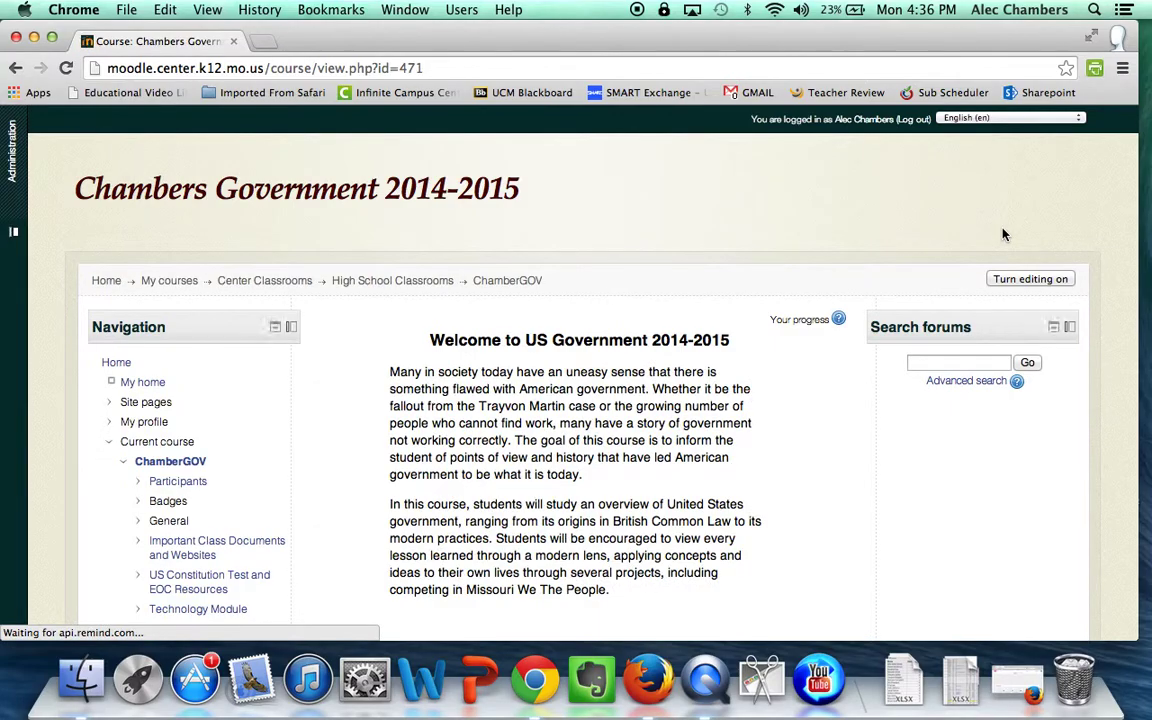
scroll(1004, 235, down, 20)
scroll(1004, 235, up, 5)
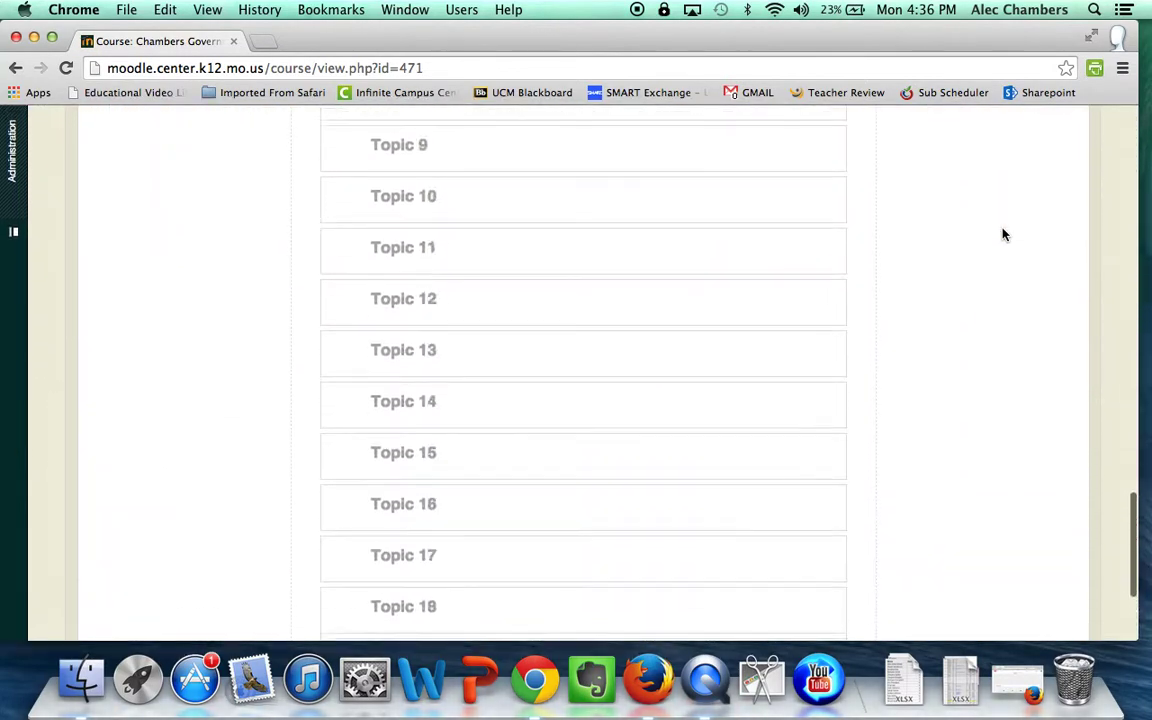
scroll(1004, 235, up, 8)
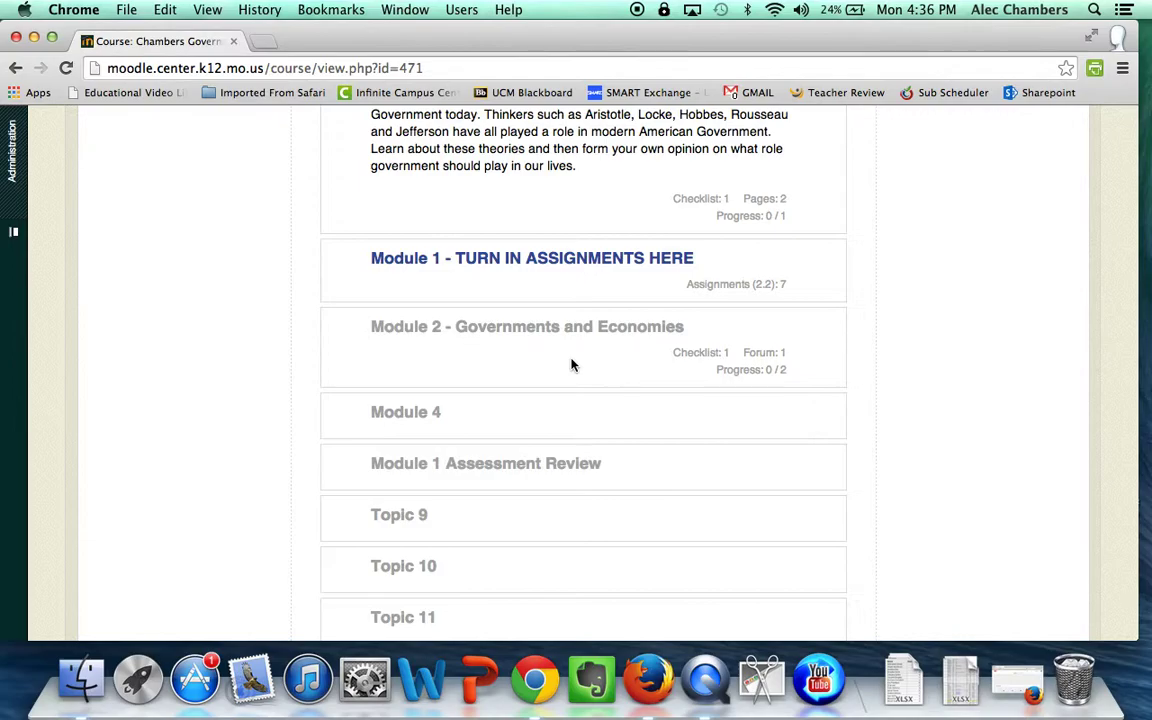
scroll(1005, 375, up, 10)
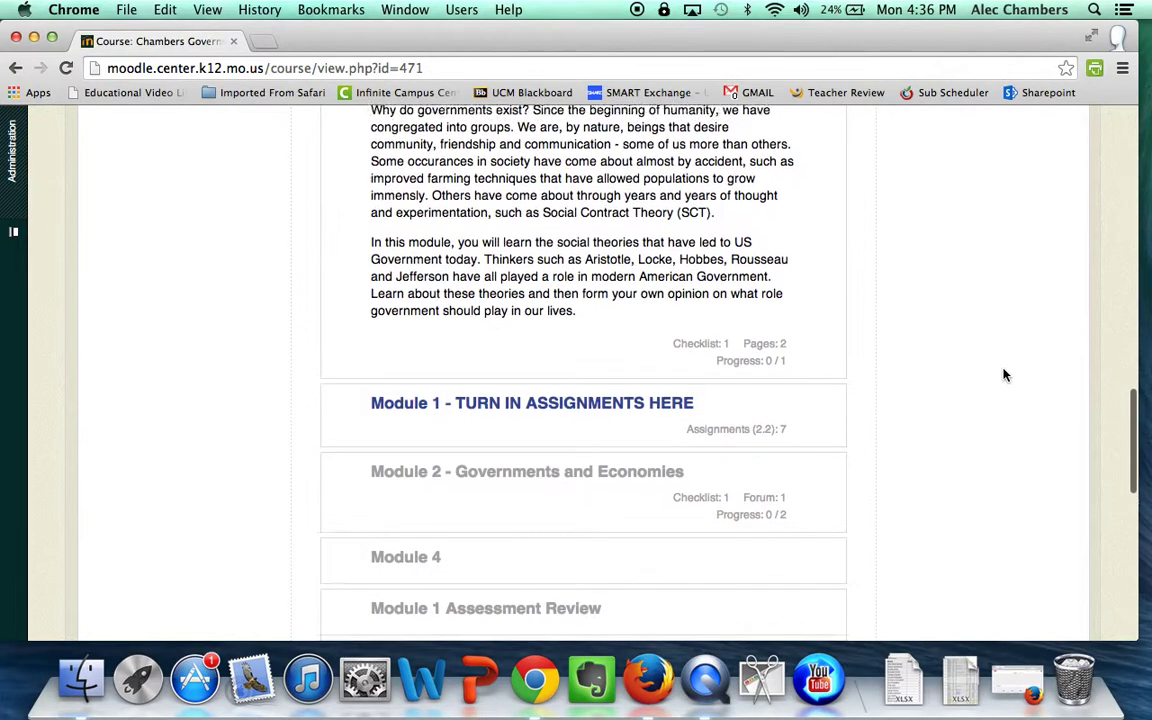
scroll(1005, 375, up, 5)
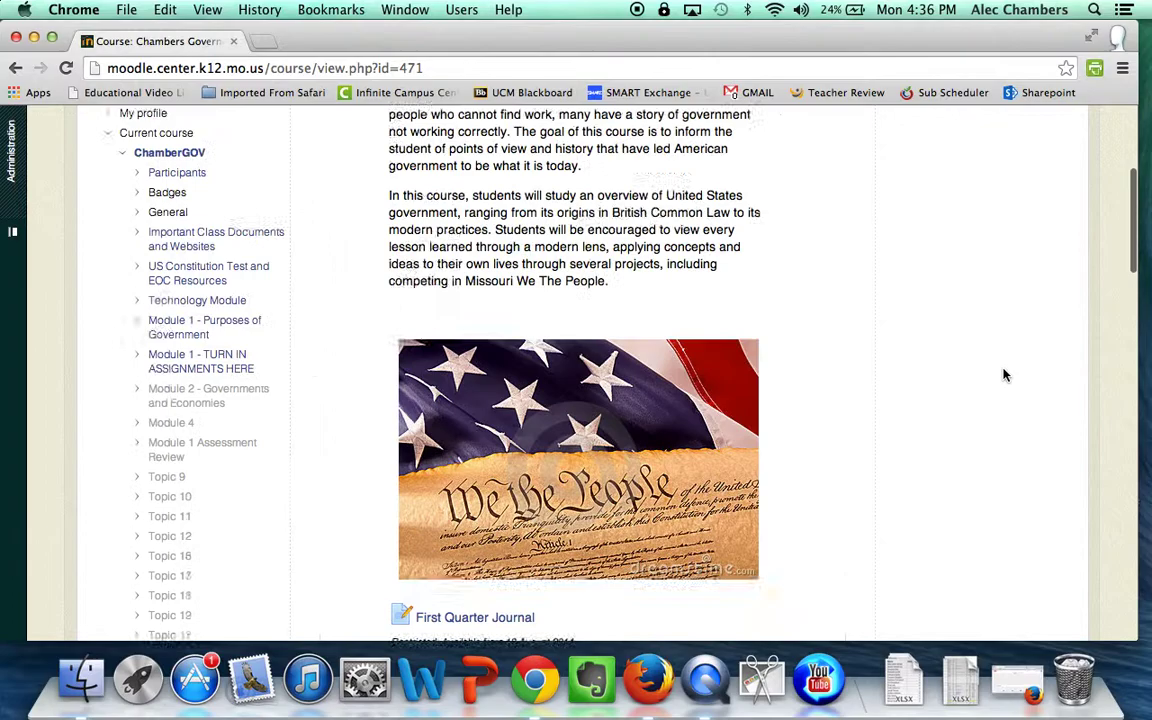
click(1057, 284)
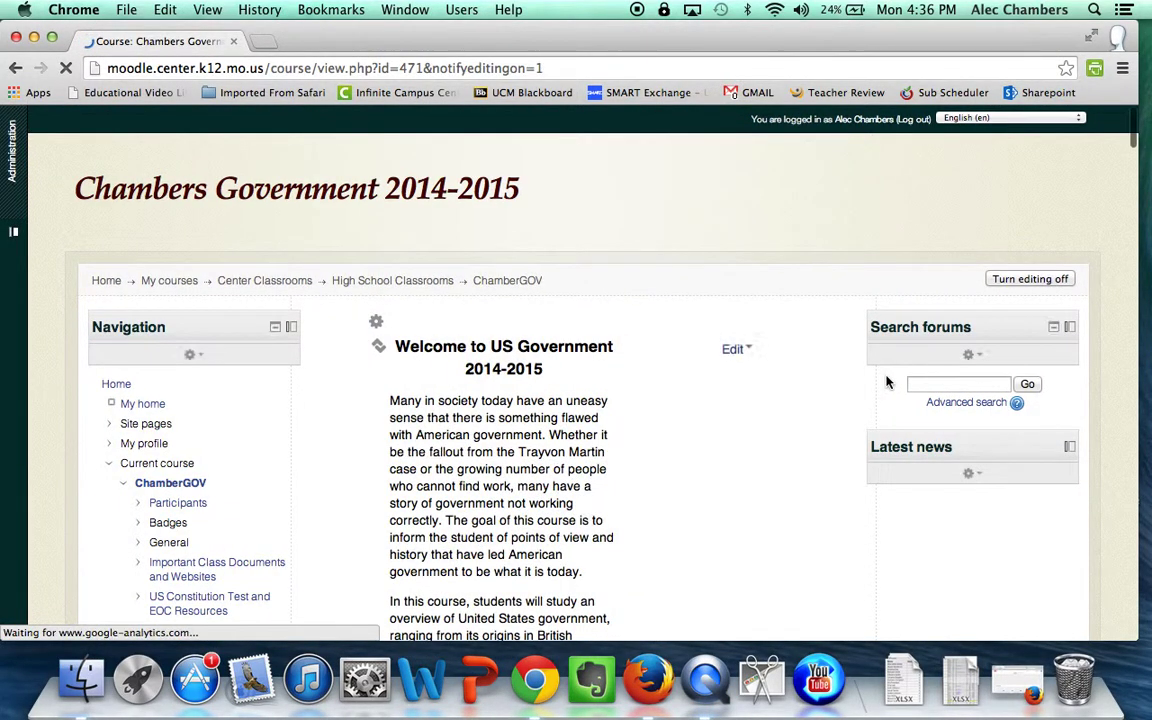
- Open the Module 1 LAPs page listing Google Document links for each Module 1 LAP
scroll(887, 381, down, 10)
scroll(887, 381, down, 10)
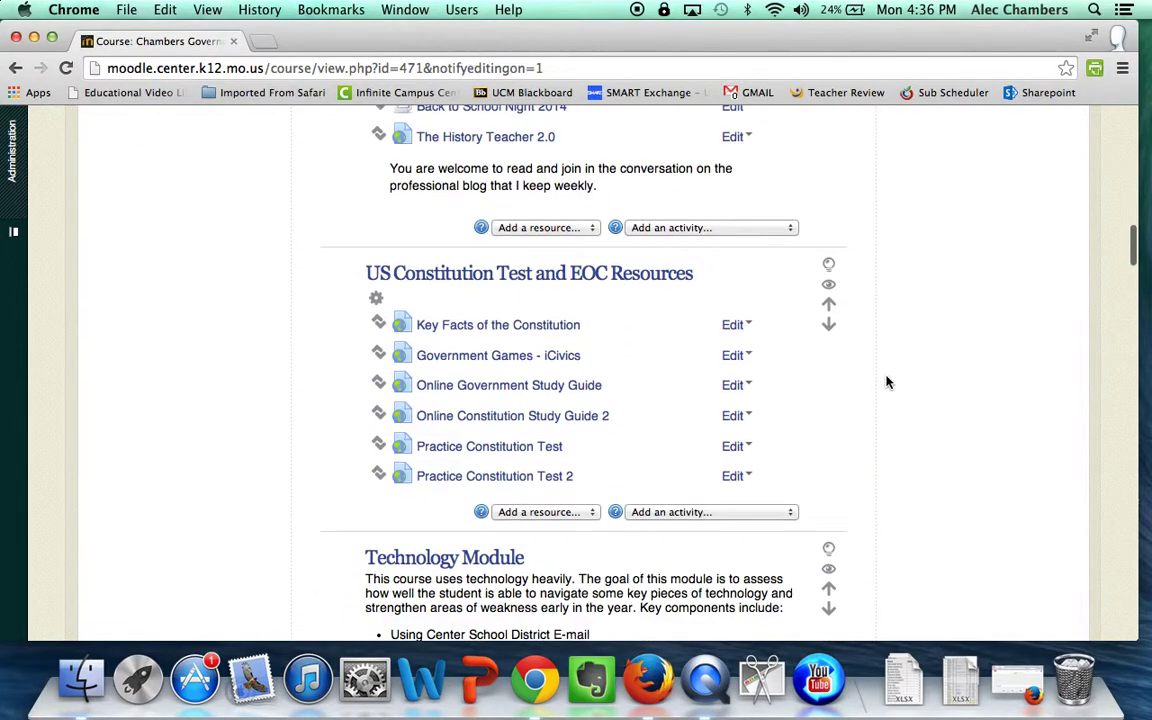
scroll(887, 381, down, 2)
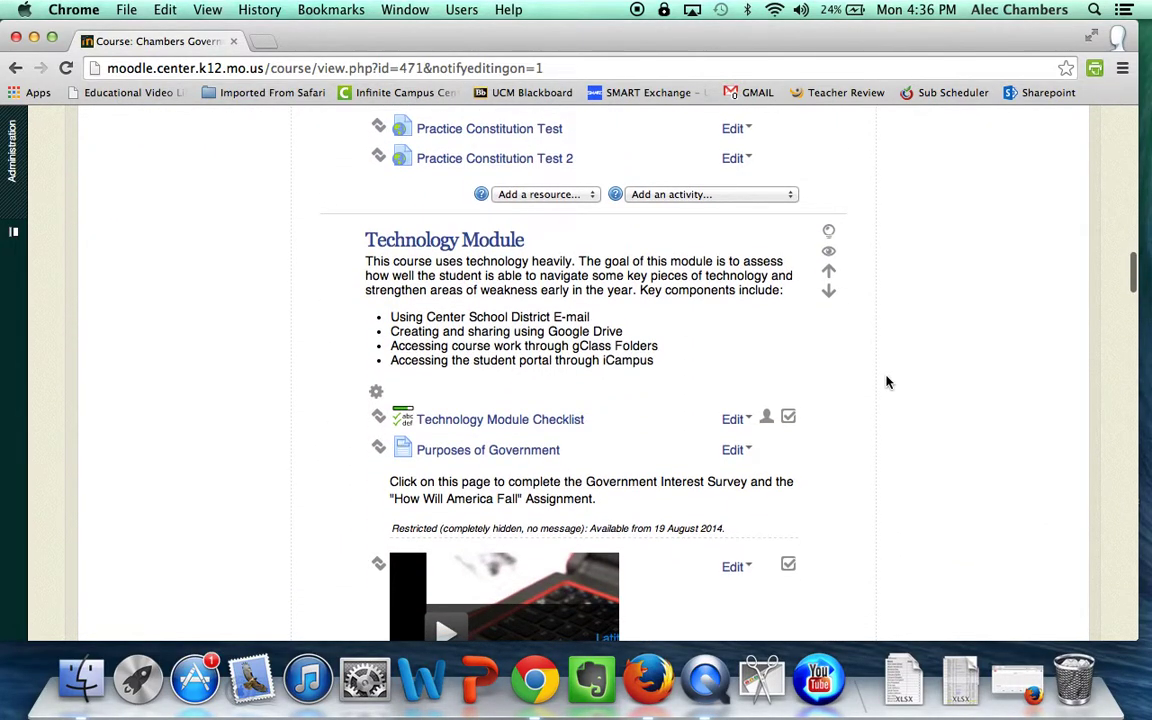
scroll(887, 381, down, 5)
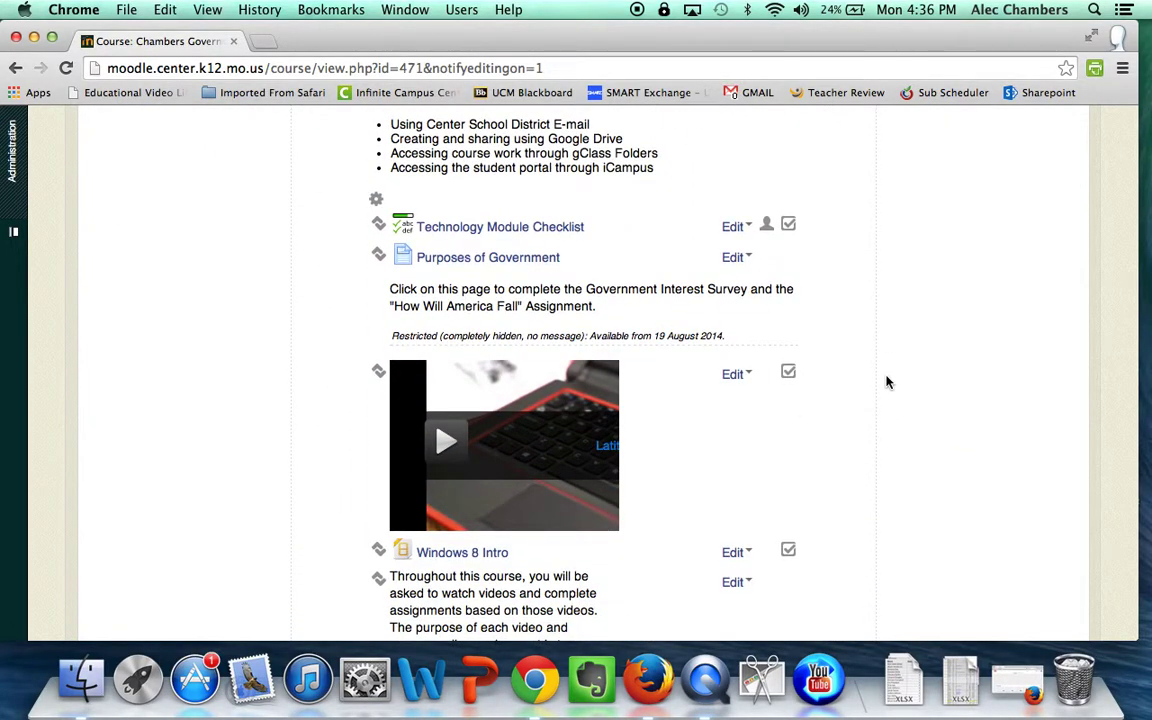
scroll(869, 609, down, 15)
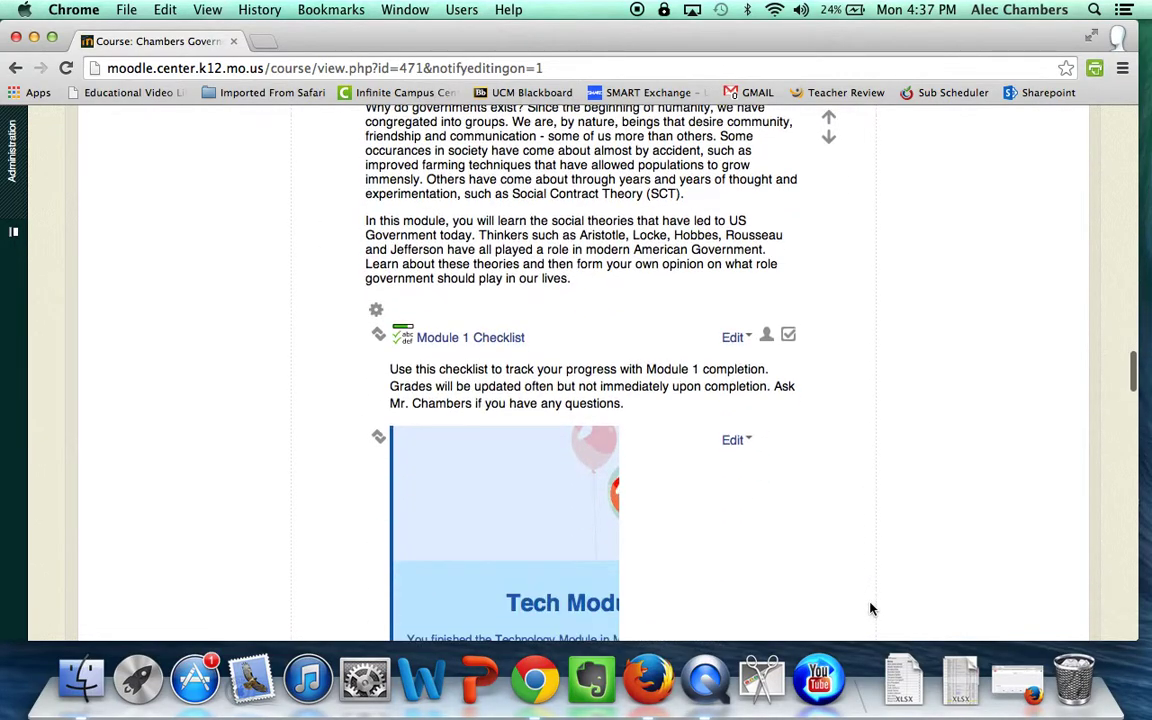
scroll(846, 411, down, 15)
scroll(847, 414, up, 3)
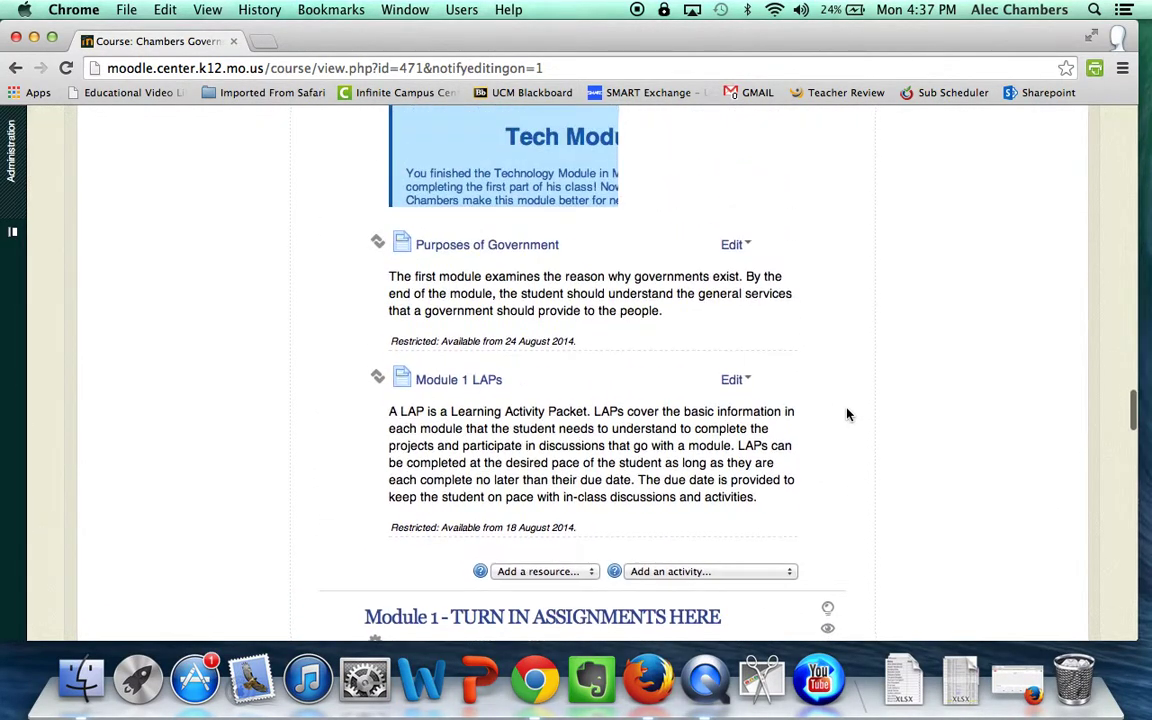
click(494, 384)
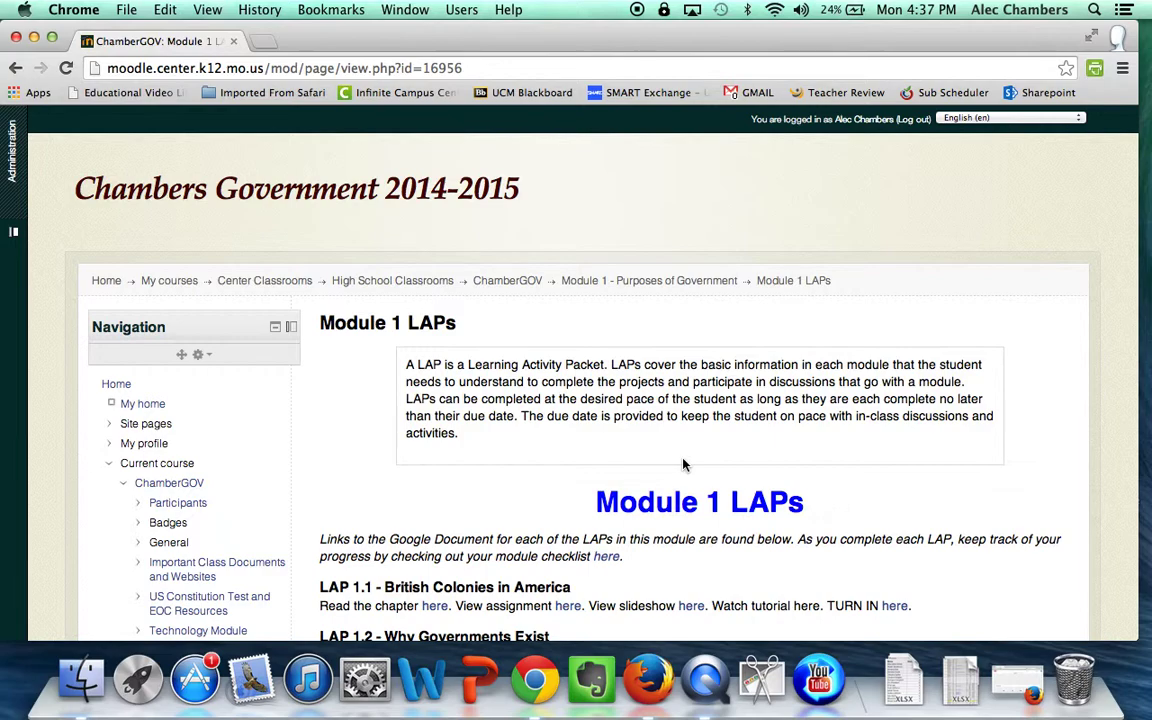
- View the LAP 1.1 assignment sheet and its turn-in page, then return to the ChamberGOV course page
scroll(684, 464, down, 3)
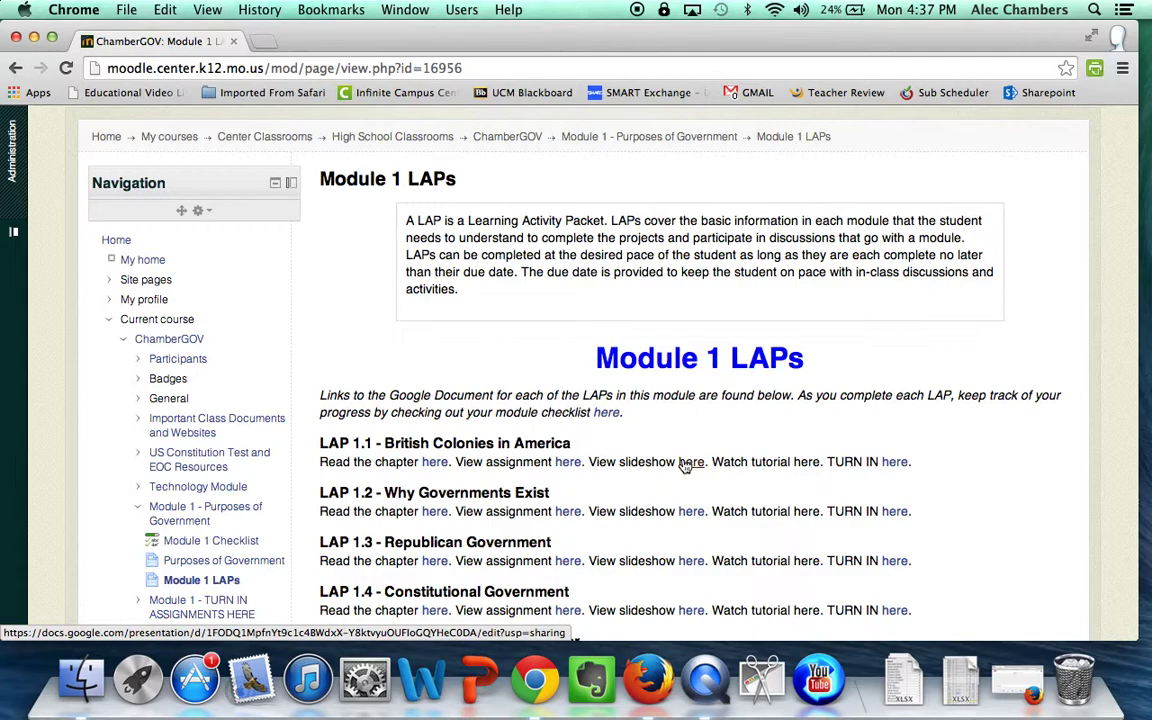
scroll(684, 466, down, 2)
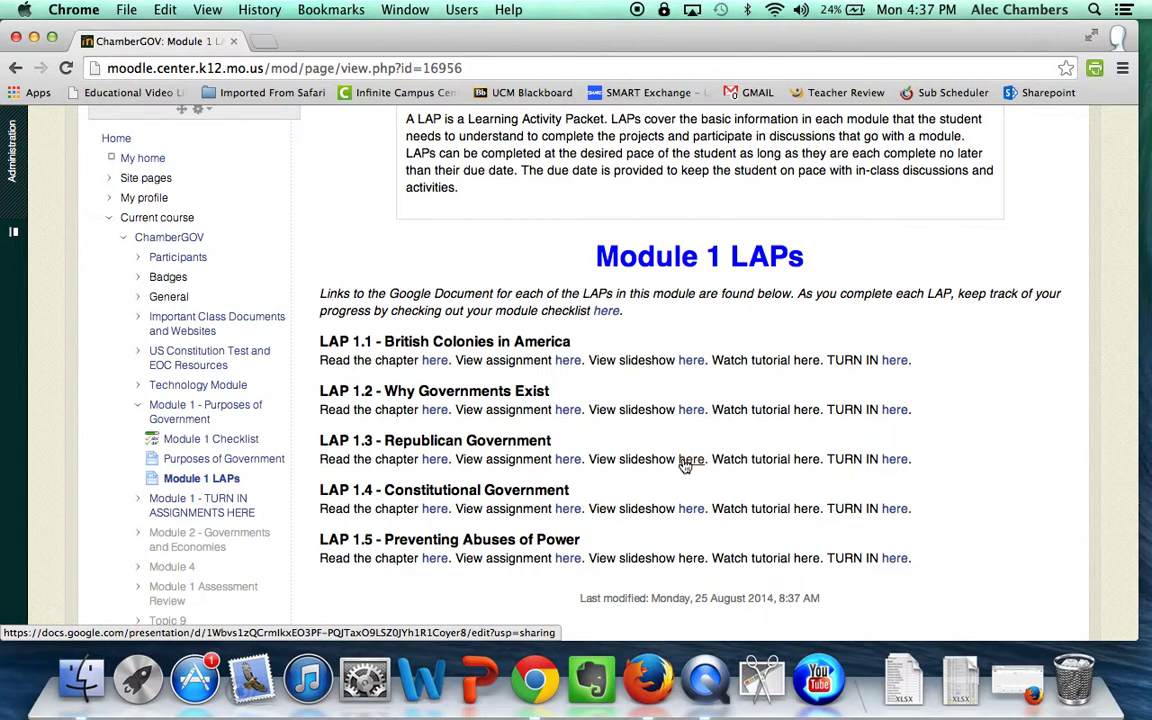
scroll(684, 466, down, 1)
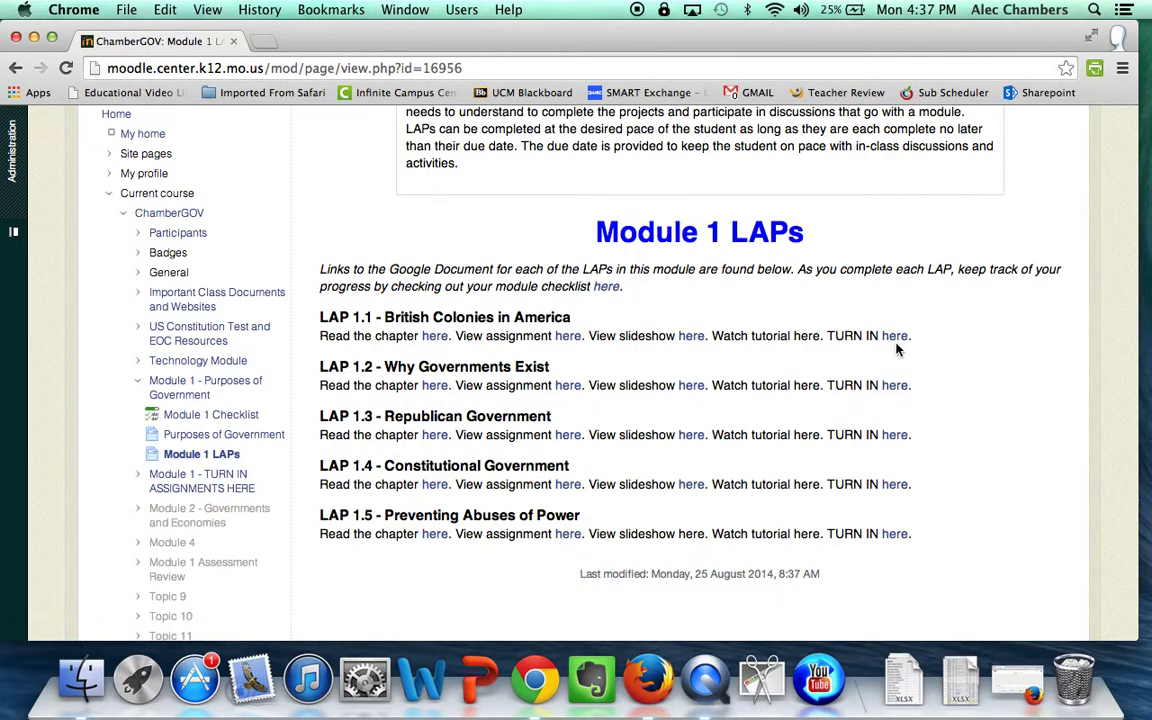
click(568, 336)
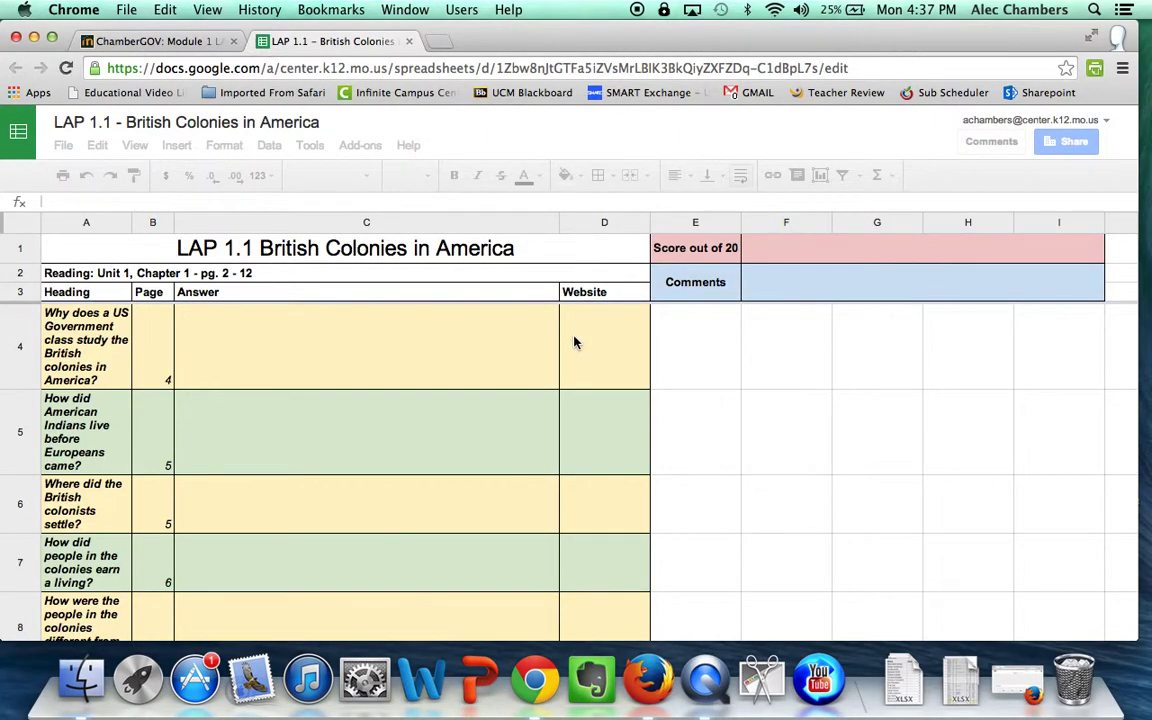
click(409, 41)
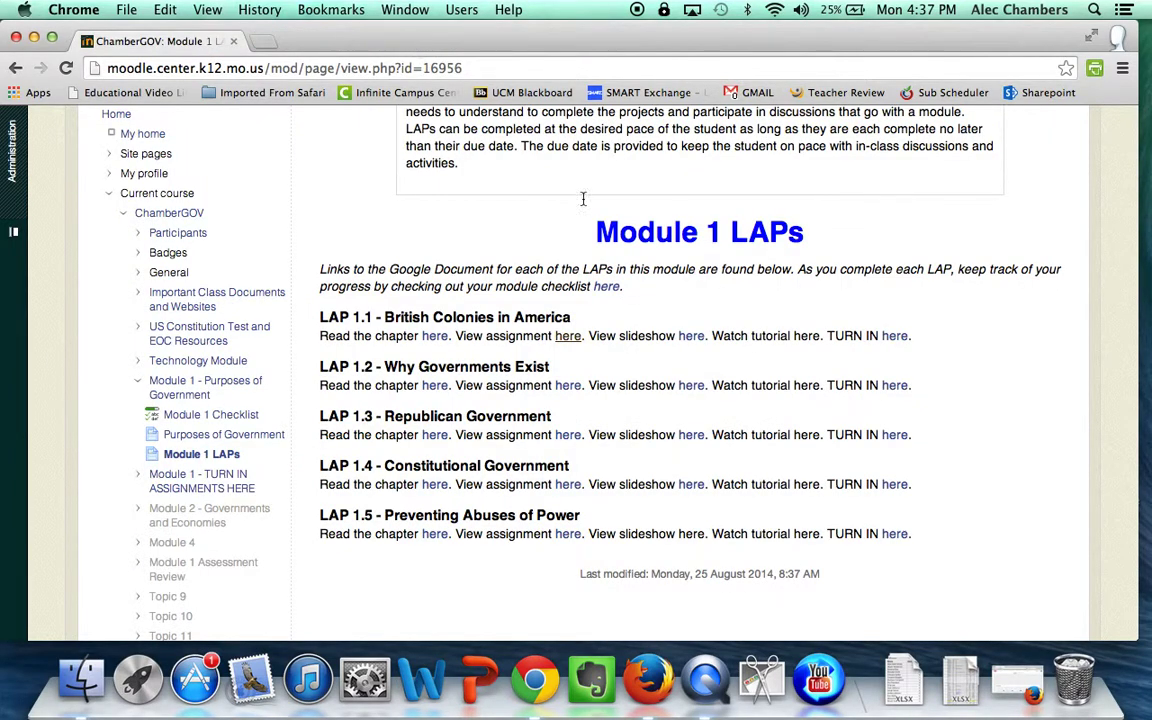
click(890, 338)
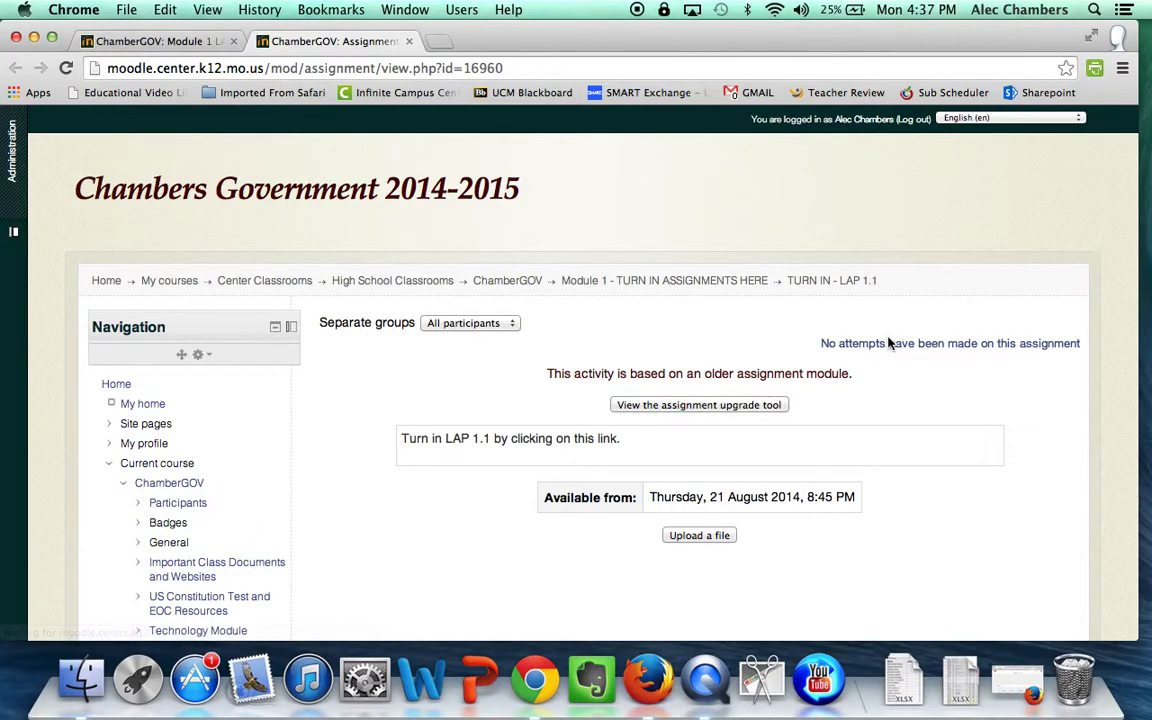
click(409, 42)
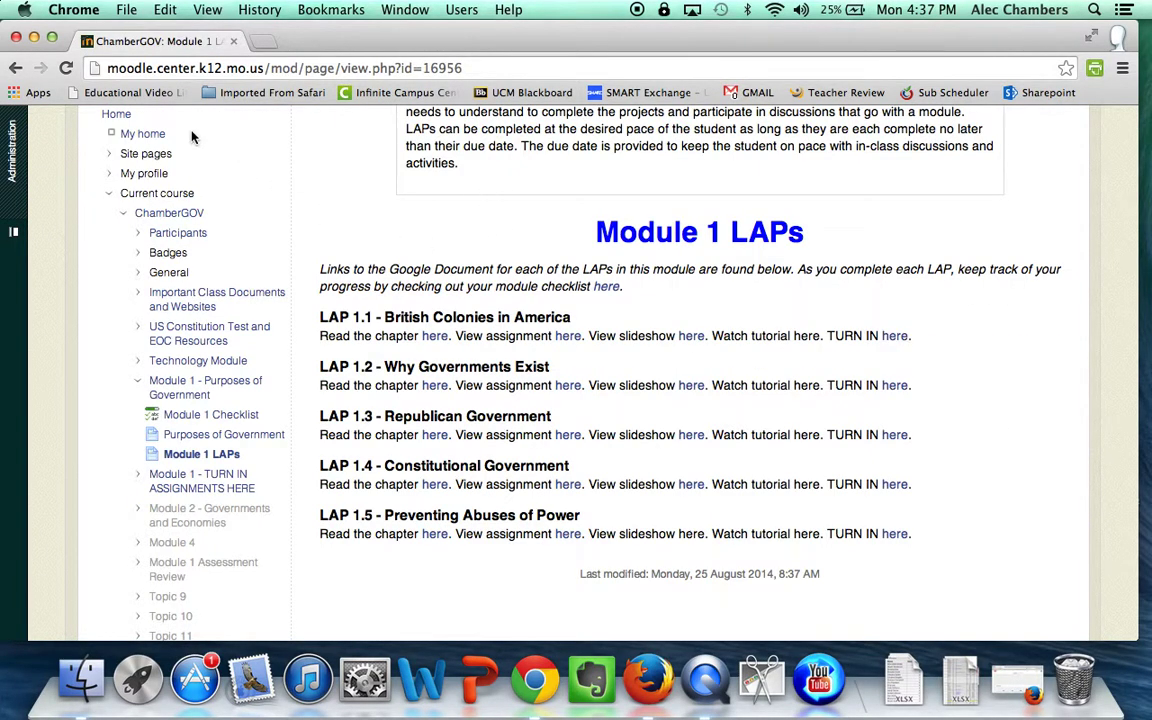
click(18, 68)
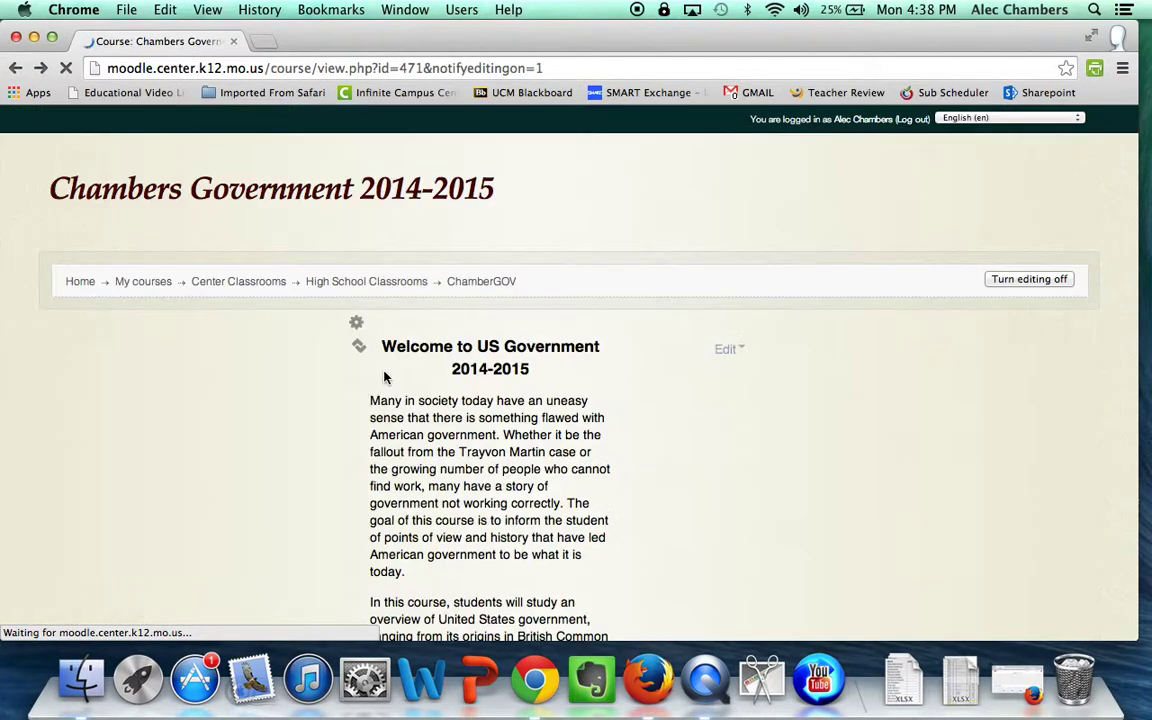
- Add an Online text assignment to the Module 1 - TURN IN ASSIGNMENTS HERE section
scroll(754, 423, down, 5)
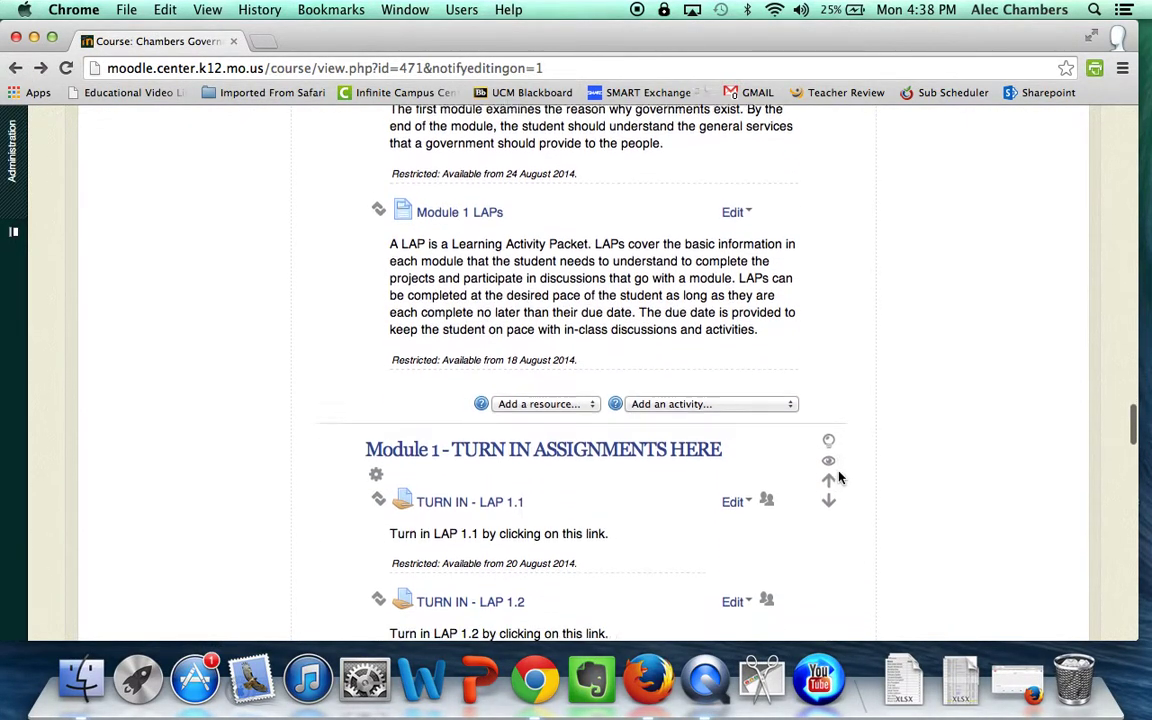
scroll(923, 501, down, 10)
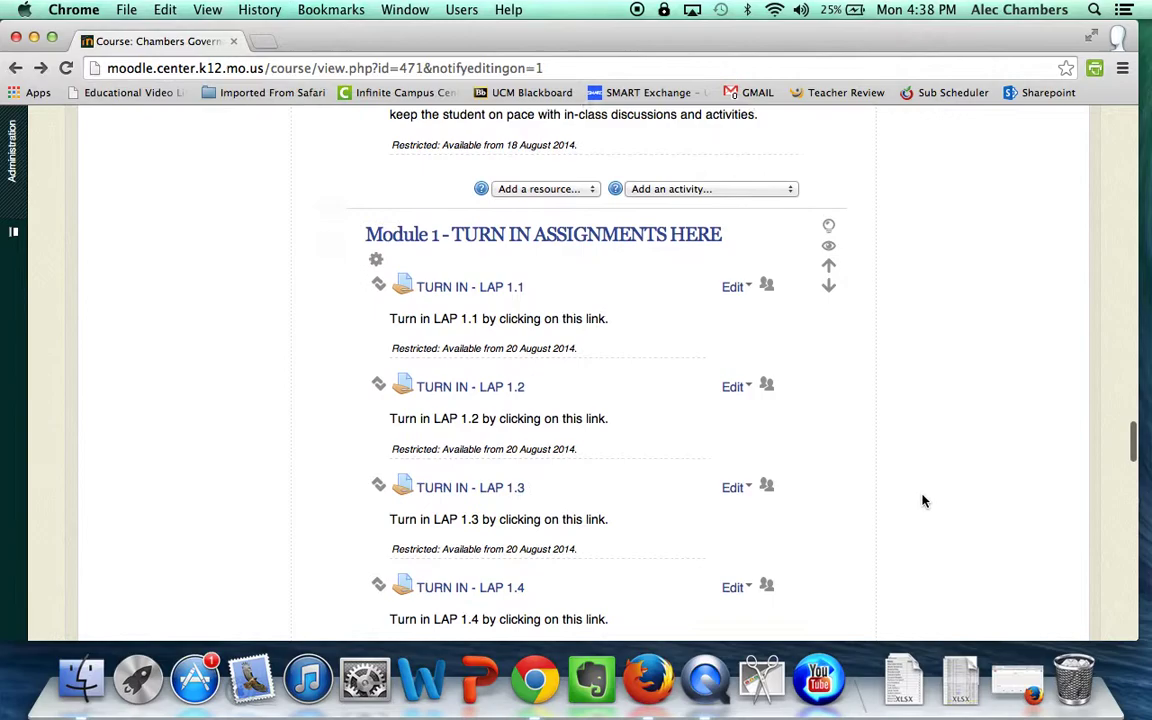
scroll(923, 501, down, 4)
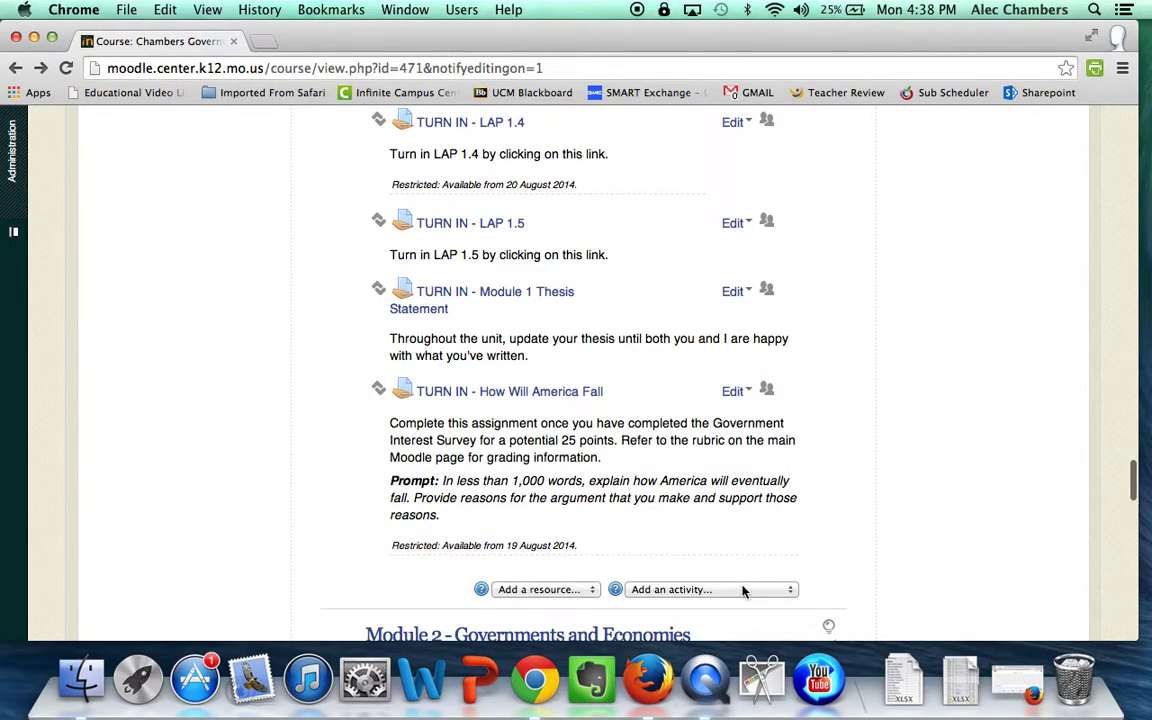
click(745, 591)
scroll(745, 593, down, 5)
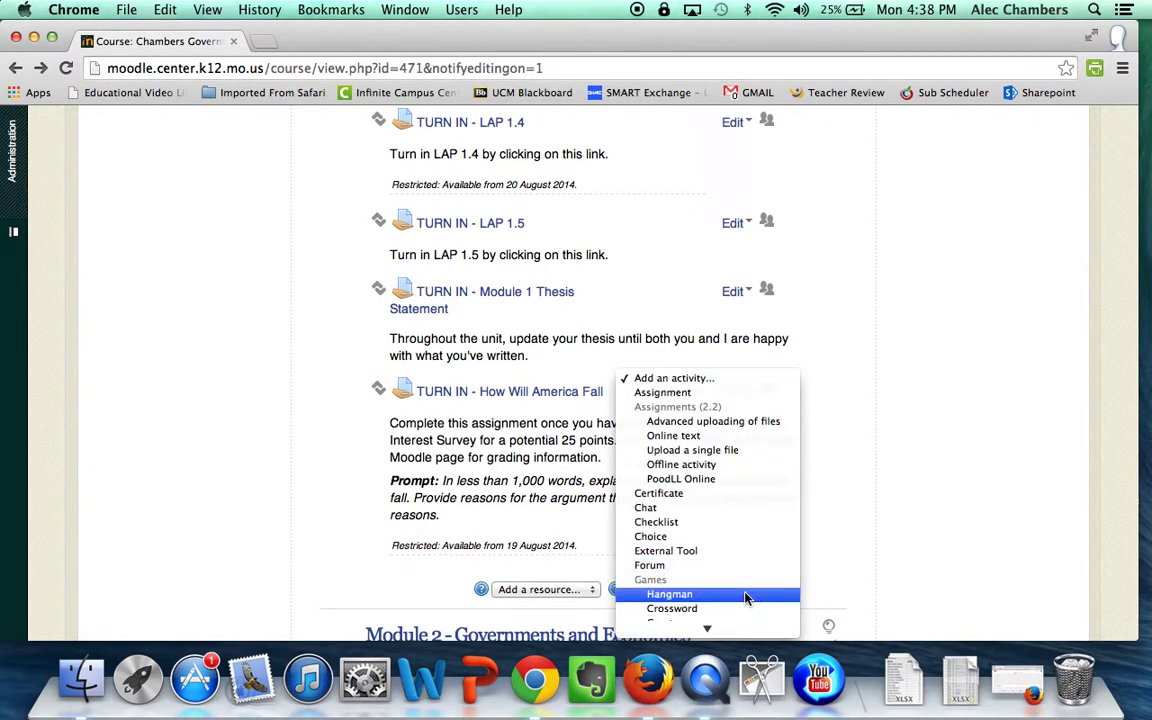
click(723, 442)
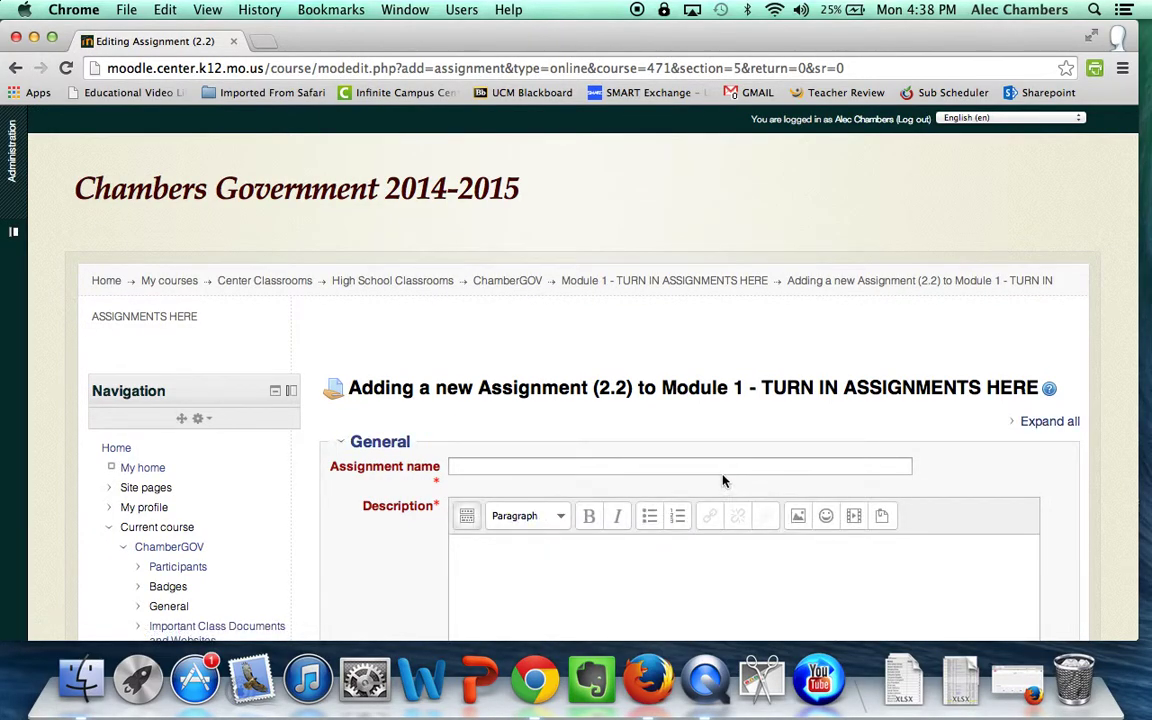
- Name the assignment 'TURN IN - How America Will Fall Thesis Statement' and write its turn-in description
click(720, 466)
text(TURN)
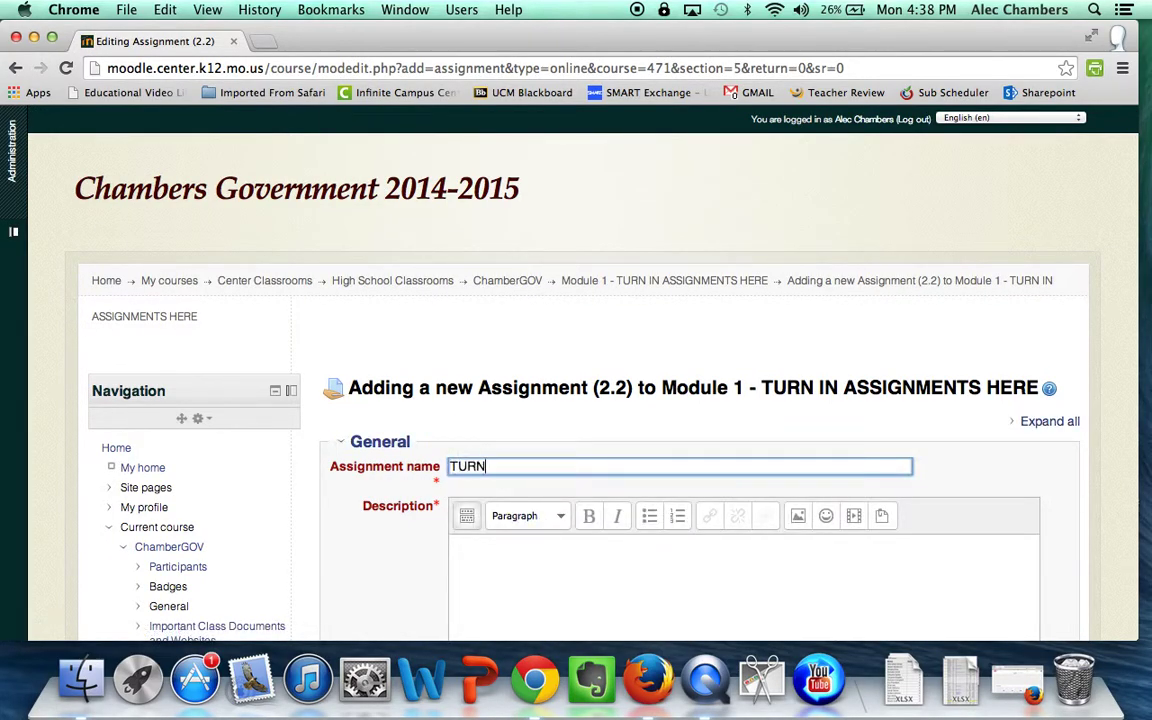
text( IN - How America Will )
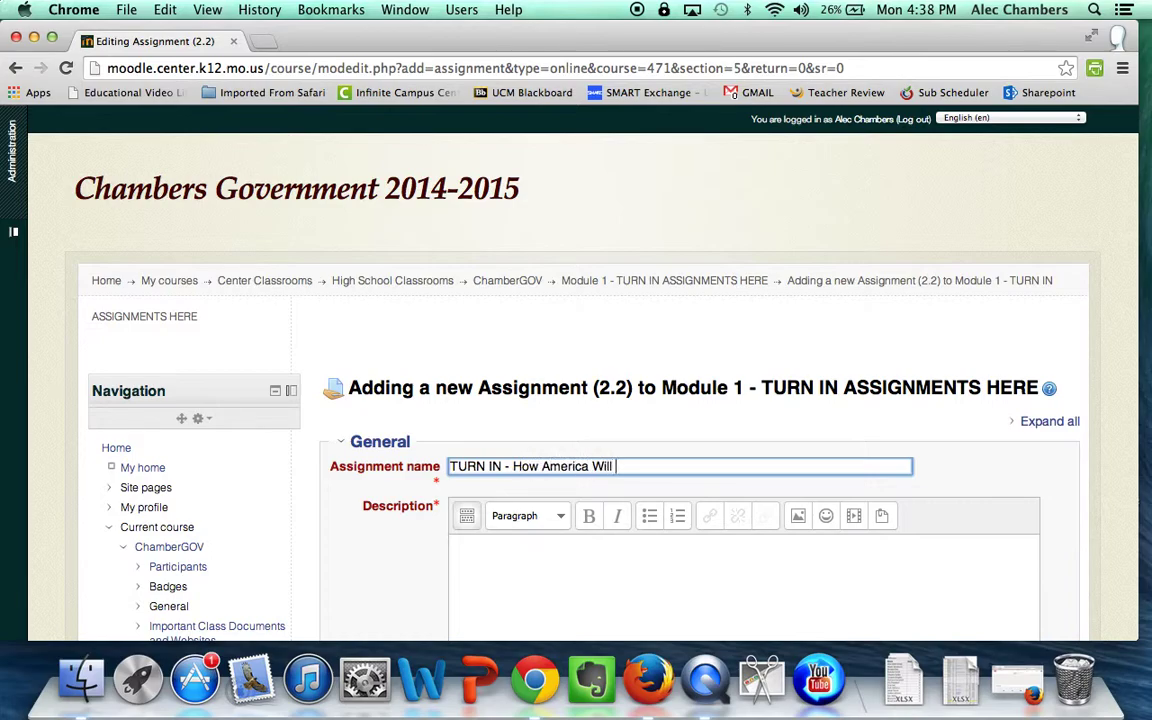
text(Fall Thesis Statement)
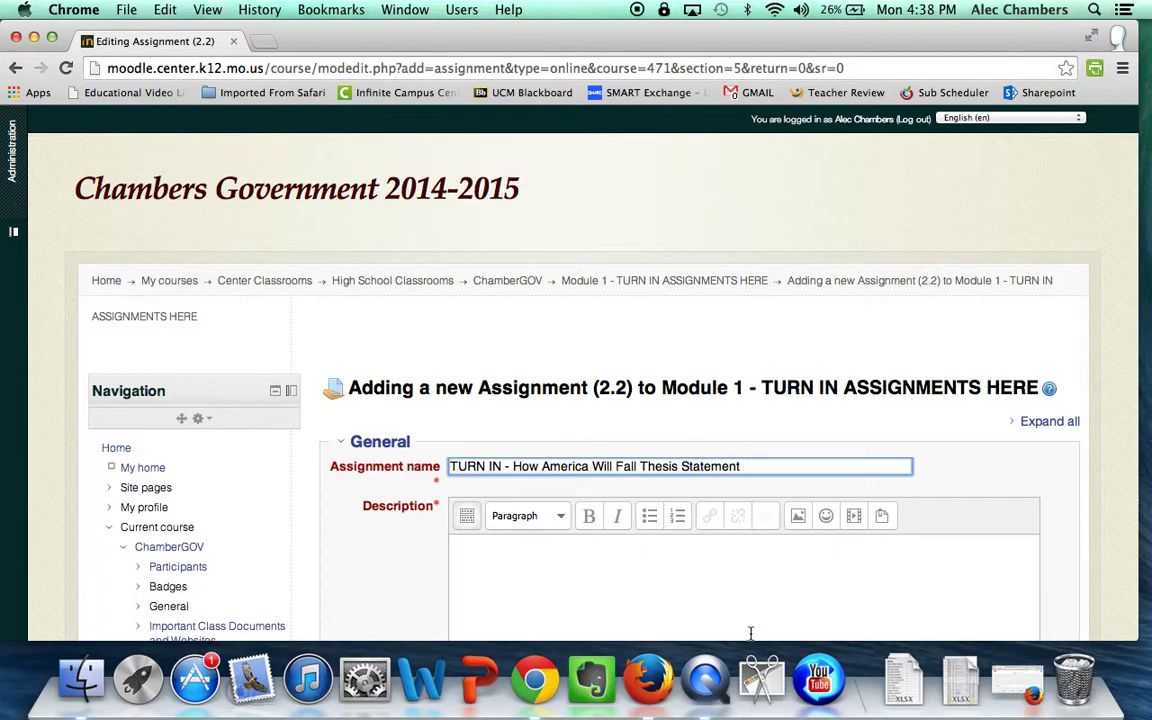
click(753, 603)
text(Tu)
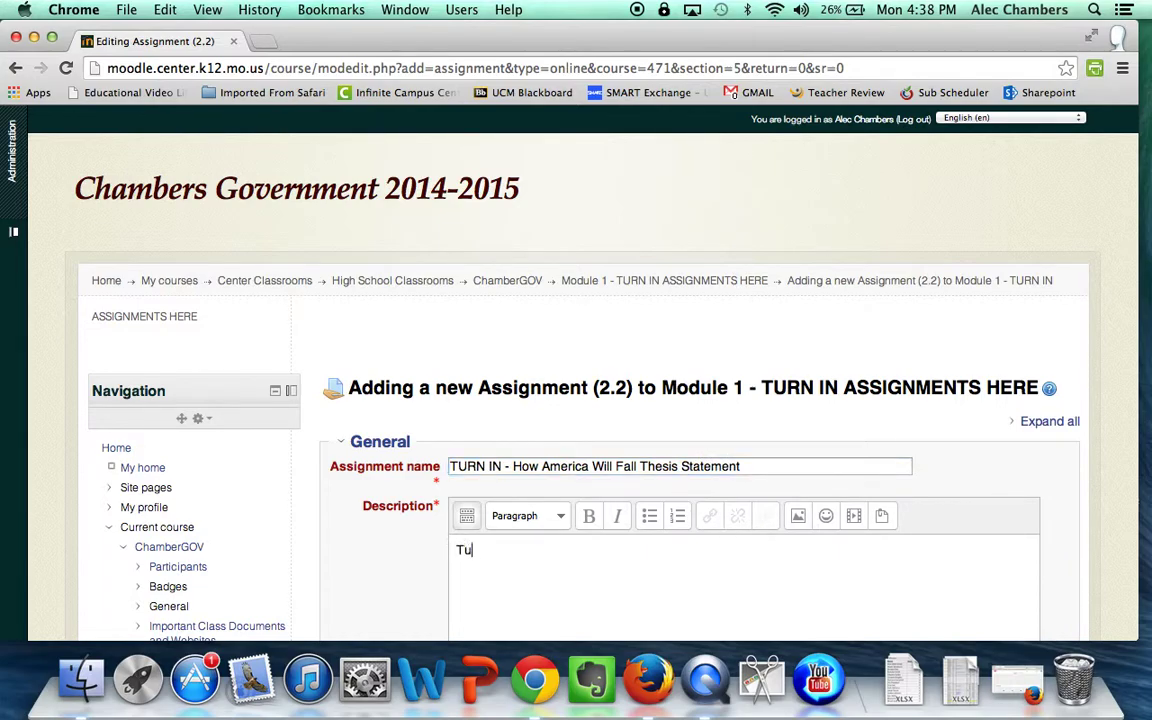
text(rn in your thesis s)
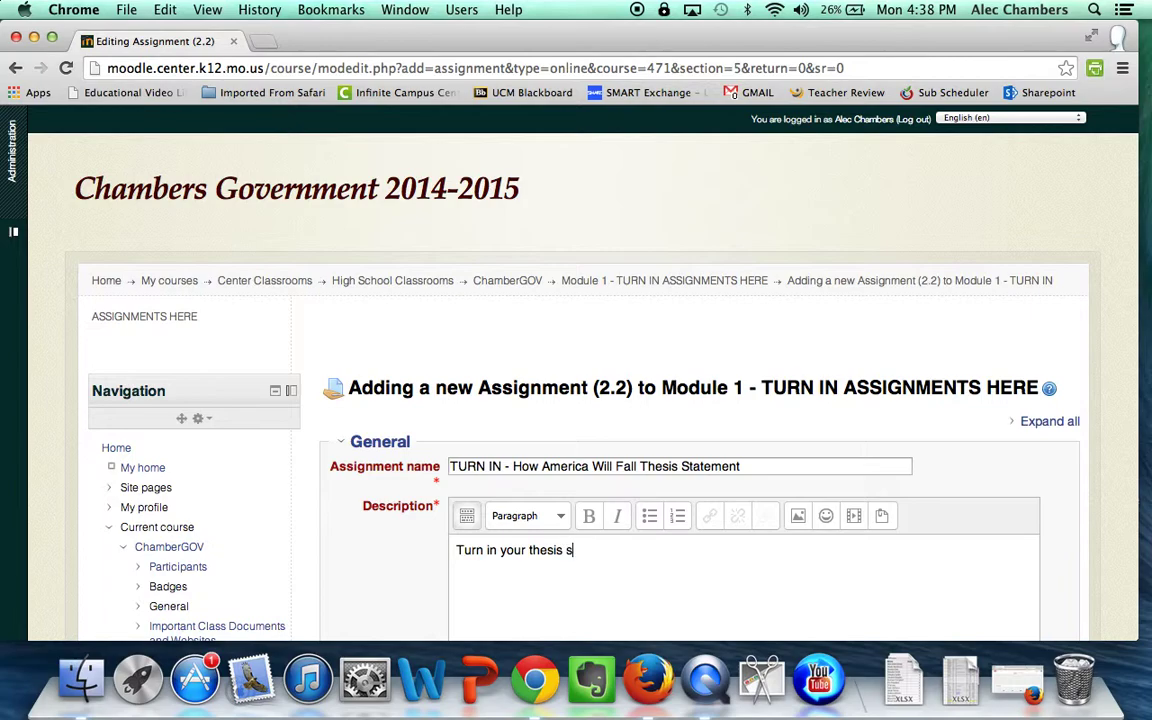
text(tatement by clicking on this li)
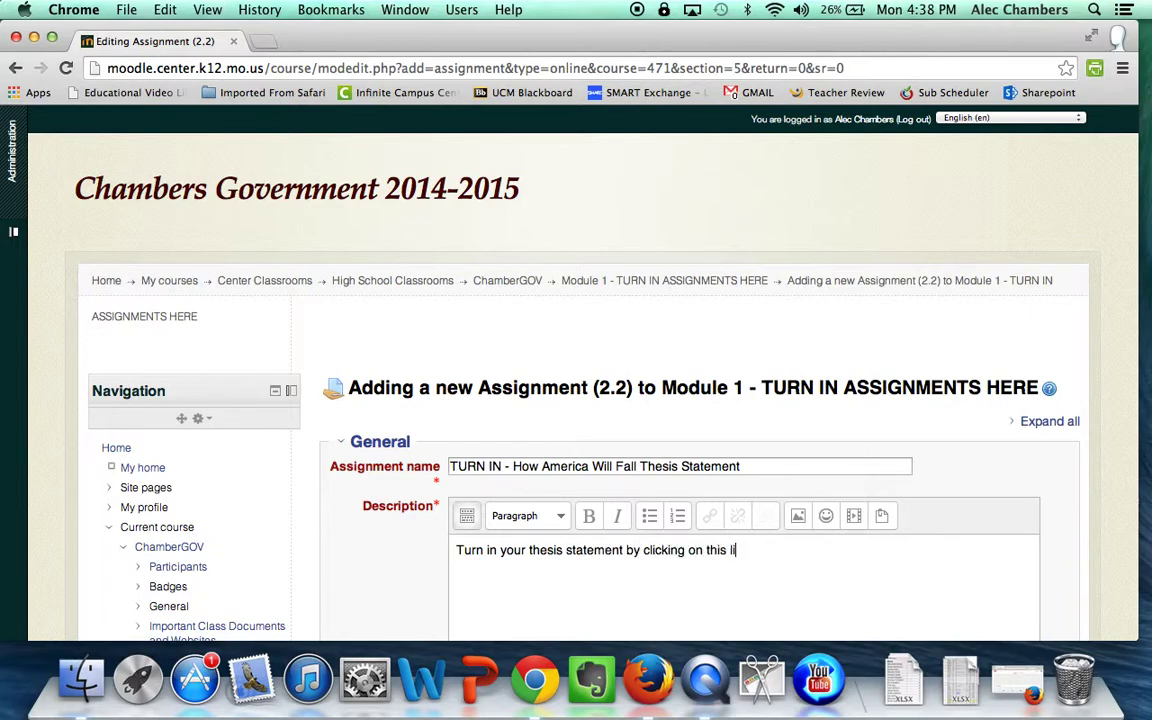
text(nk. You should )
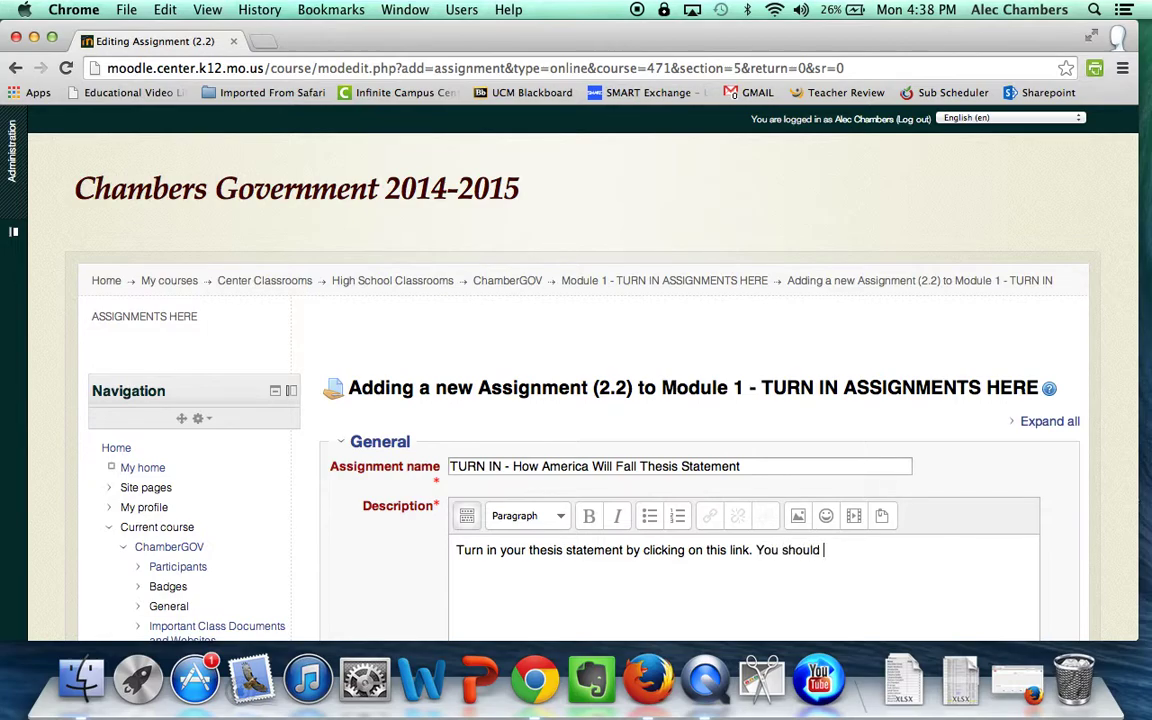
text(have this thesis )
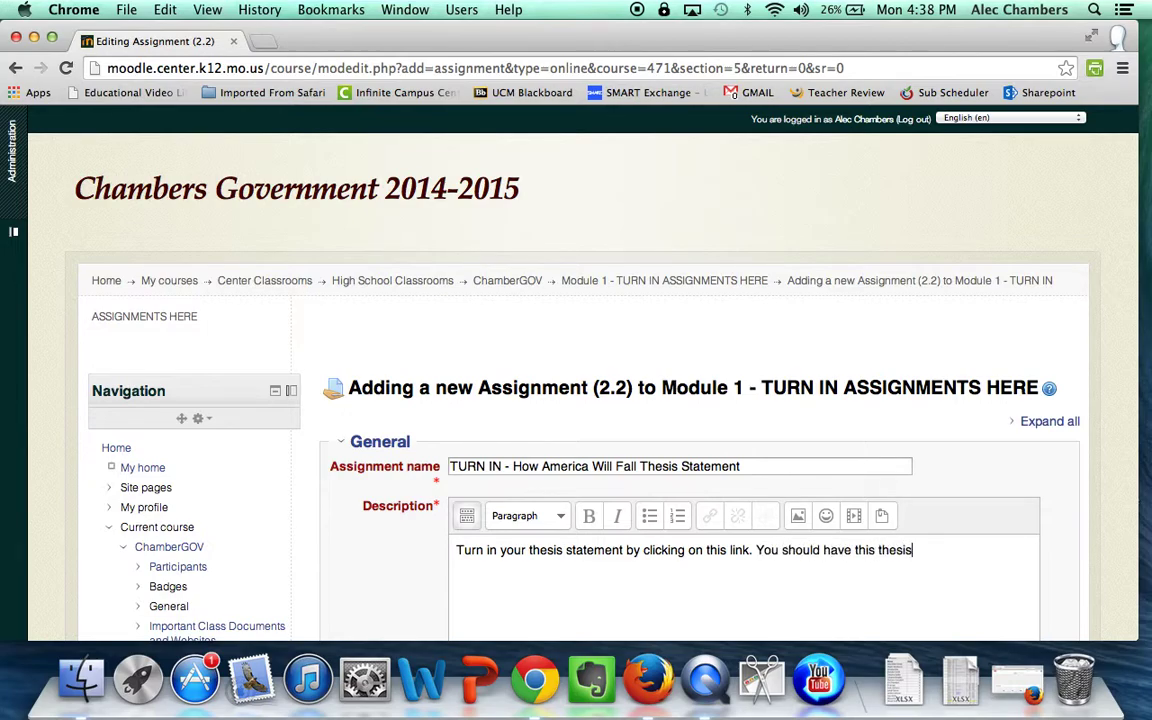
text(statement appr)
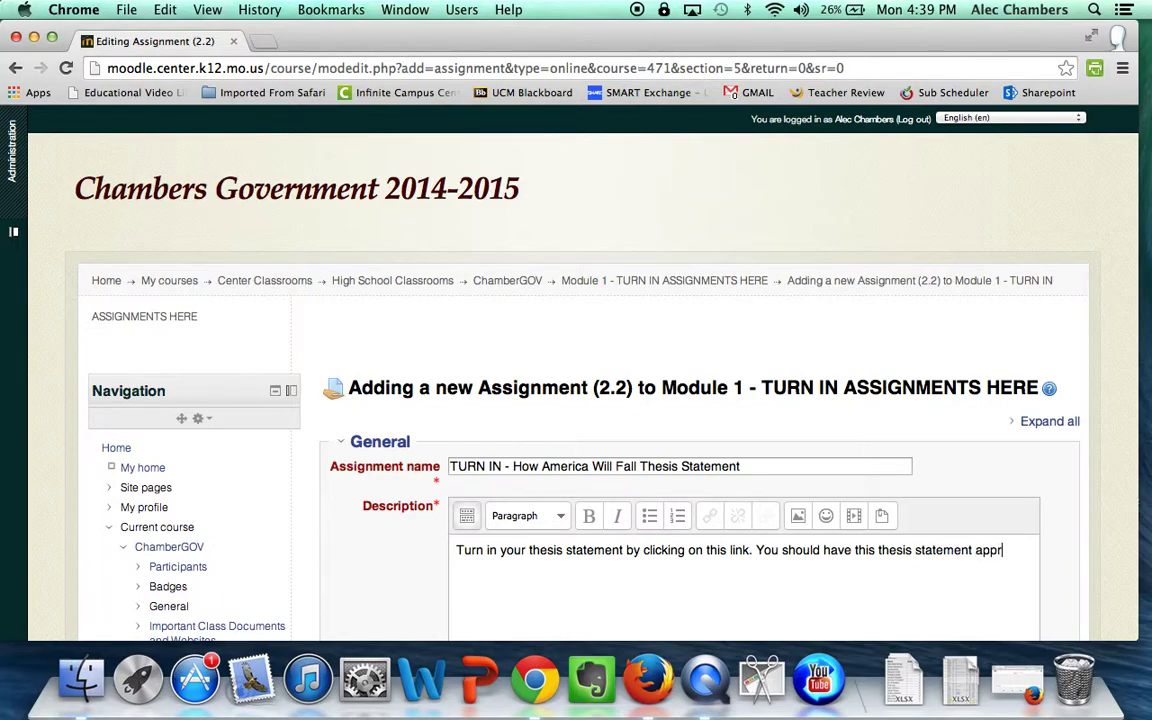
text(oved by Mr. )
text(Chambers )
text(before you )
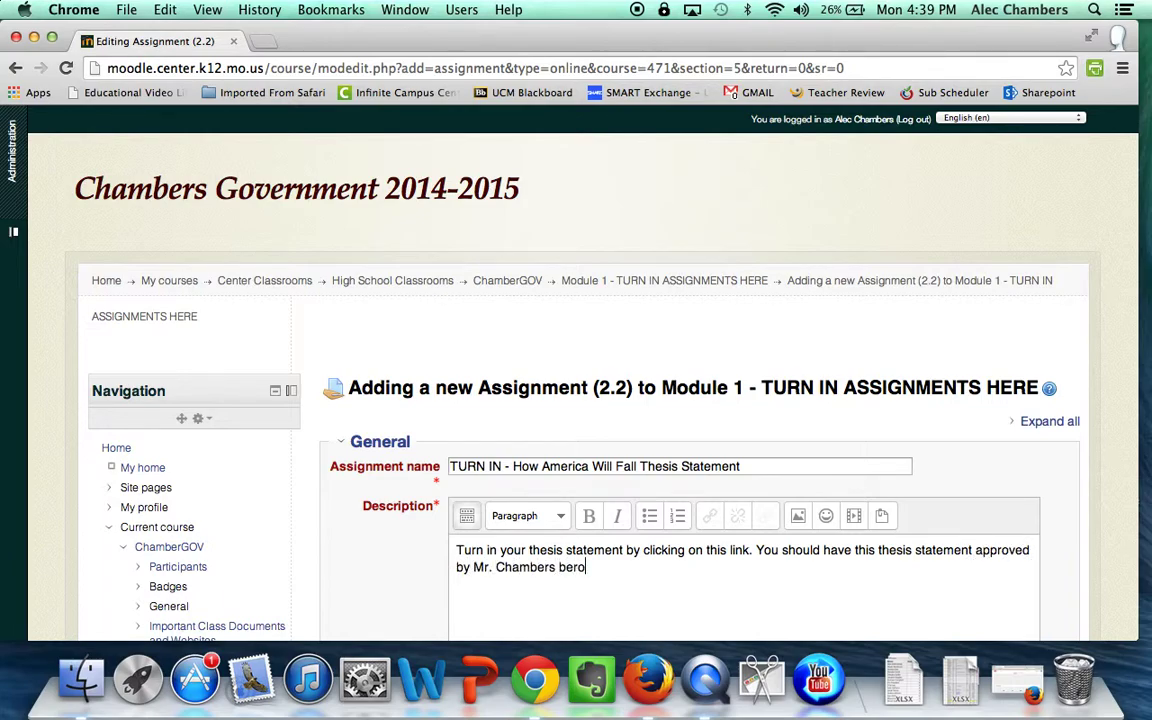
text(begin wrting)
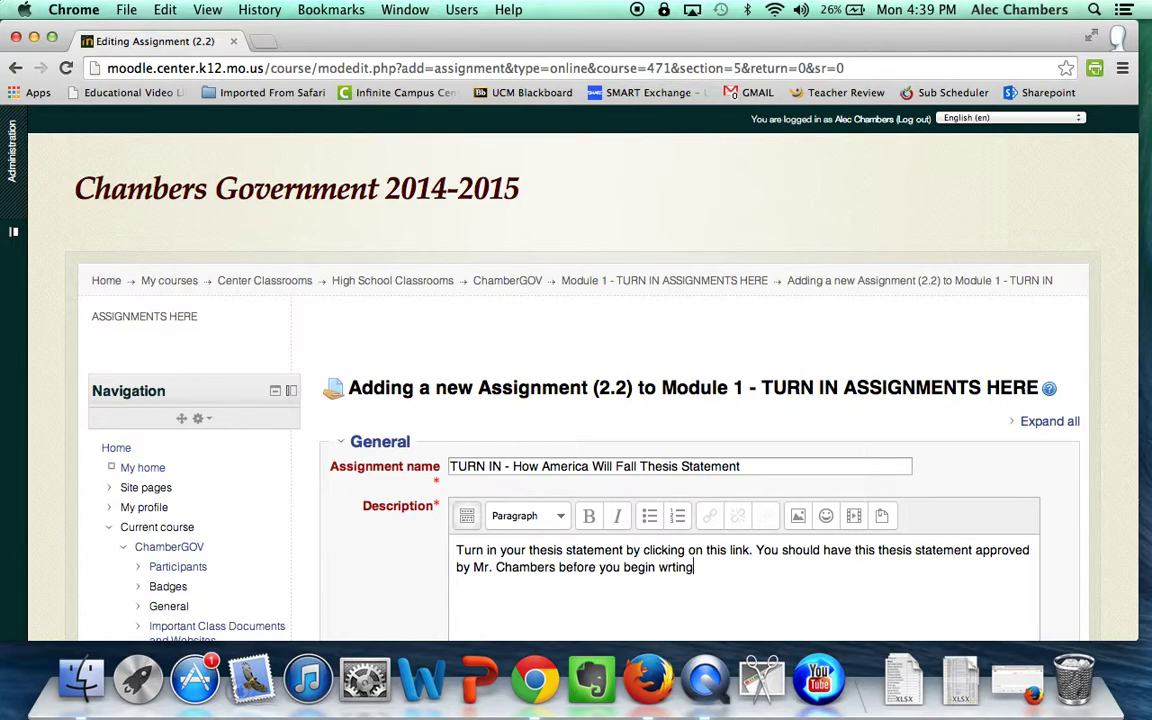
key(BackSpace)
key(BackSpace)
key(BackSpace)
key(BackSpace)
text(iting your essay.)
scroll(789, 622, down, 3)
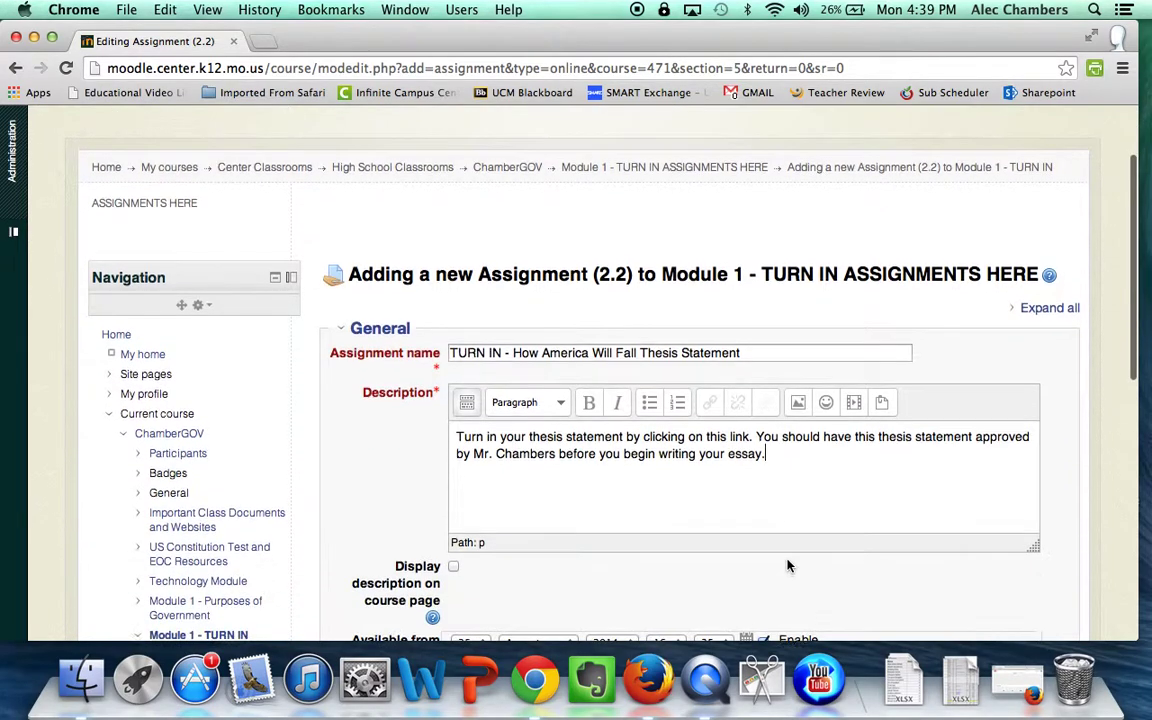
- Show the description on the course page and disable the available-from and due dates
click(454, 563)
scroll(496, 502, down, 3)
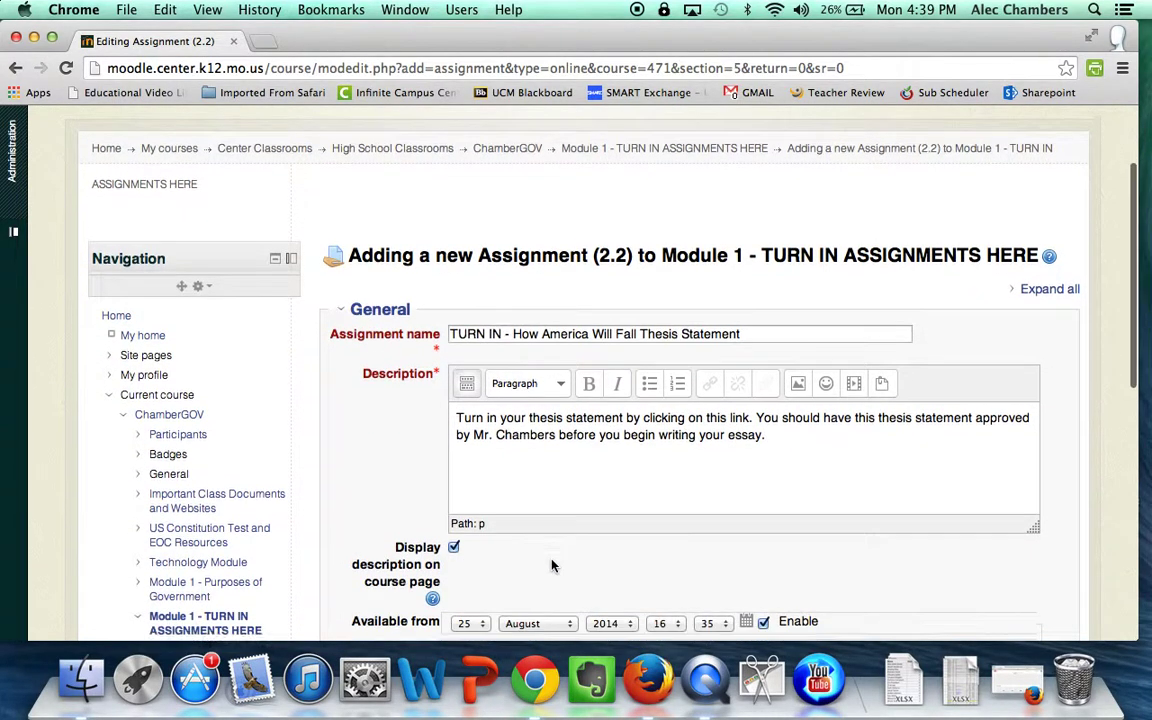
scroll(625, 490, down, 2)
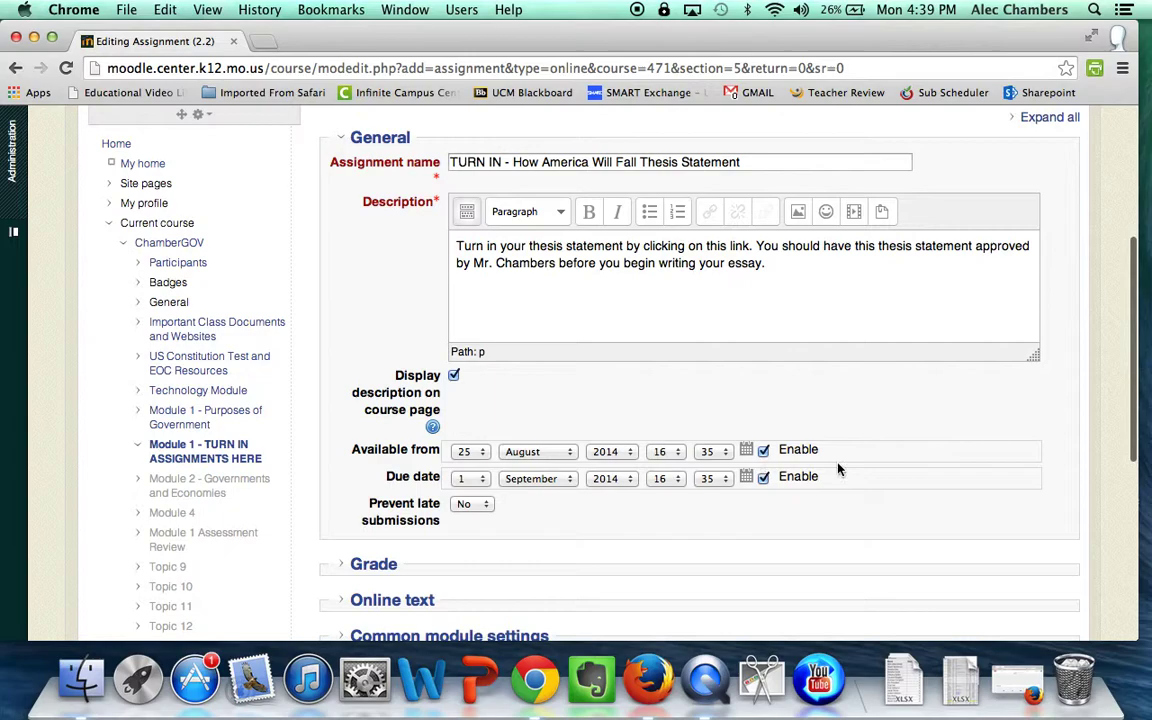
click(764, 451)
click(764, 478)
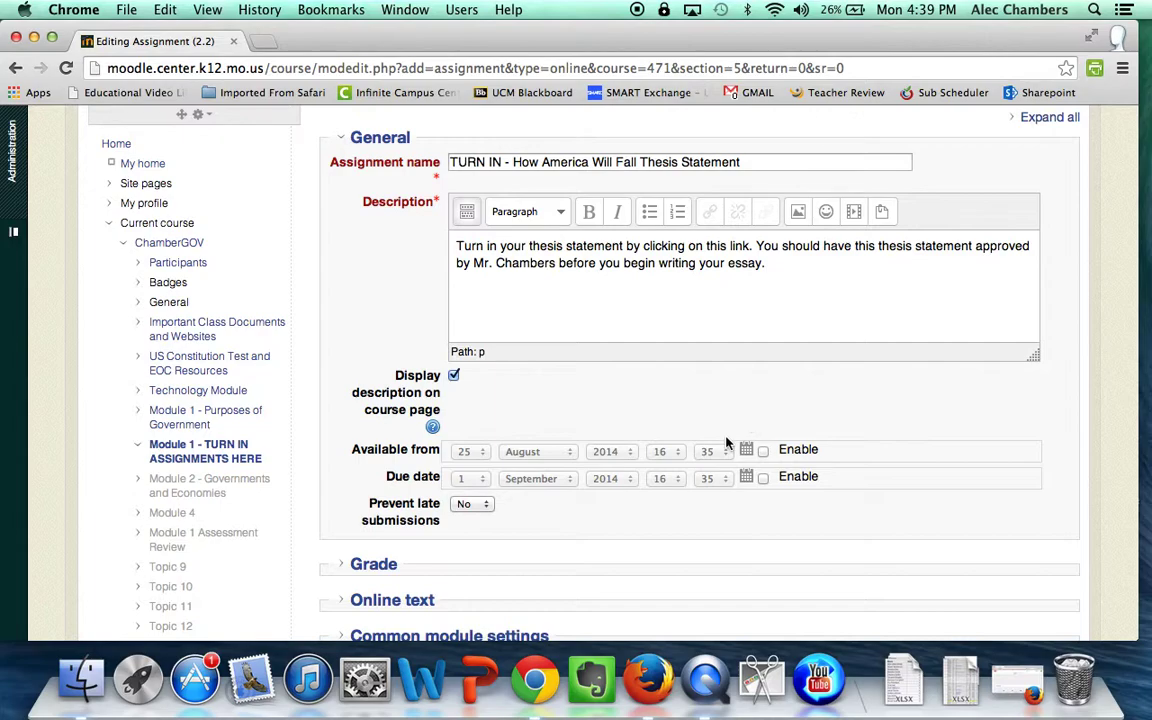
- Set the assignment's maximum grade to 10
scroll(727, 443, down, 3)
click(374, 457)
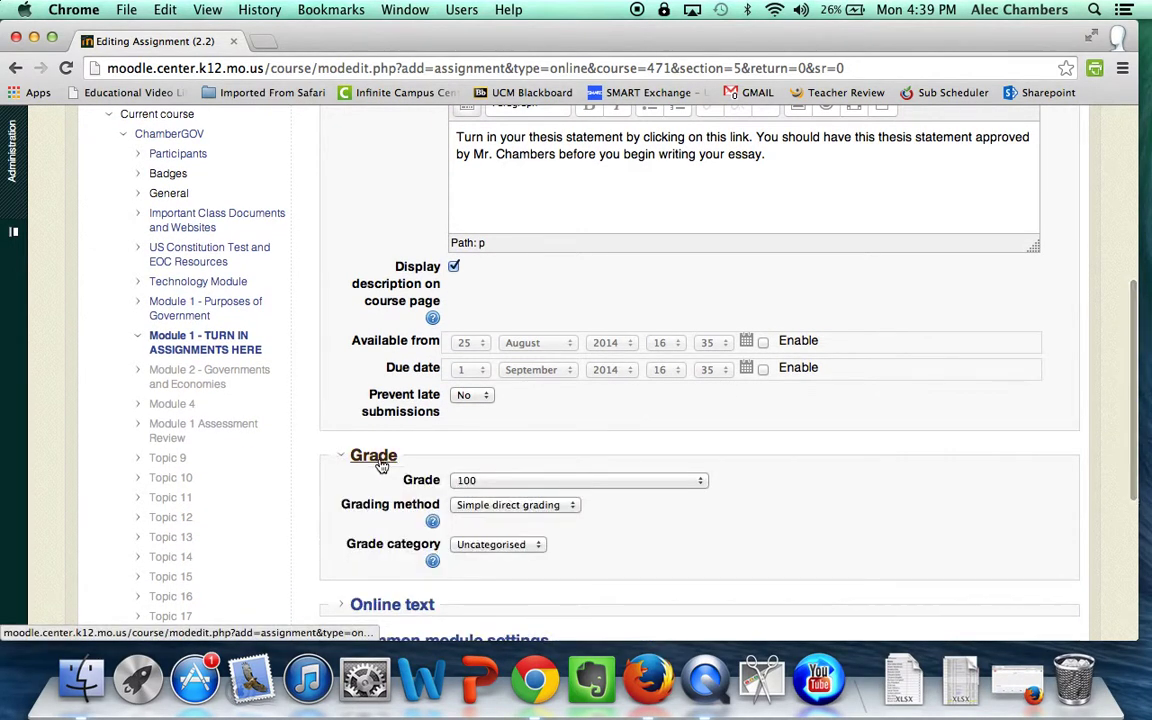
click(512, 481)
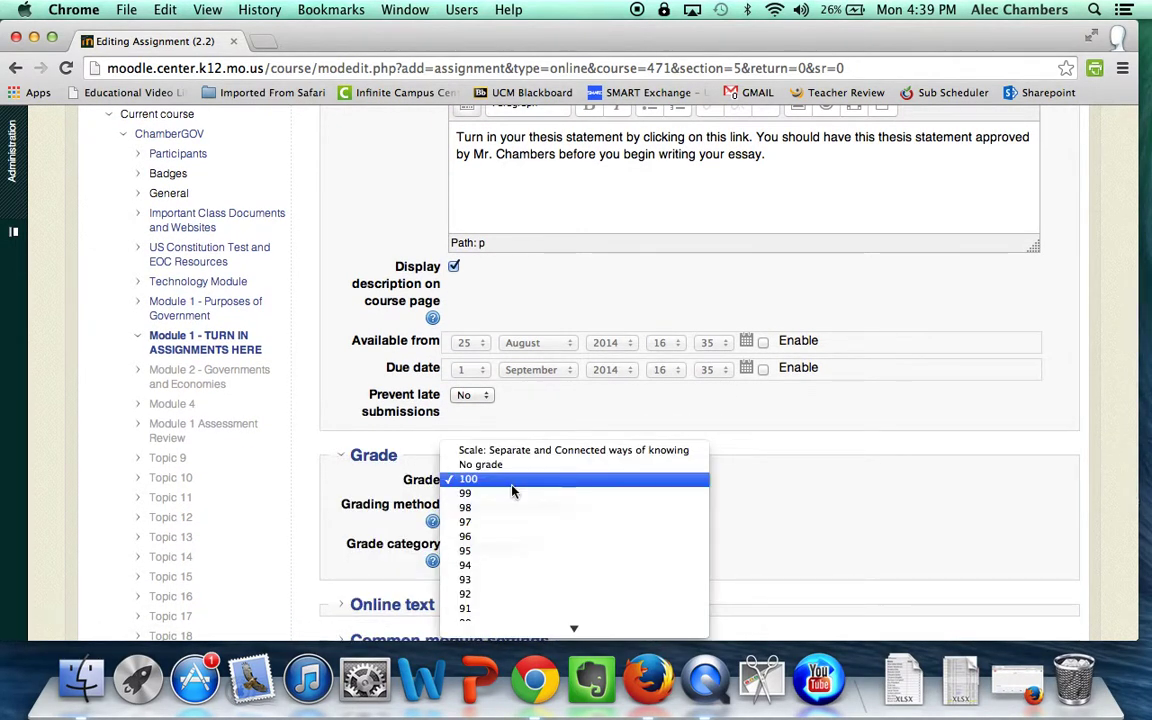
scroll(511, 495, down, 15)
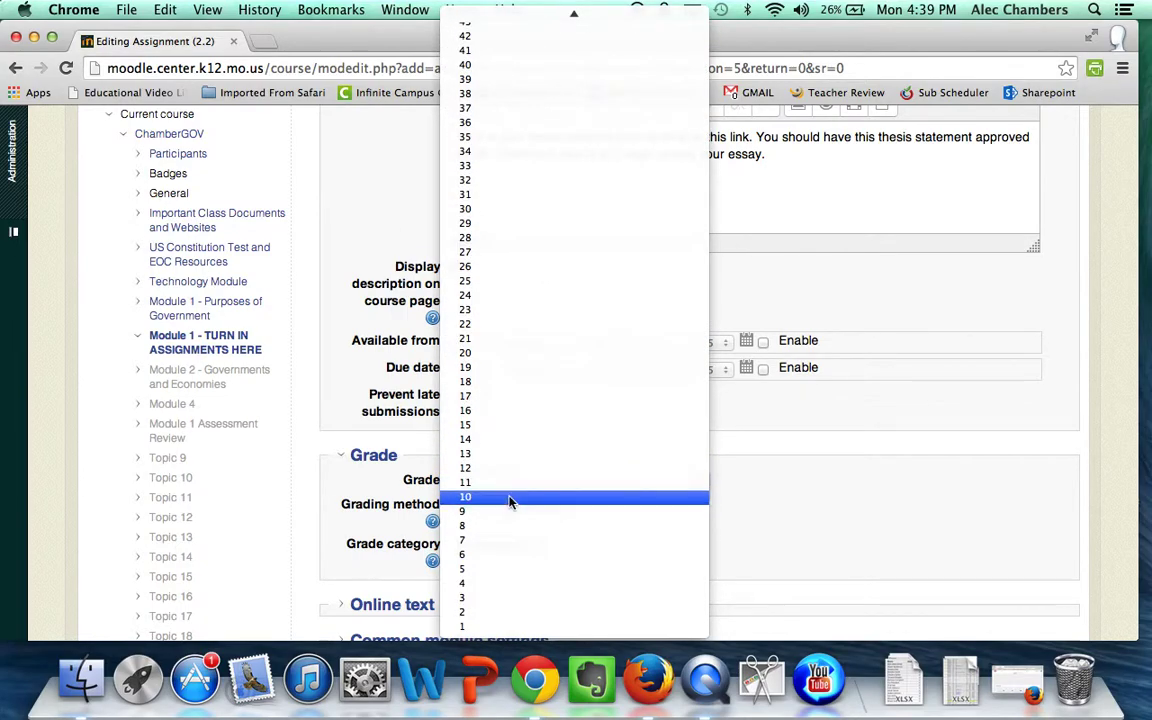
click(509, 498)
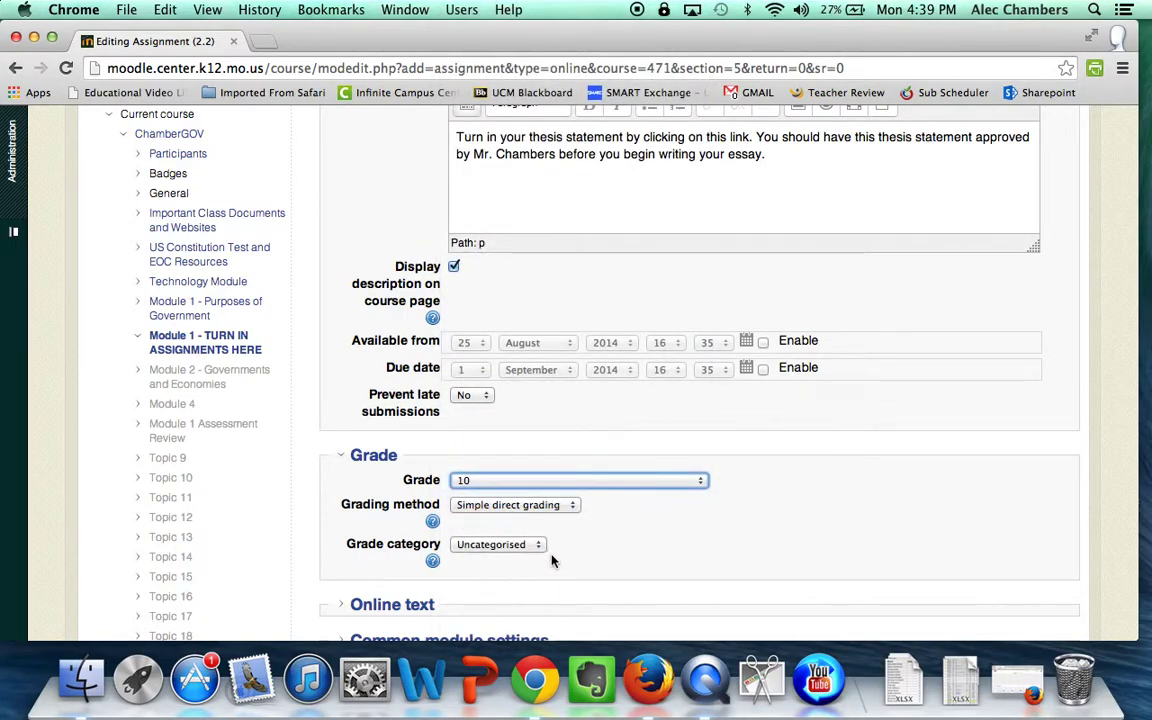
- Set Allow resubmitting, Email alerts to teachers and Comment inline to Yes in Online text settings
scroll(432, 552, down, 2)
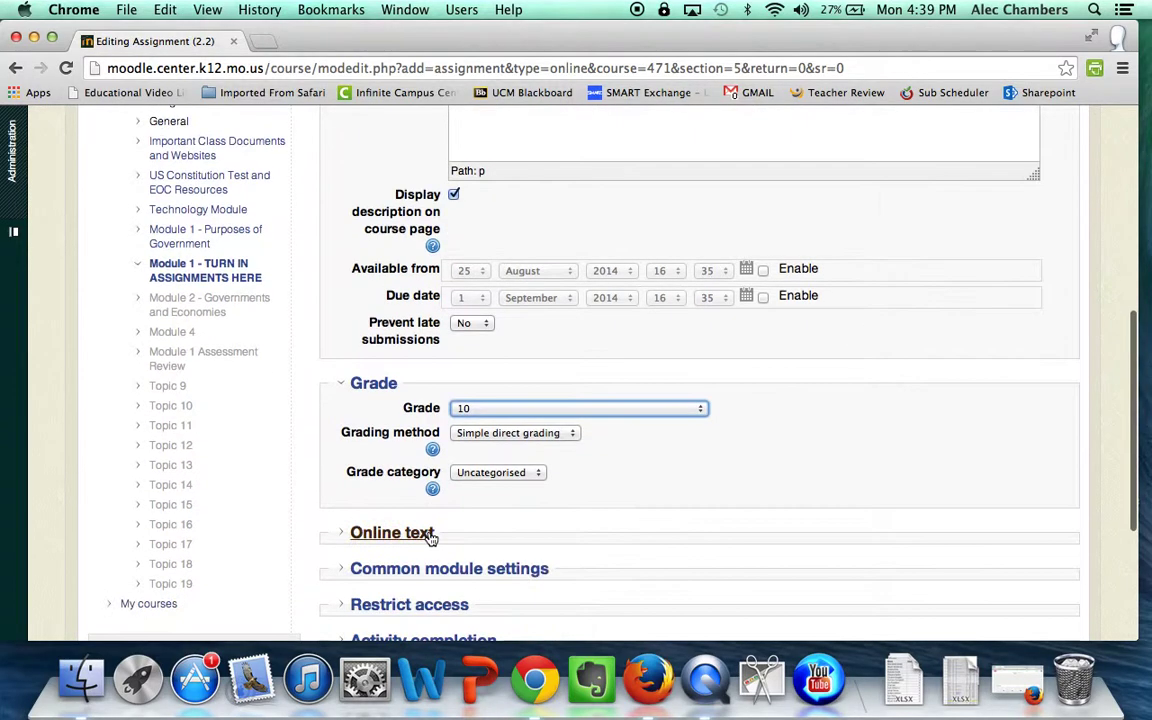
click(400, 532)
scroll(534, 542, down, 4)
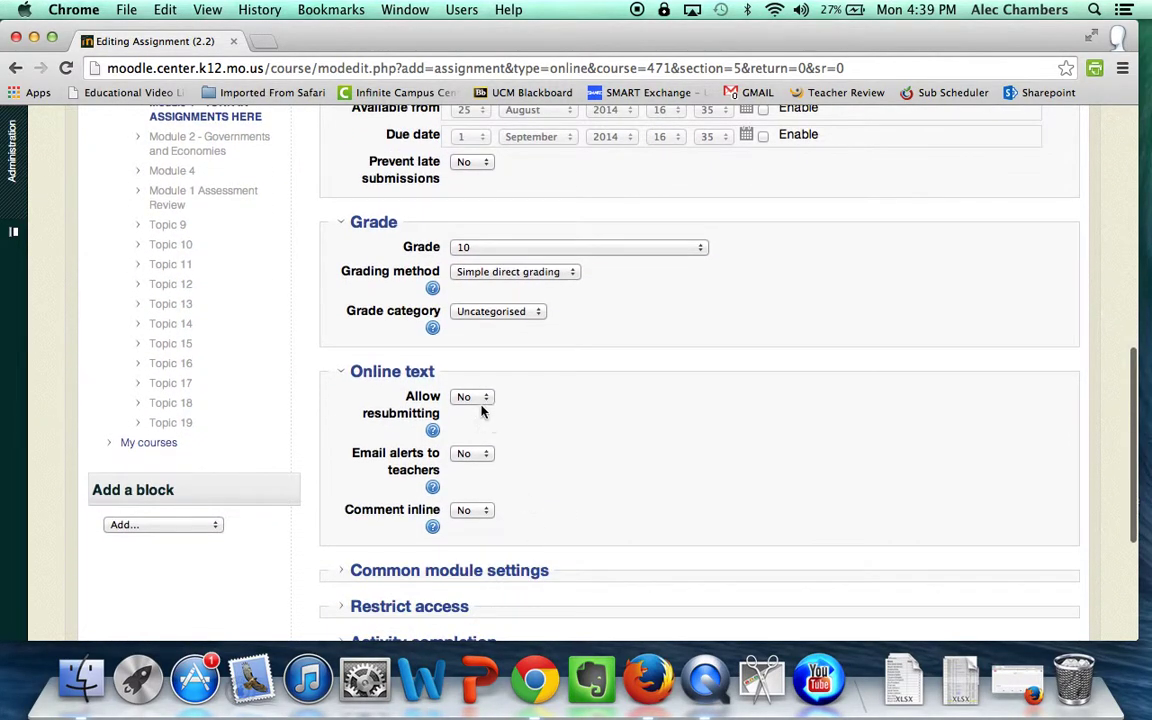
click(472, 398)
click(472, 399)
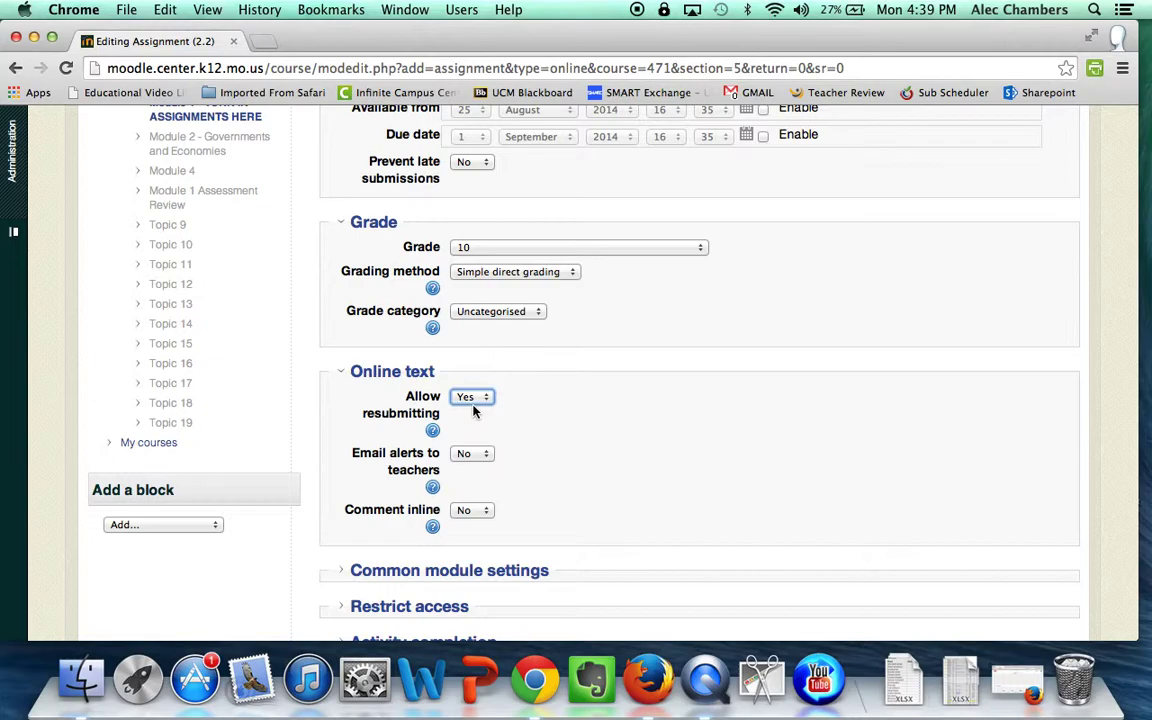
click(476, 455)
click(476, 469)
scroll(478, 478, down, 1)
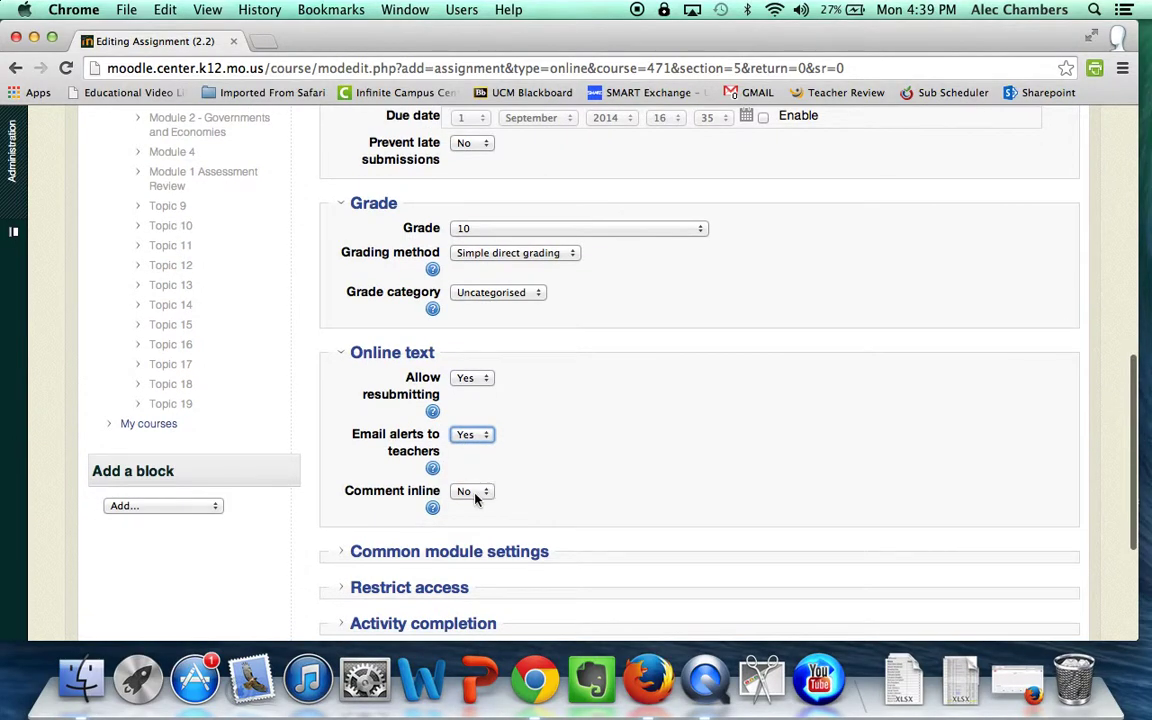
click(474, 491)
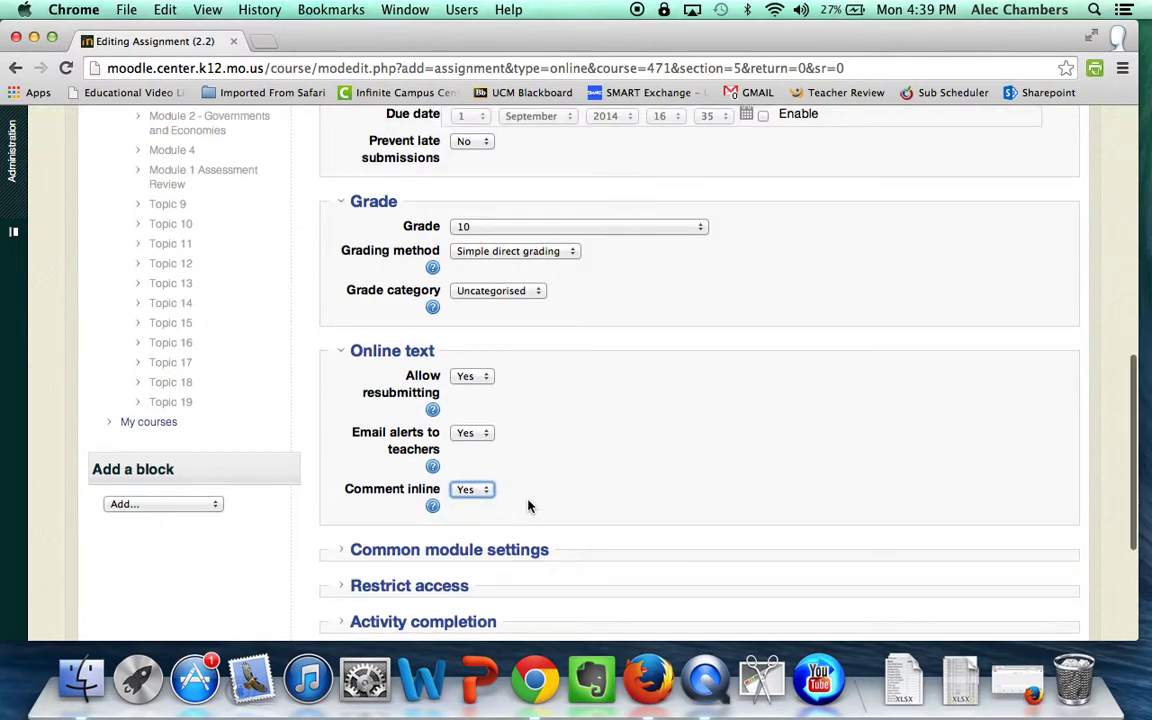
scroll(530, 505, down, 2)
- Set the assignment's group mode to Separate groups
click(530, 507)
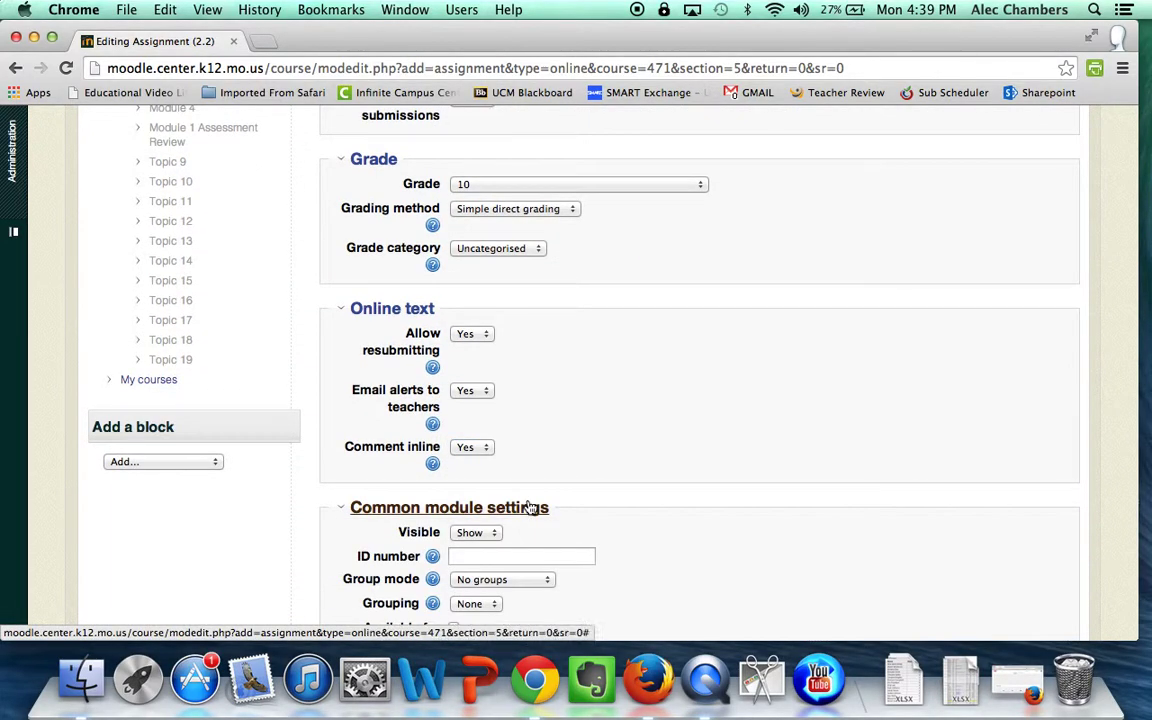
scroll(528, 505, down, 4)
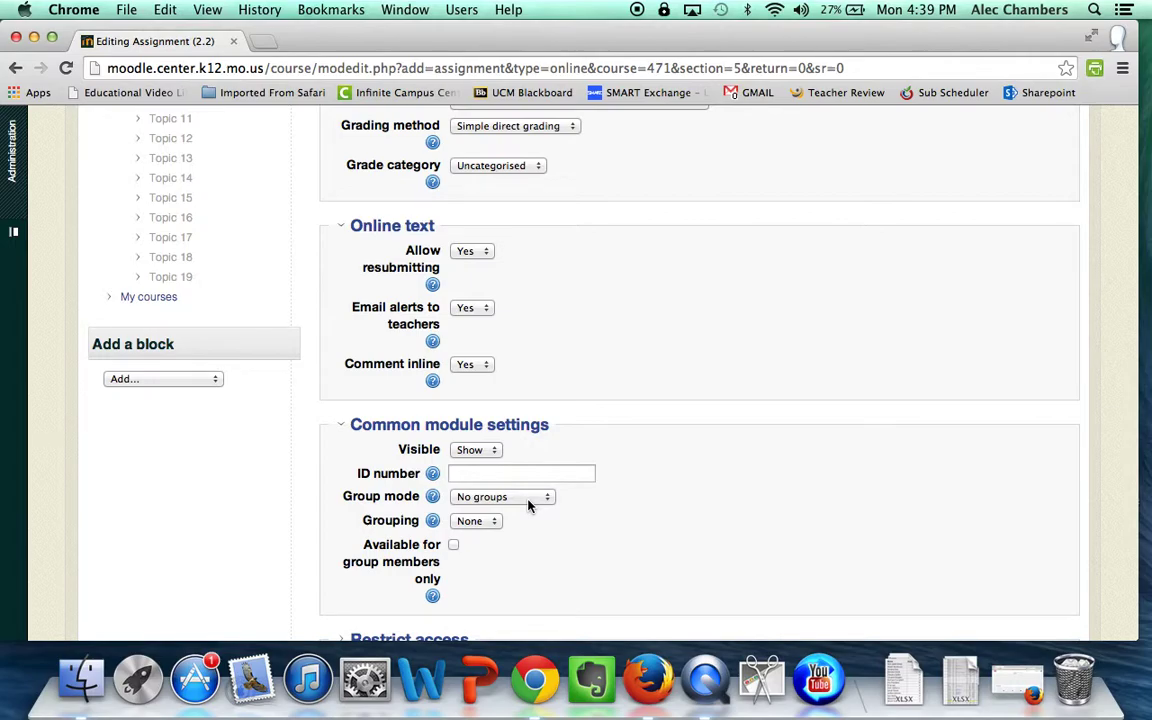
click(528, 505)
click(531, 512)
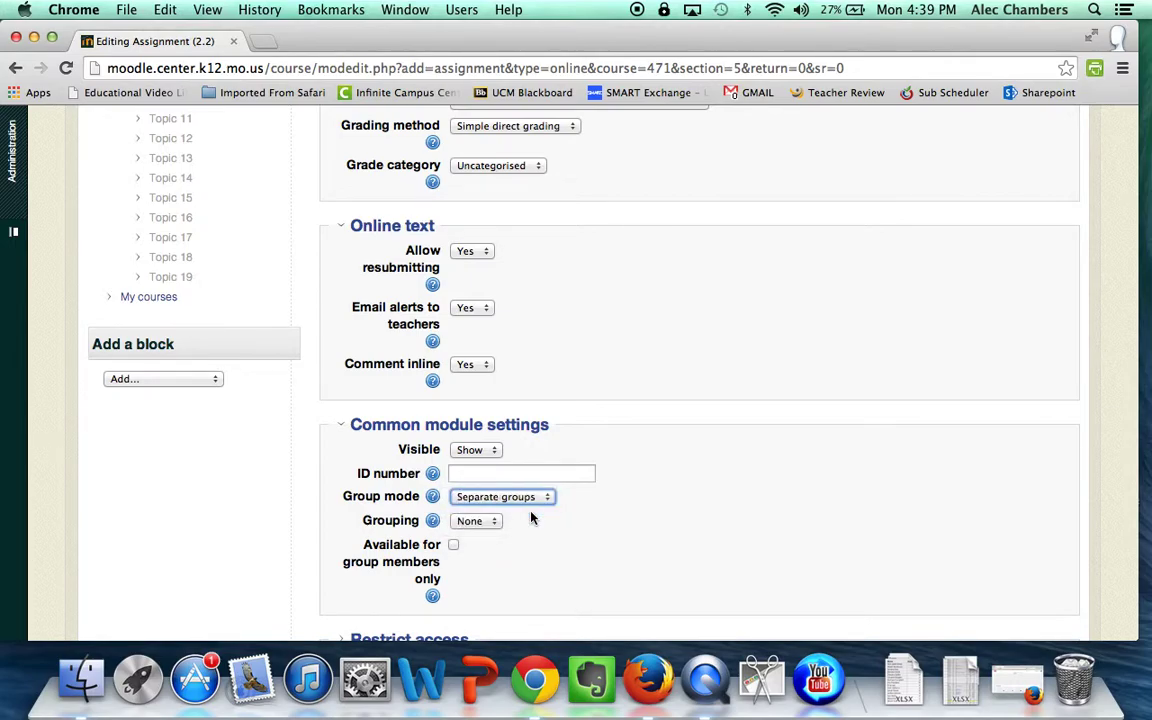
scroll(568, 522, down, 5)
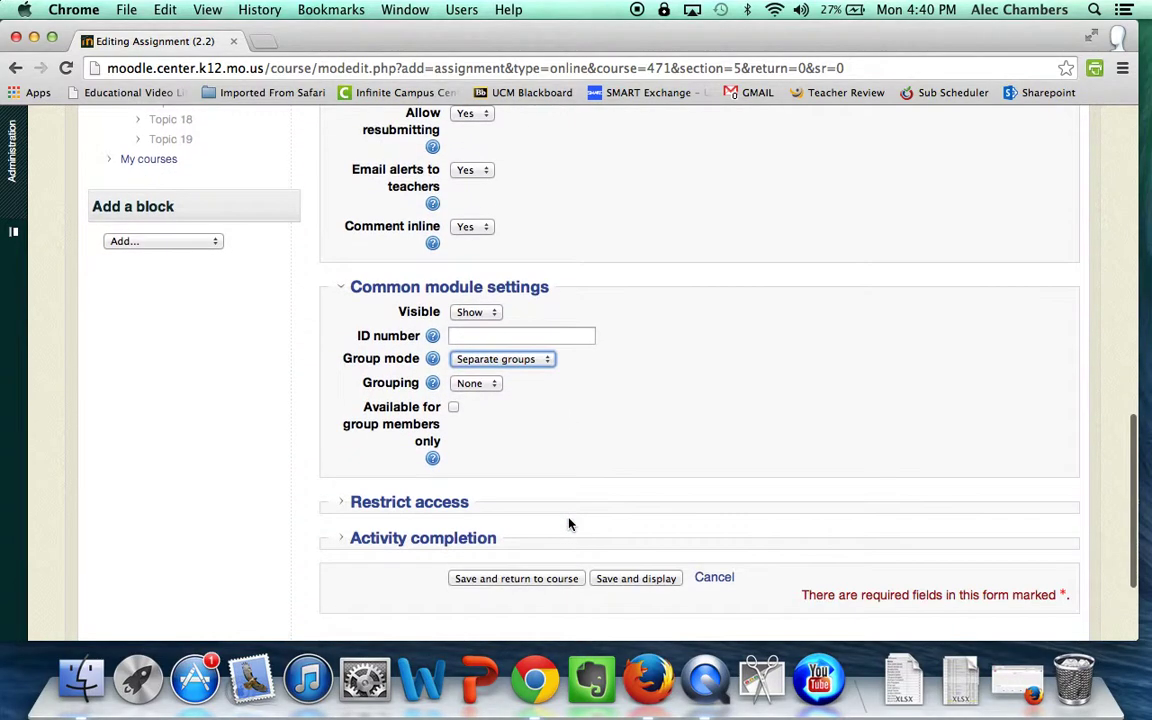
- Turn off activity completion tracking and save the assignment, returning to the course
click(449, 508)
scroll(532, 525, down, 4)
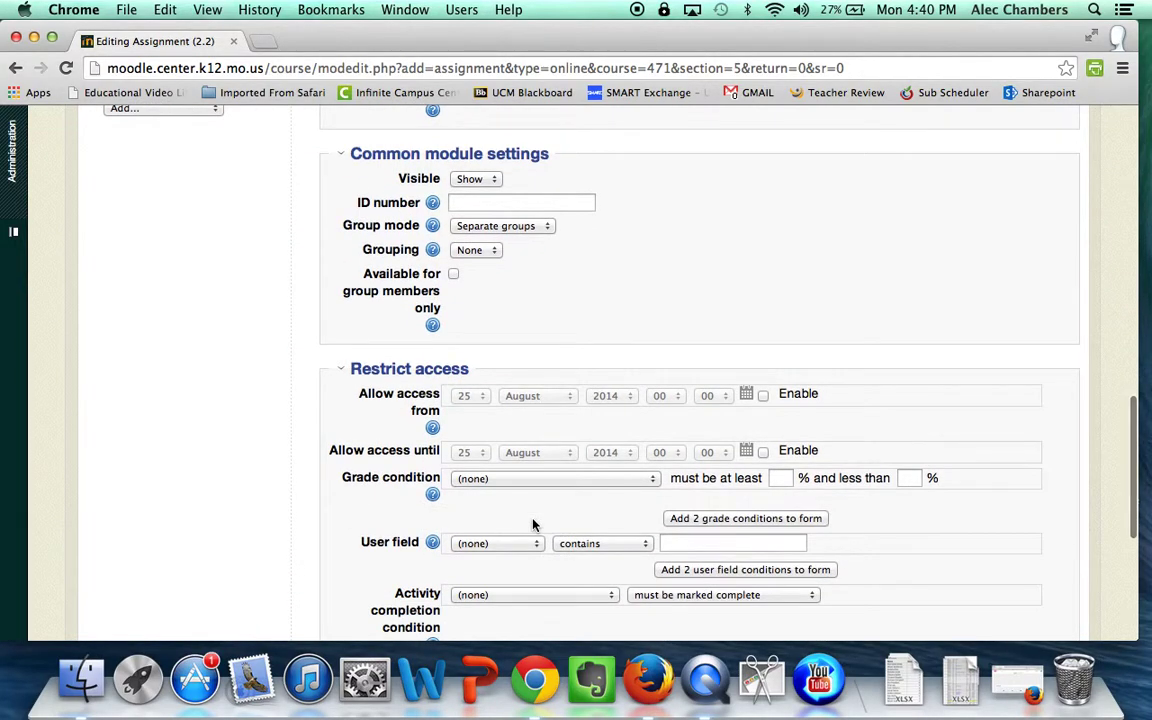
scroll(532, 524, down, 3)
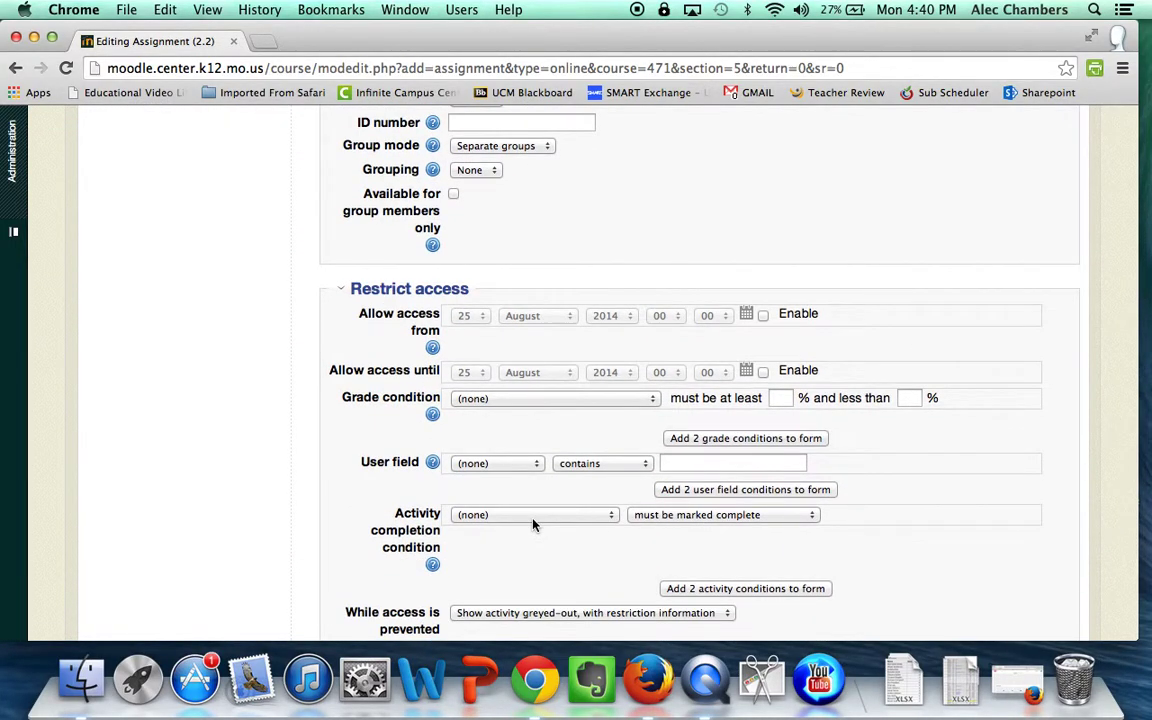
scroll(533, 523, down, 4)
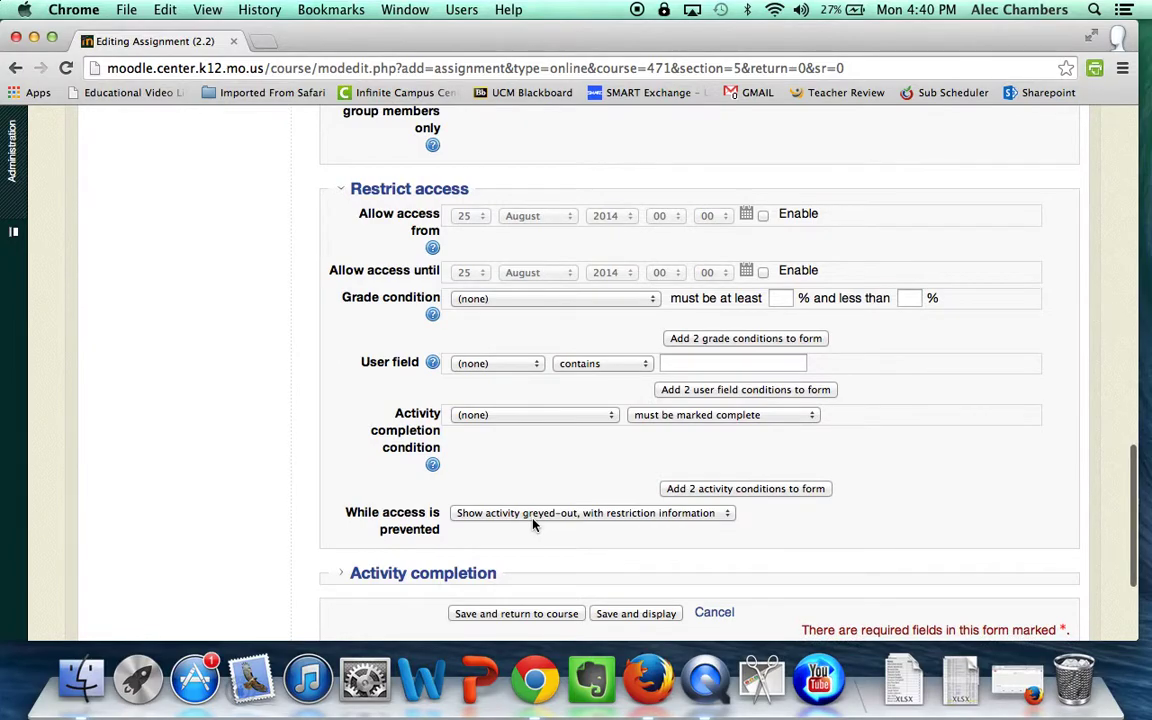
click(445, 574)
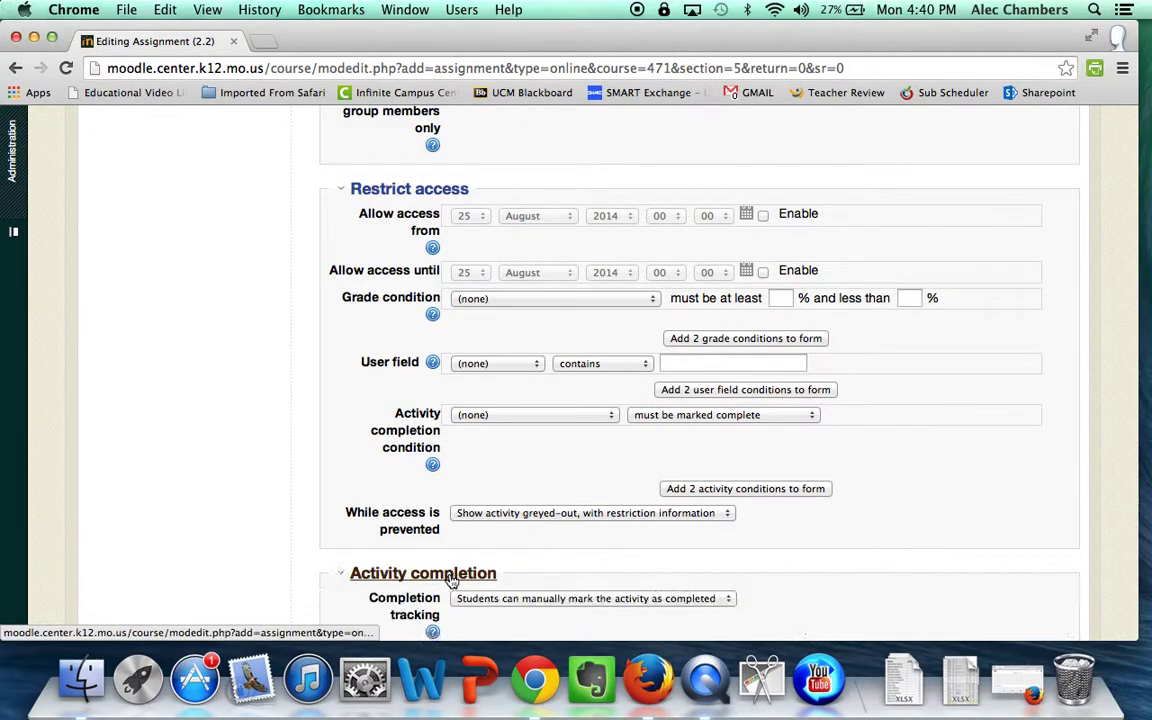
scroll(565, 545, down, 3)
click(578, 502)
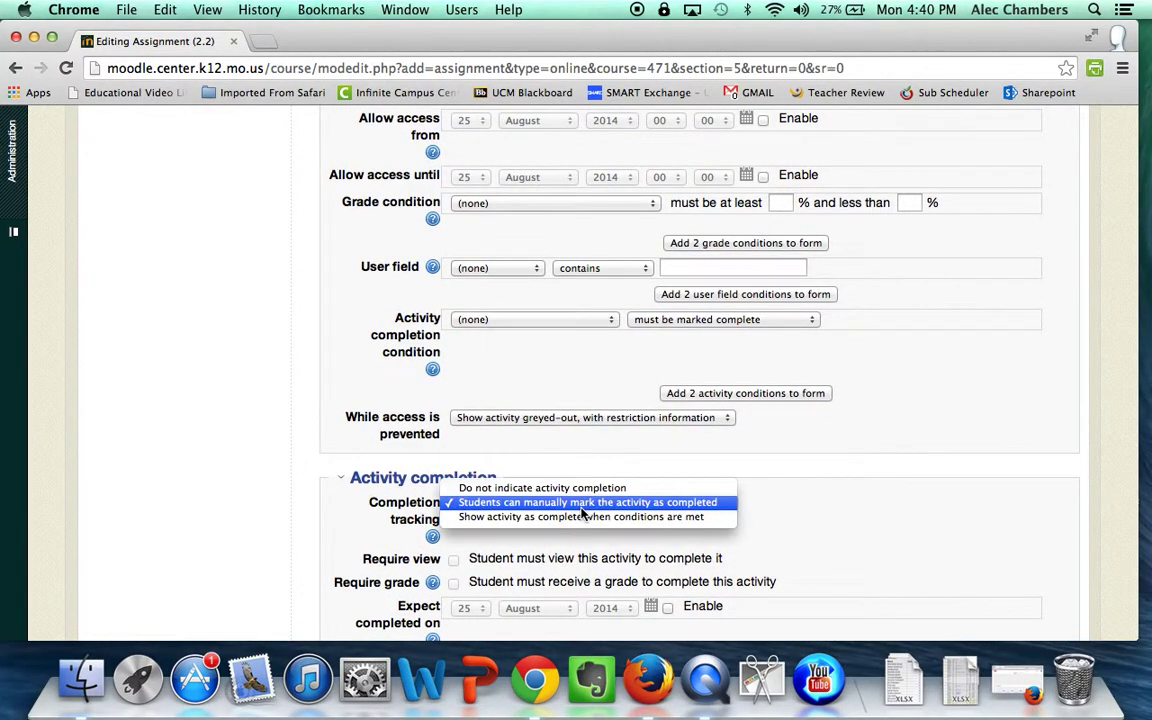
click(578, 492)
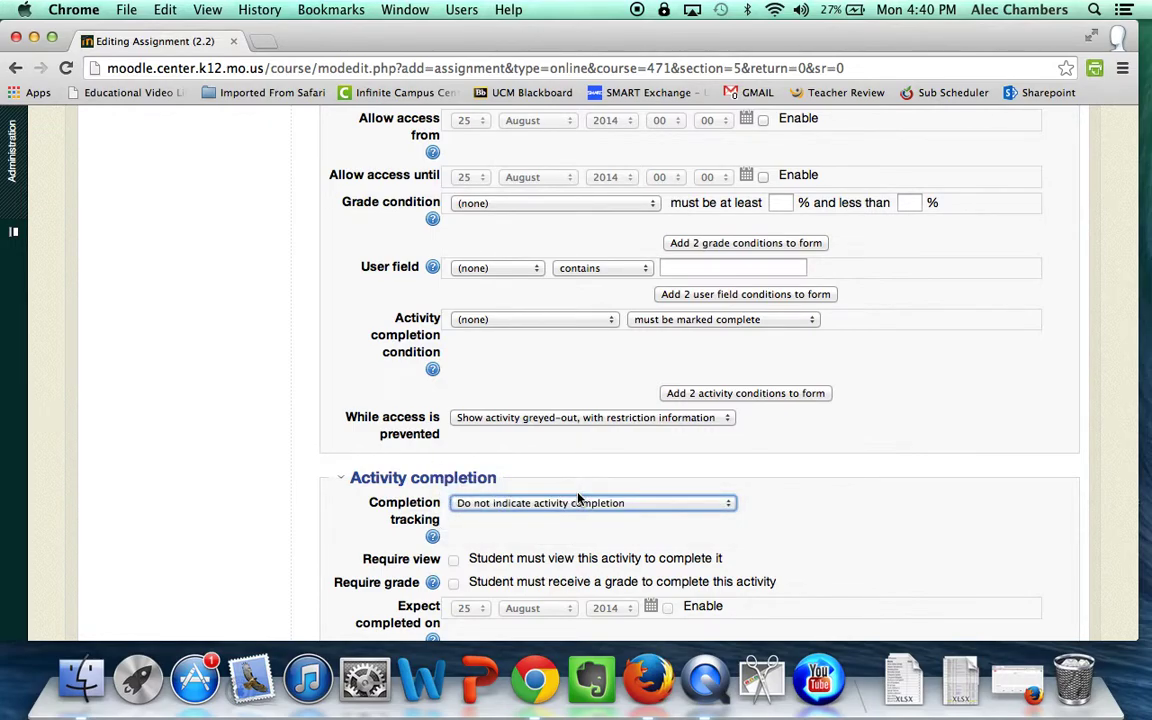
scroll(604, 487, down, 3)
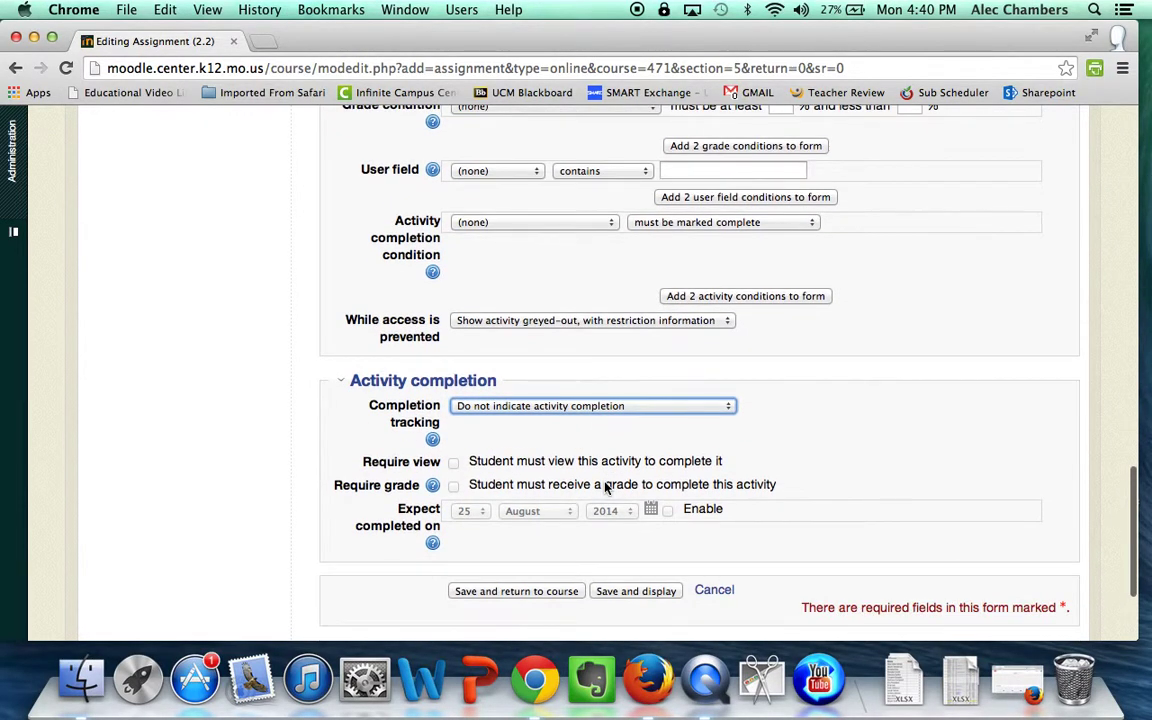
click(558, 591)
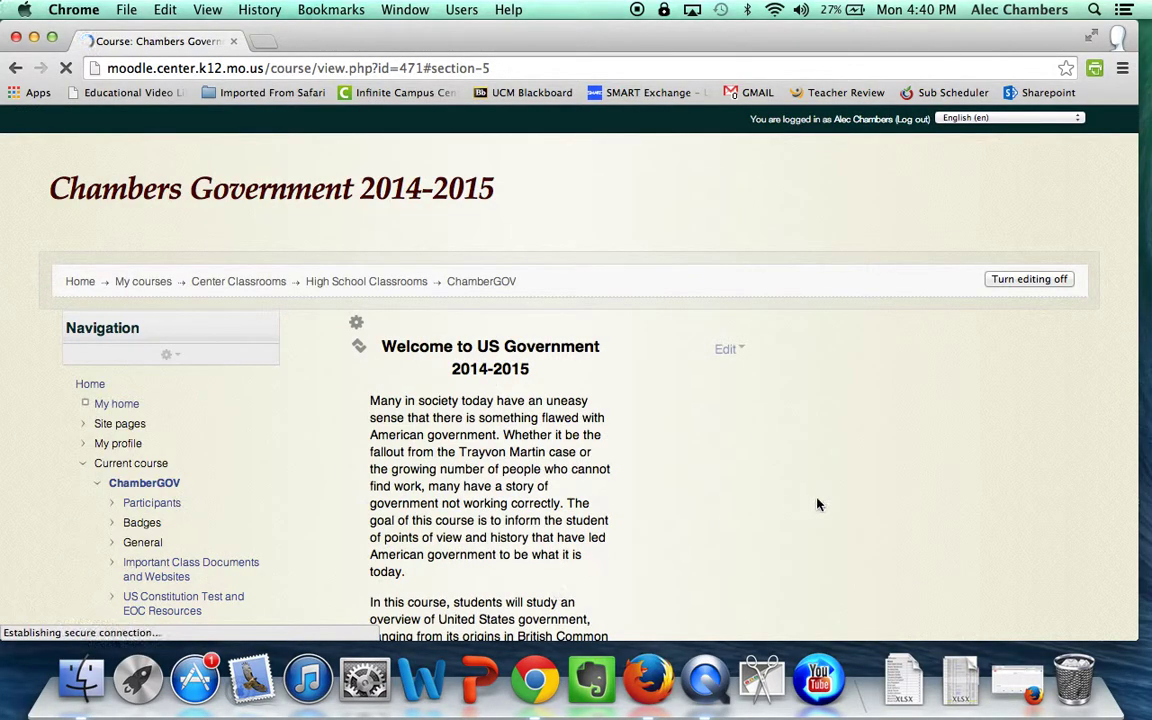
- Move the Thesis Statement assignment to sit just above 'How Will America Fall'
scroll(980, 497, down, 10)
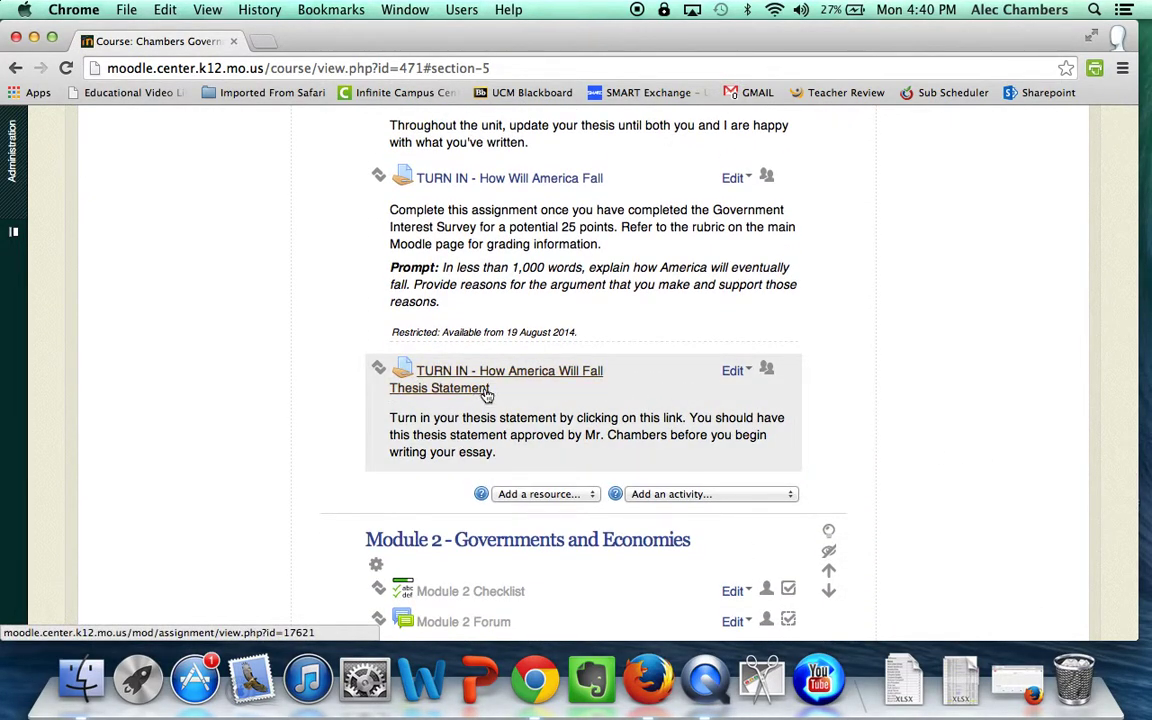
scroll(570, 362, up, 2)
scroll(574, 357, up, 1)
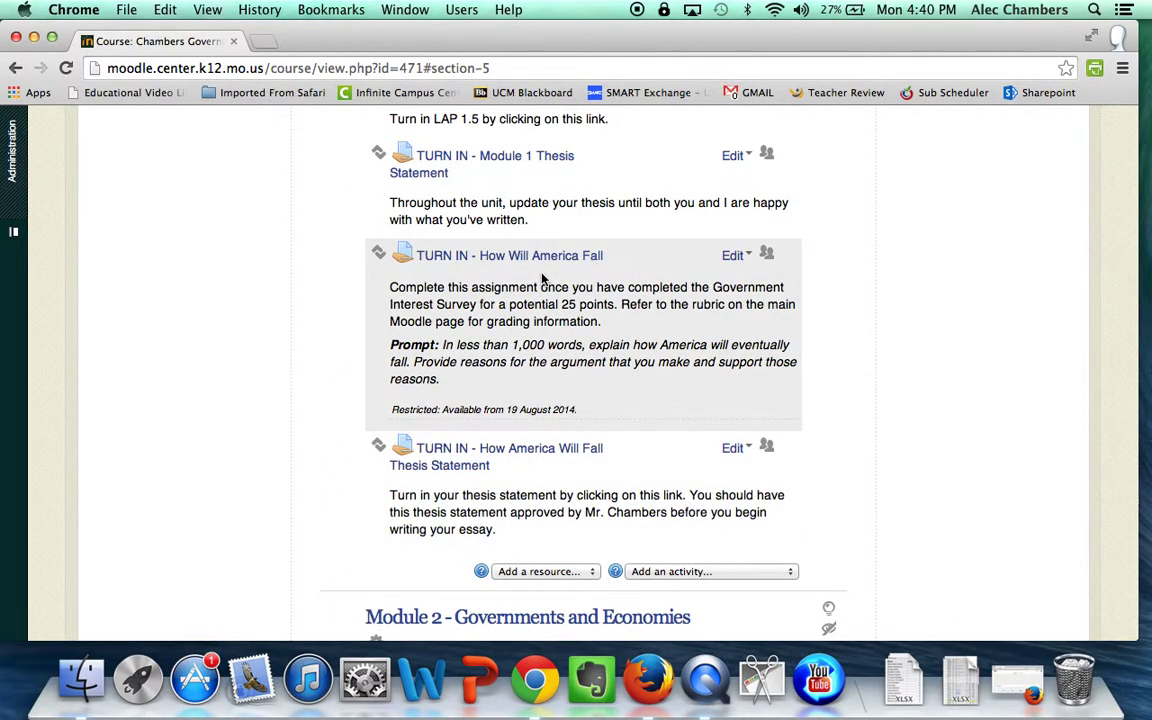
click(382, 453)
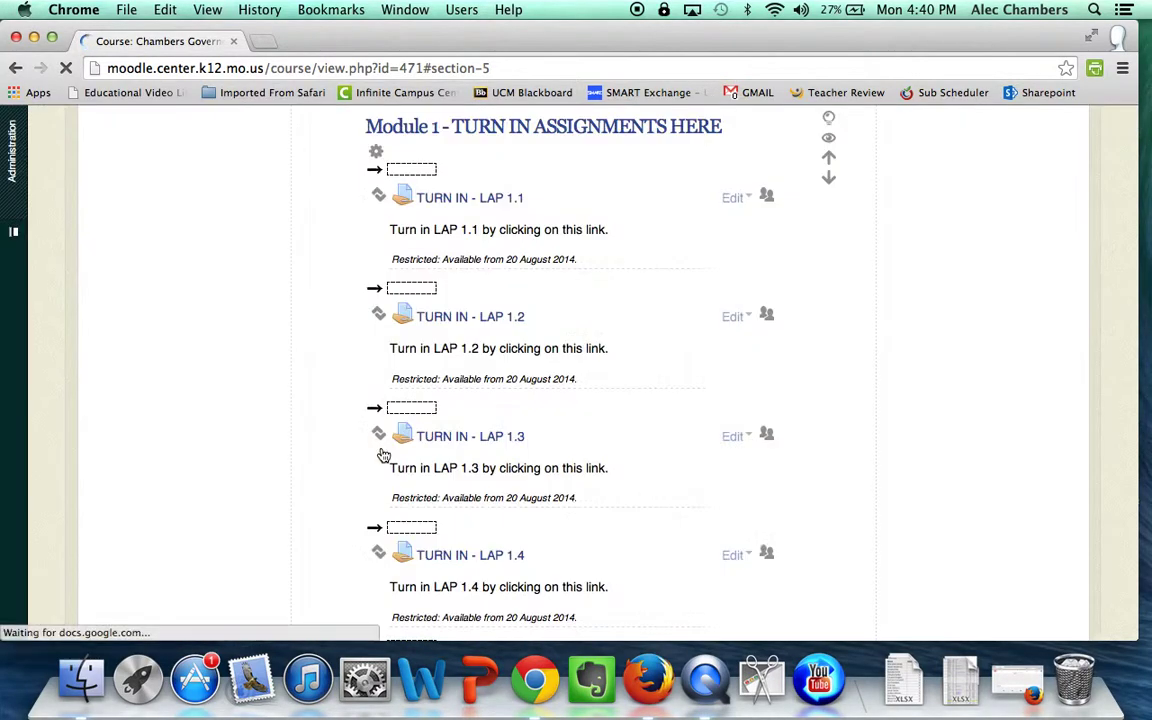
scroll(382, 453, down, 10)
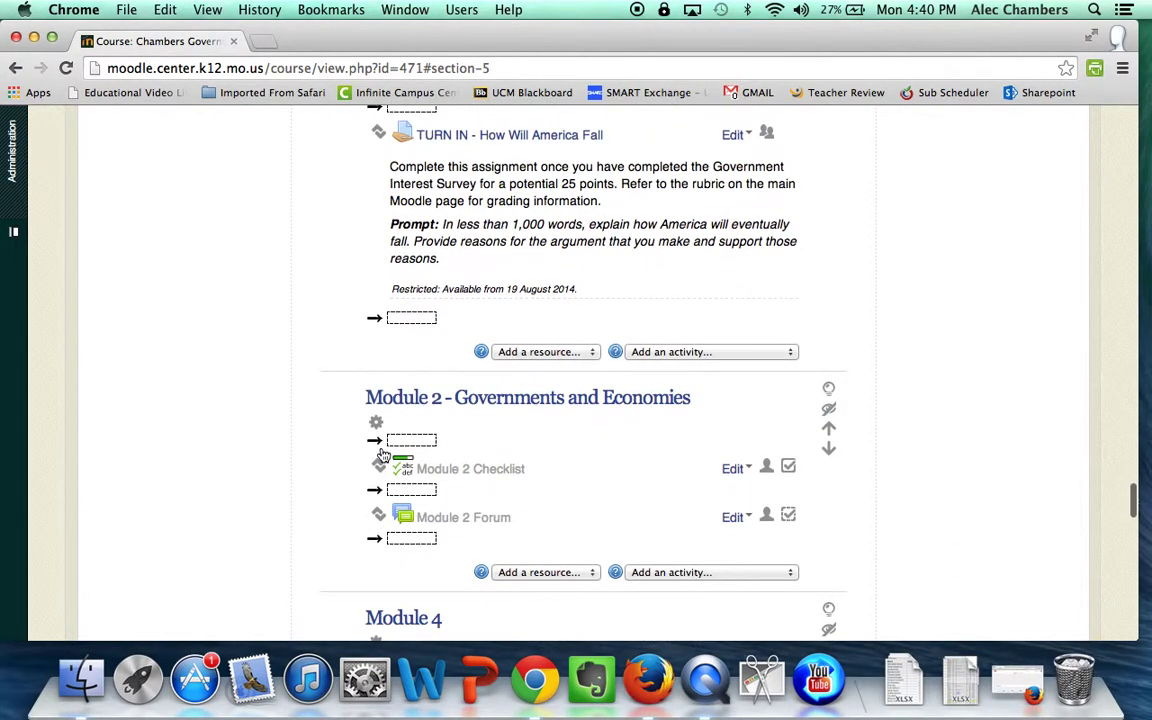
scroll(381, 453, up, 3)
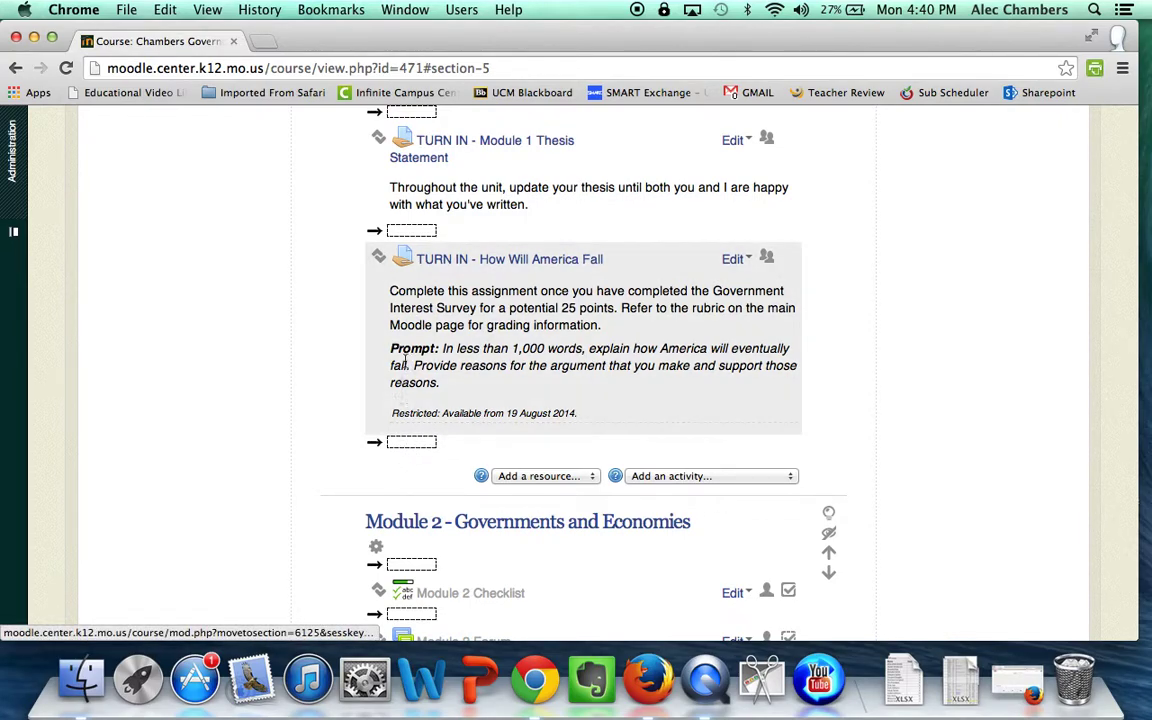
click(412, 233)
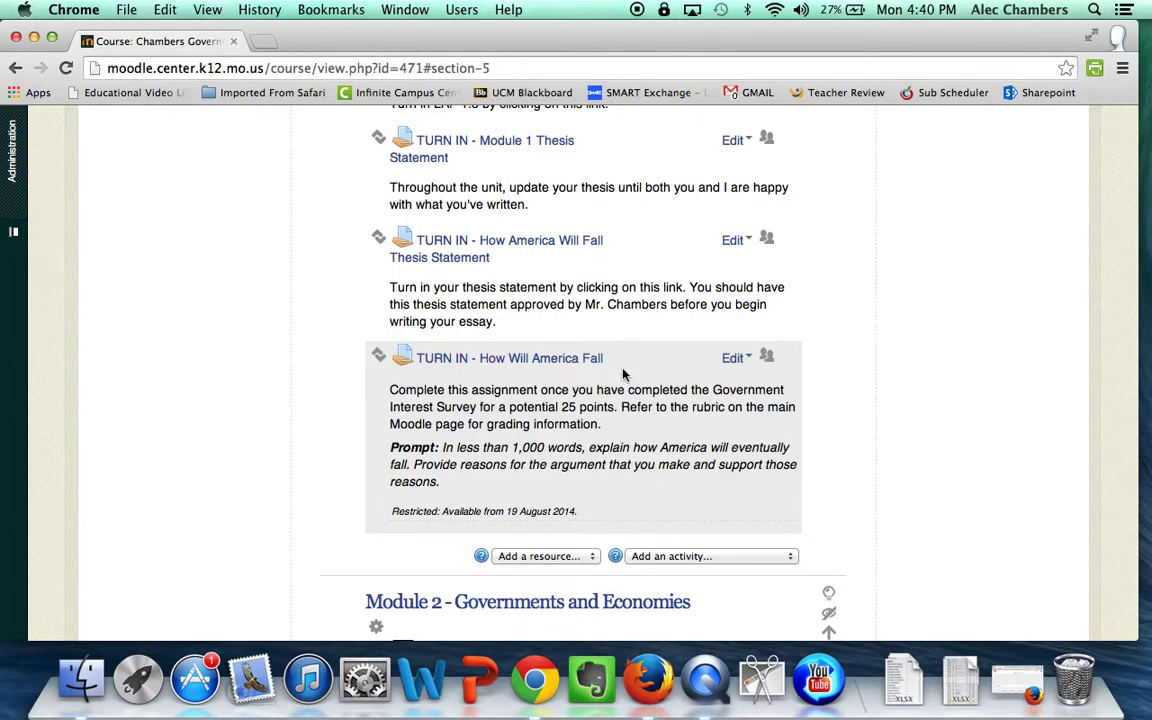
- Edit the Purposes of Government page settings in a fullscreen editor showing all toolbar rows
scroll(622, 374, up, 15)
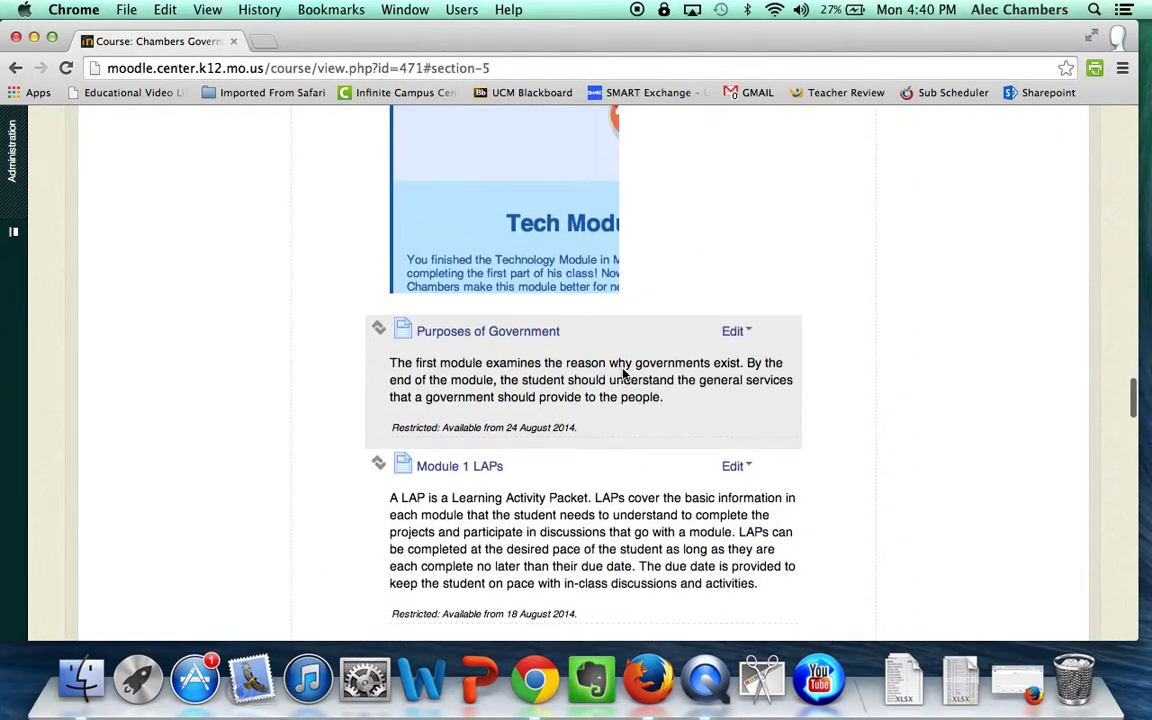
scroll(620, 370, down, 5)
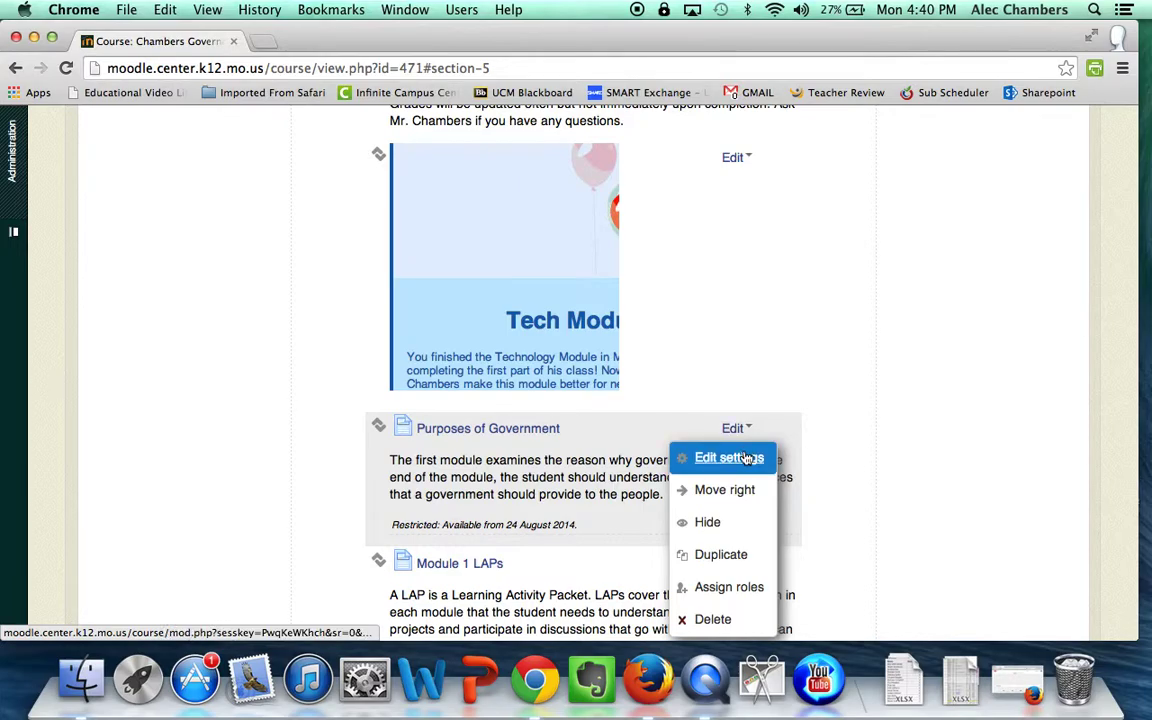
click(746, 458)
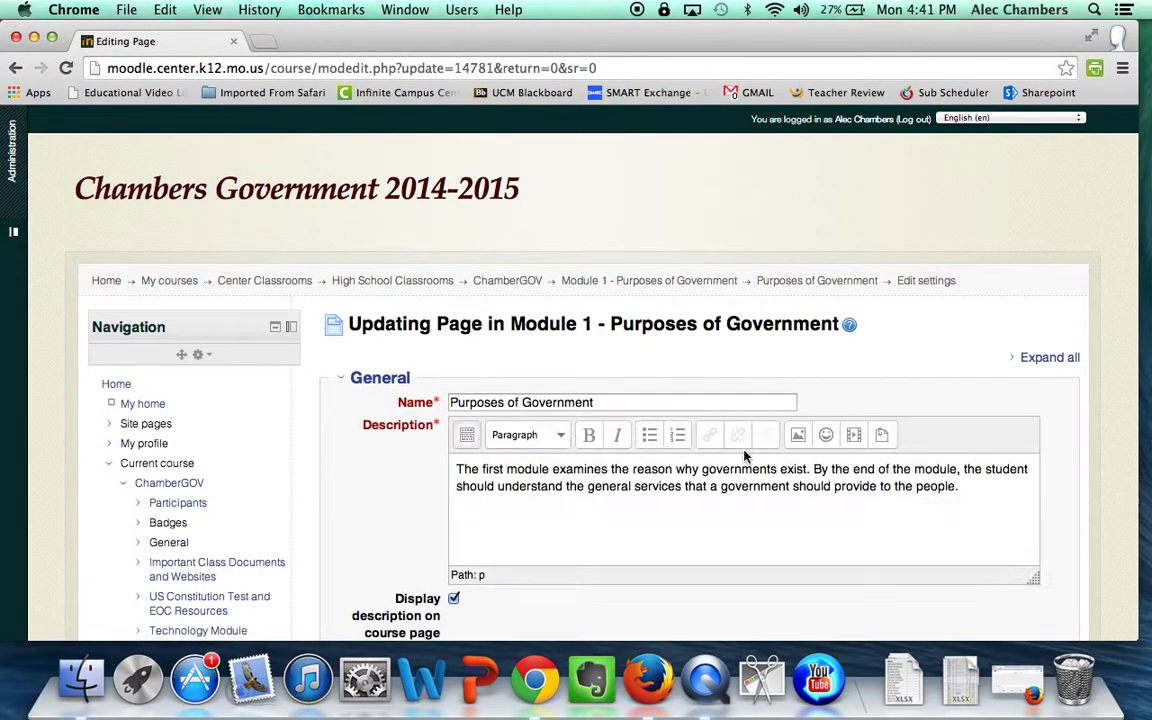
scroll(761, 487, down, 4)
scroll(813, 575, down, 5)
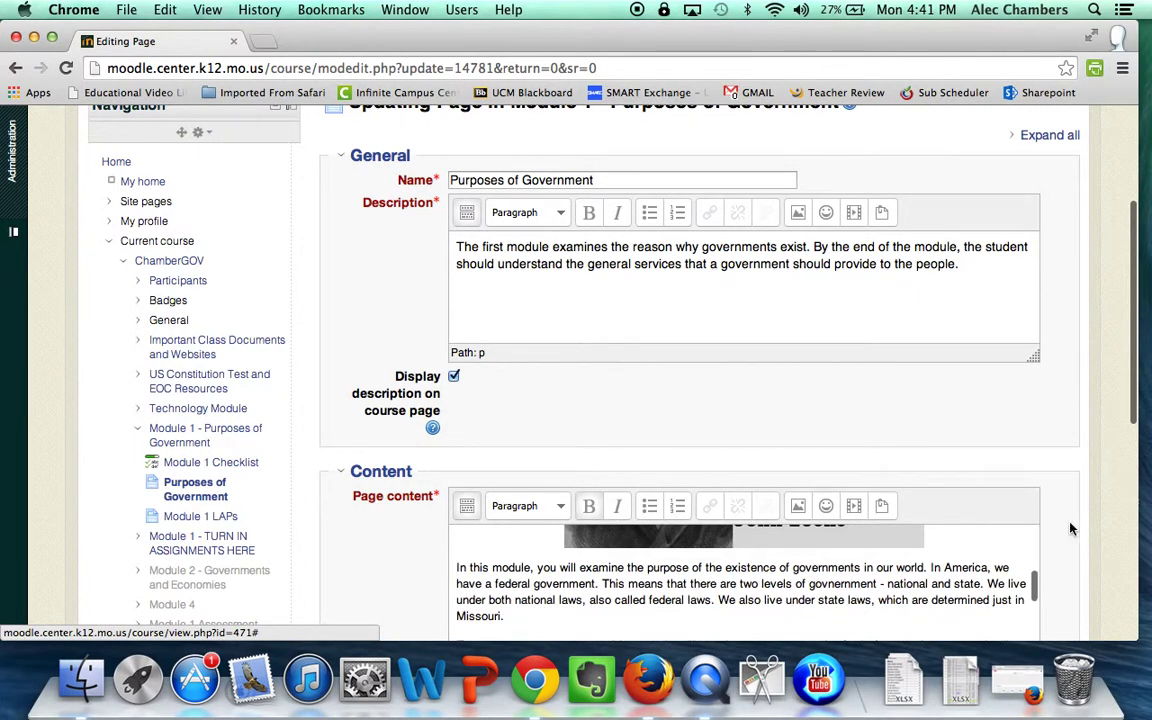
scroll(1070, 529, down, 4)
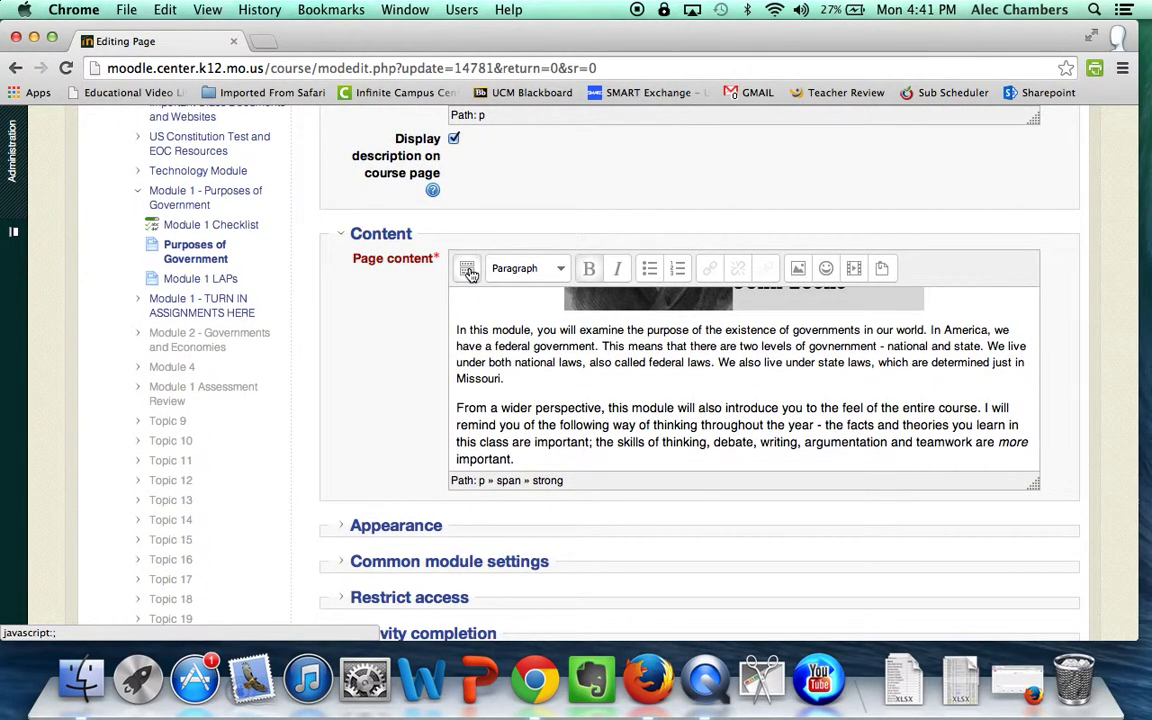
click(467, 269)
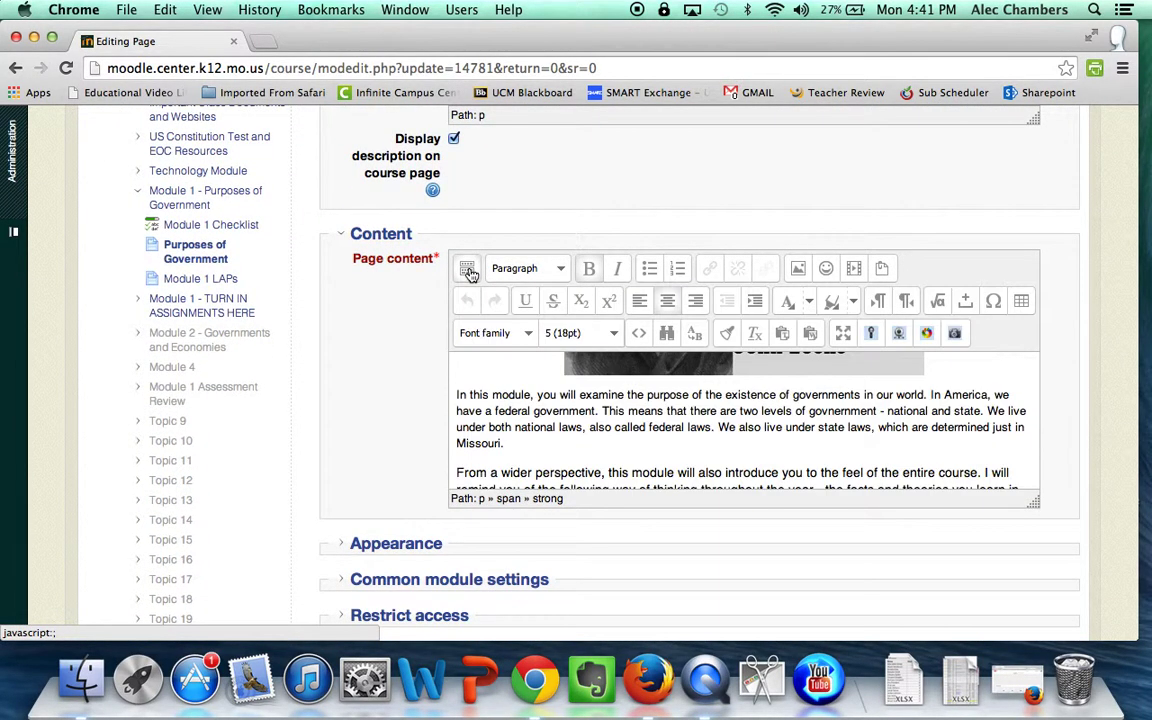
click(843, 333)
- After the essay line, add 'Turn in your thesis statement here. Turn in your final essay here.' and start a new tab
scroll(755, 351, down, 5)
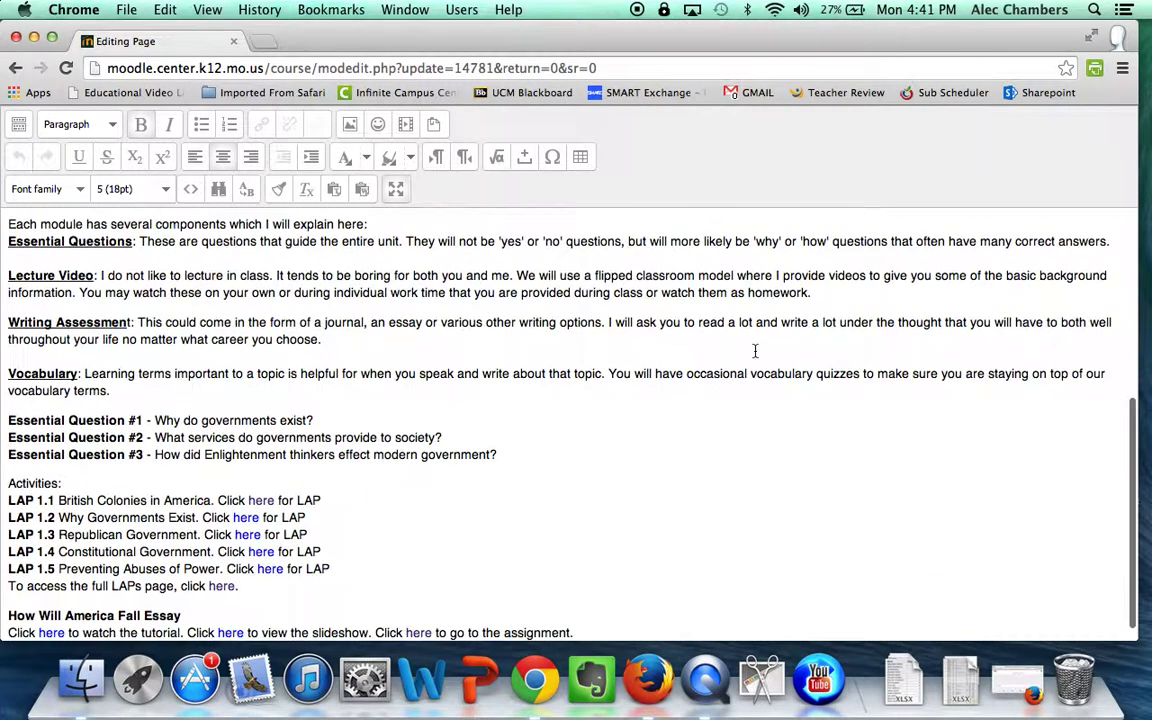
scroll(755, 351, down, 1)
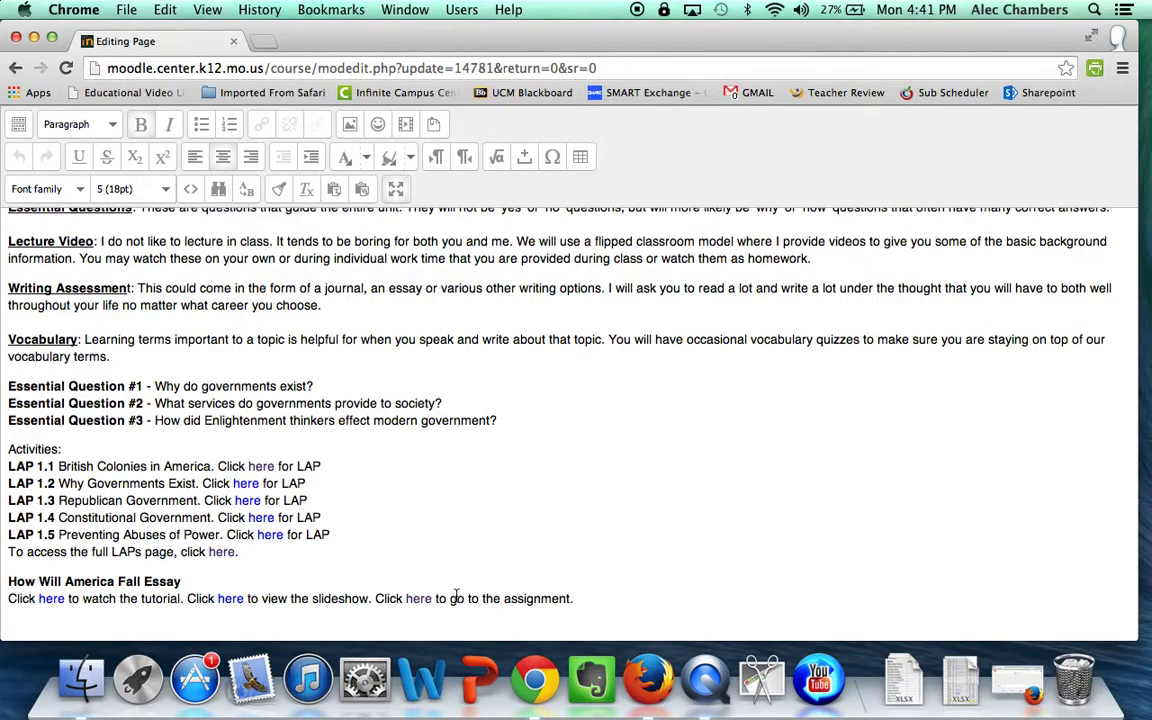
click(585, 603)
click(591, 600)
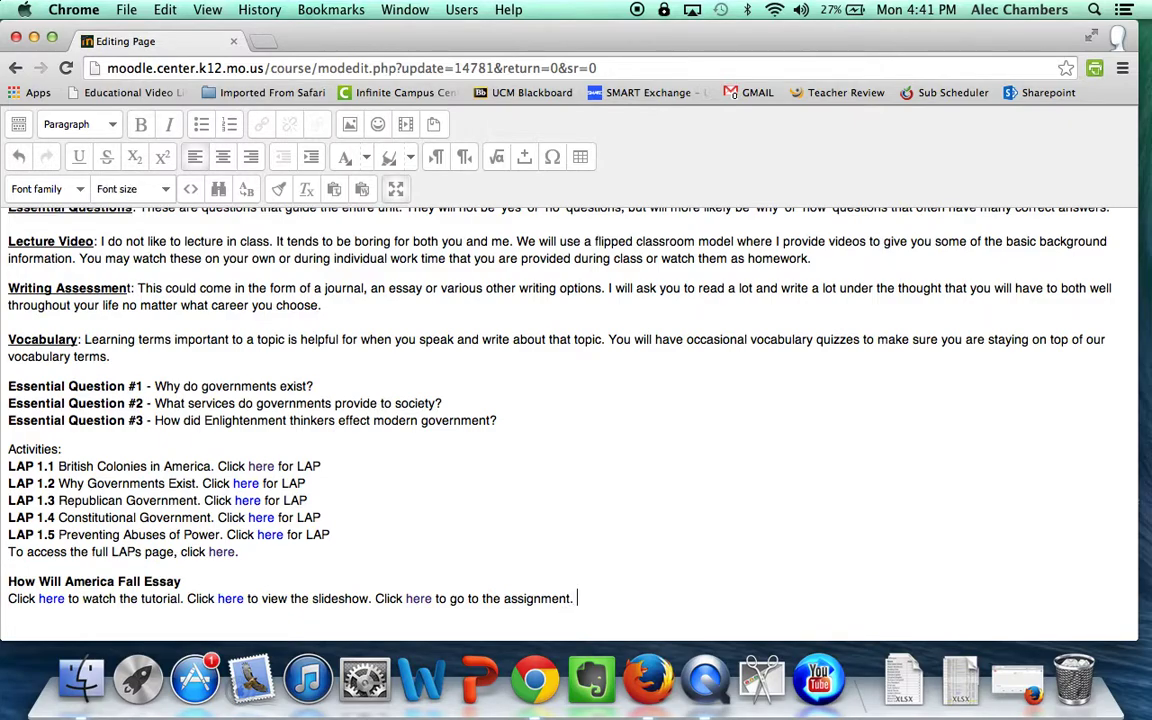
text(Turn in your thesis staemen)
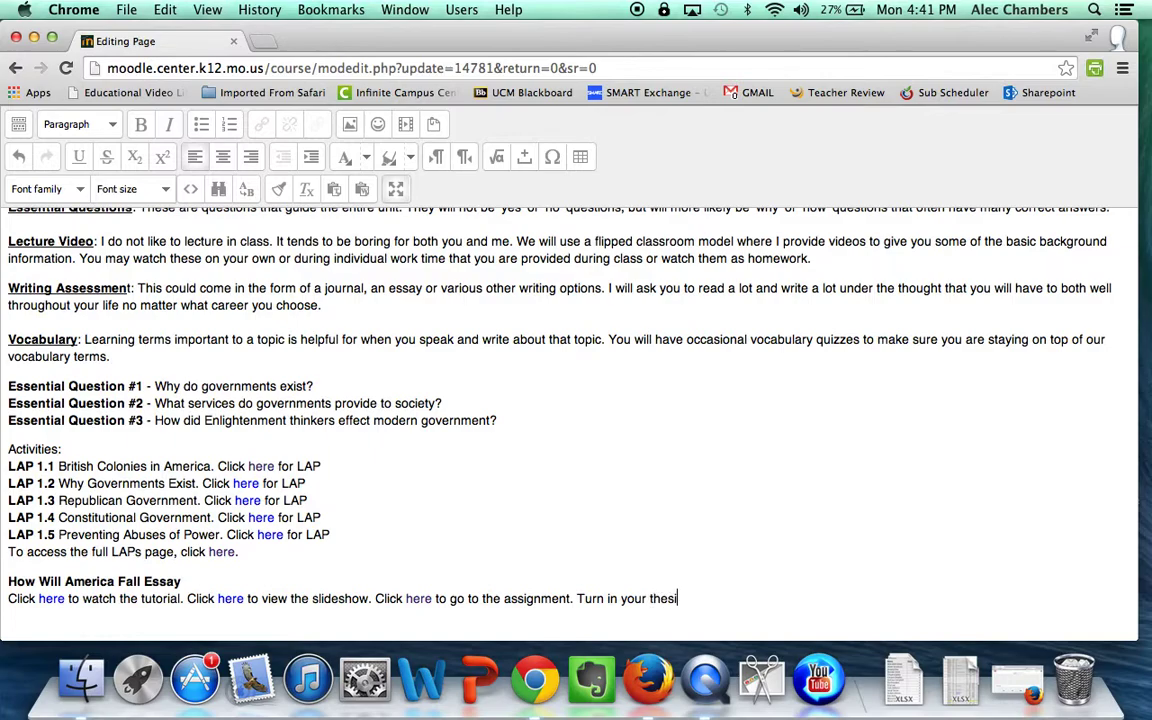
key(BackSpace)
key(BackSpace)
key(BackSpace)
key(BackSpace)
key(BackSpace)
text(atement here. )
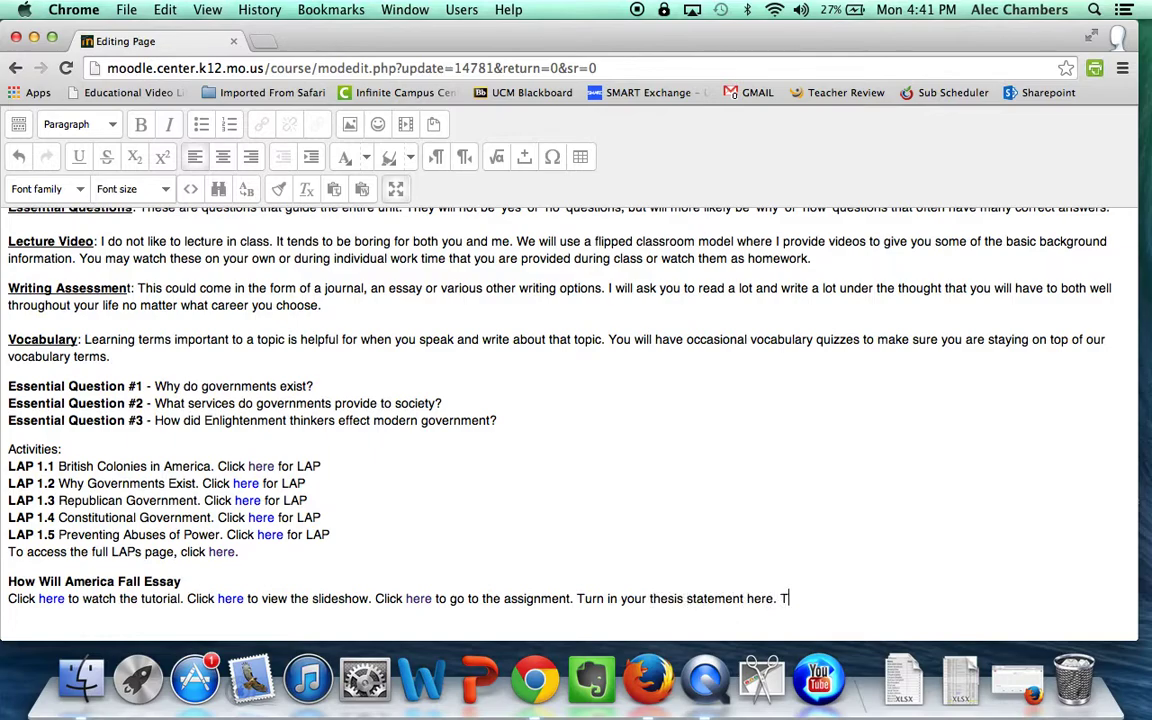
text(Turn in your final essay)
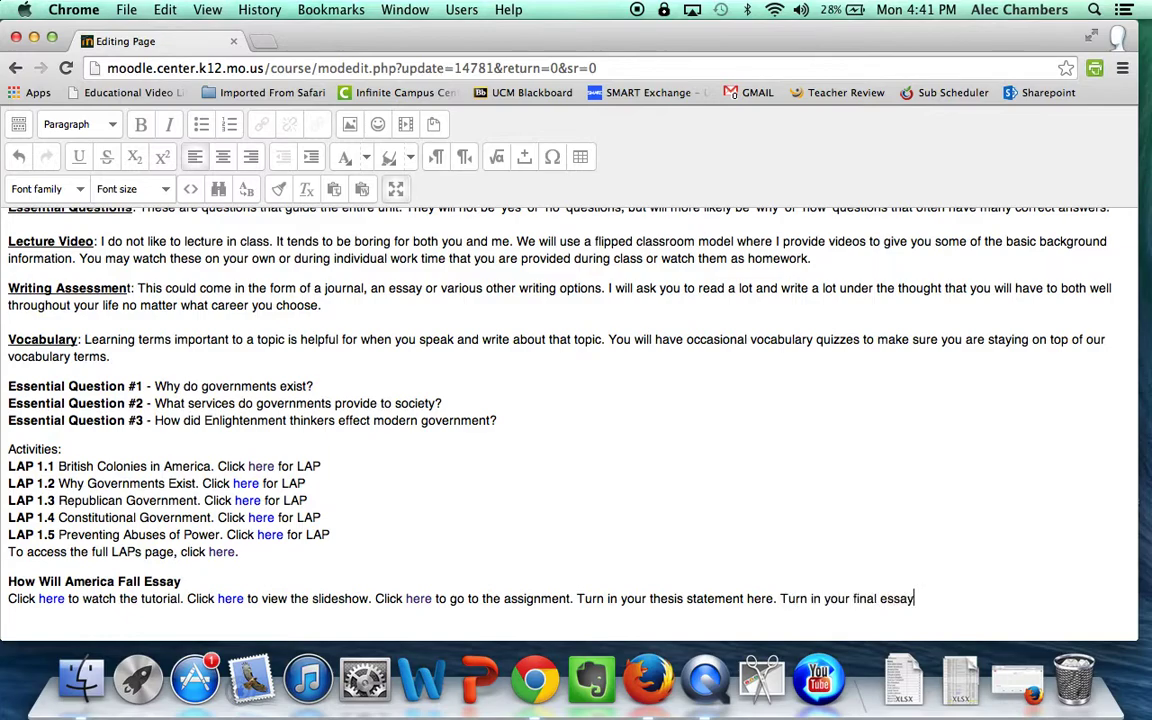
text( here.)
click(262, 42)
- Load Moodle in the new tab and enter the Chambers Government 2014-2015 course
text(moo)
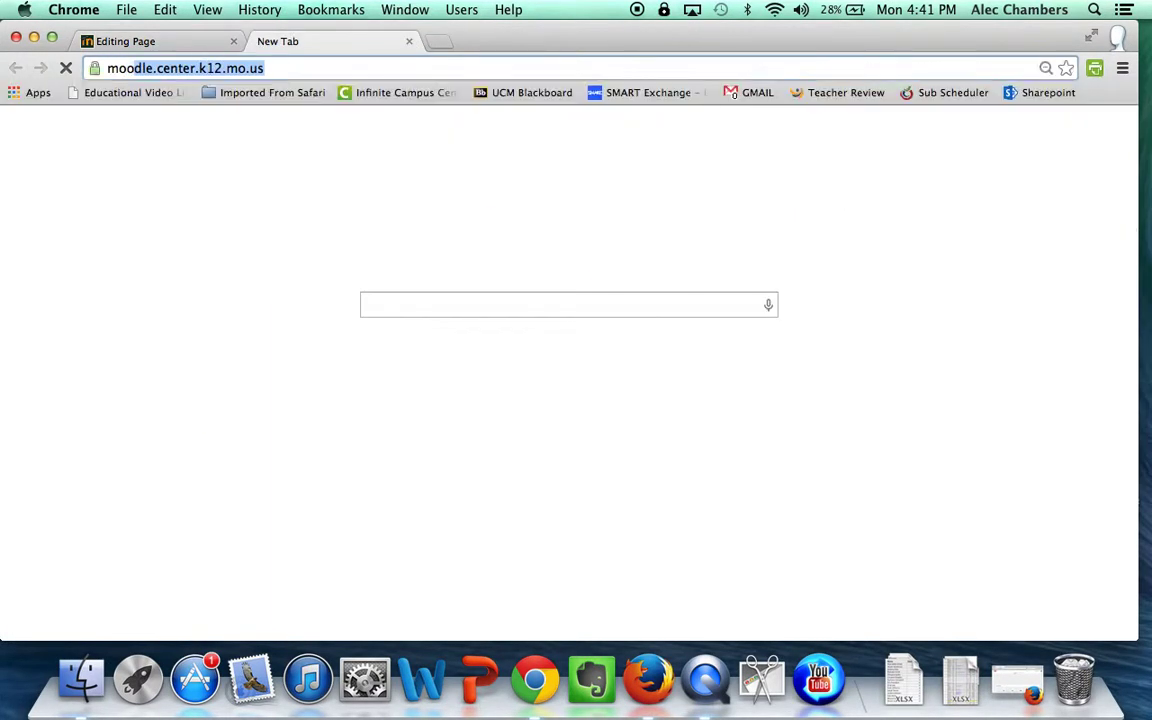
key(Return)
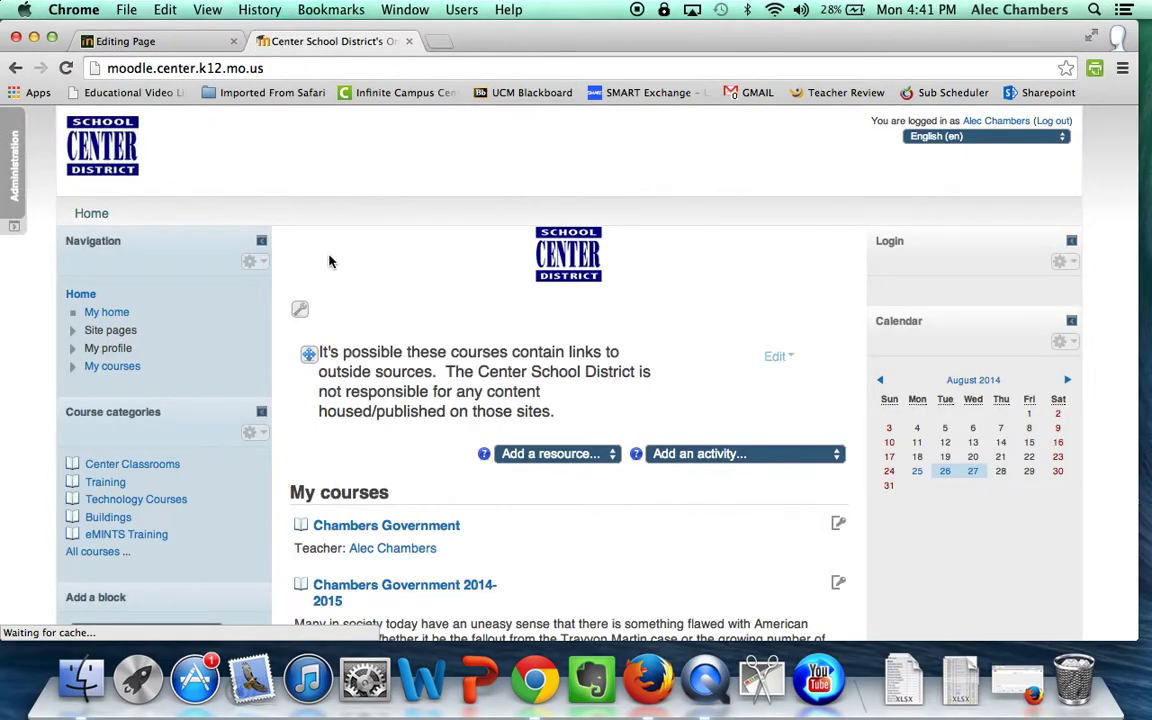
scroll(485, 485, down, 3)
click(476, 446)
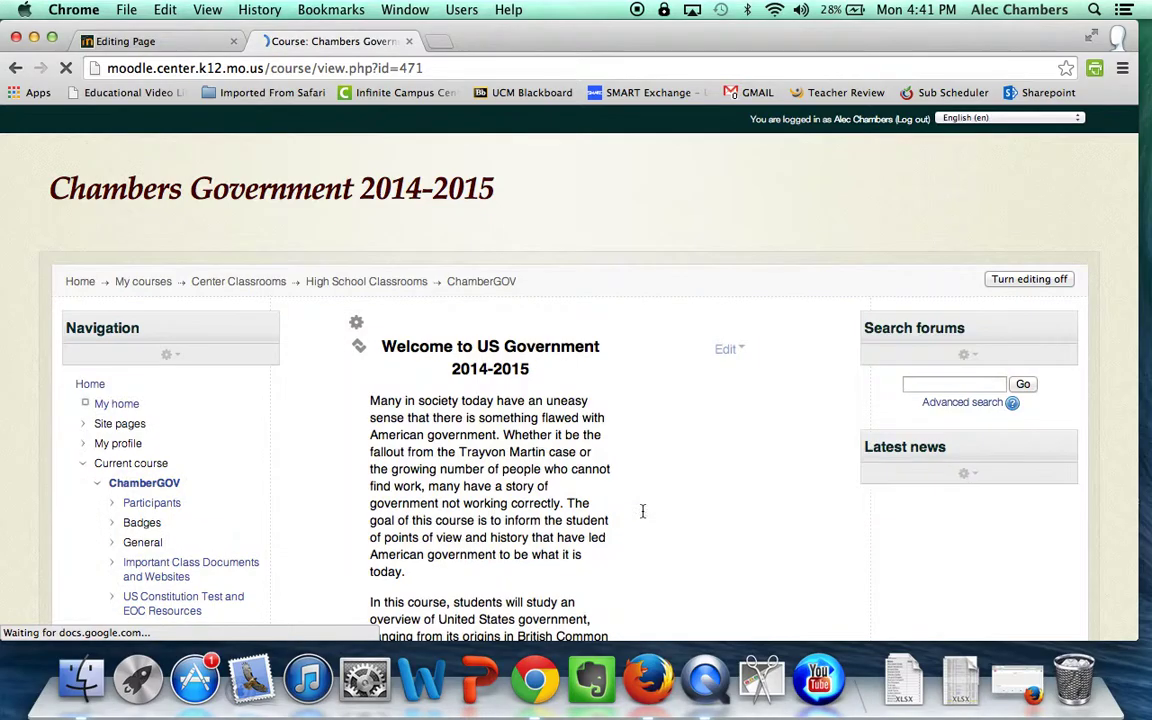
- Open 'TURN IN - How America Will Fall Thesis Statement' from the TURN IN section
scroll(643, 511, down, 2)
scroll(825, 497, down, 10)
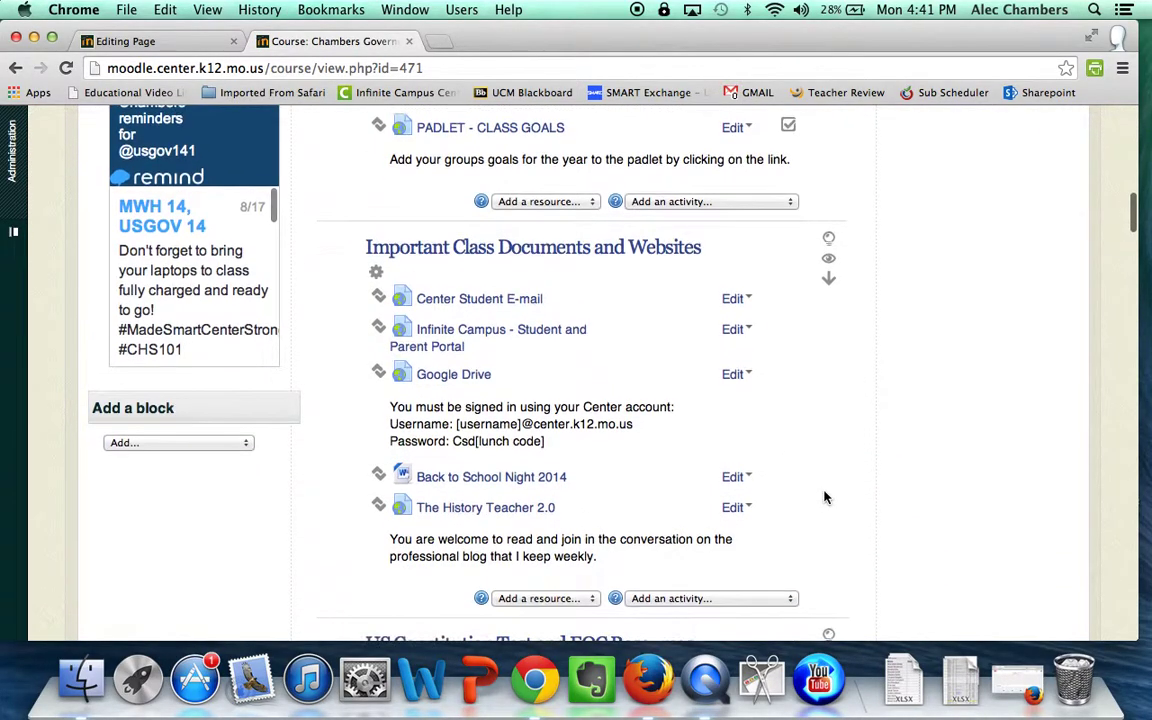
scroll(825, 497, down, 15)
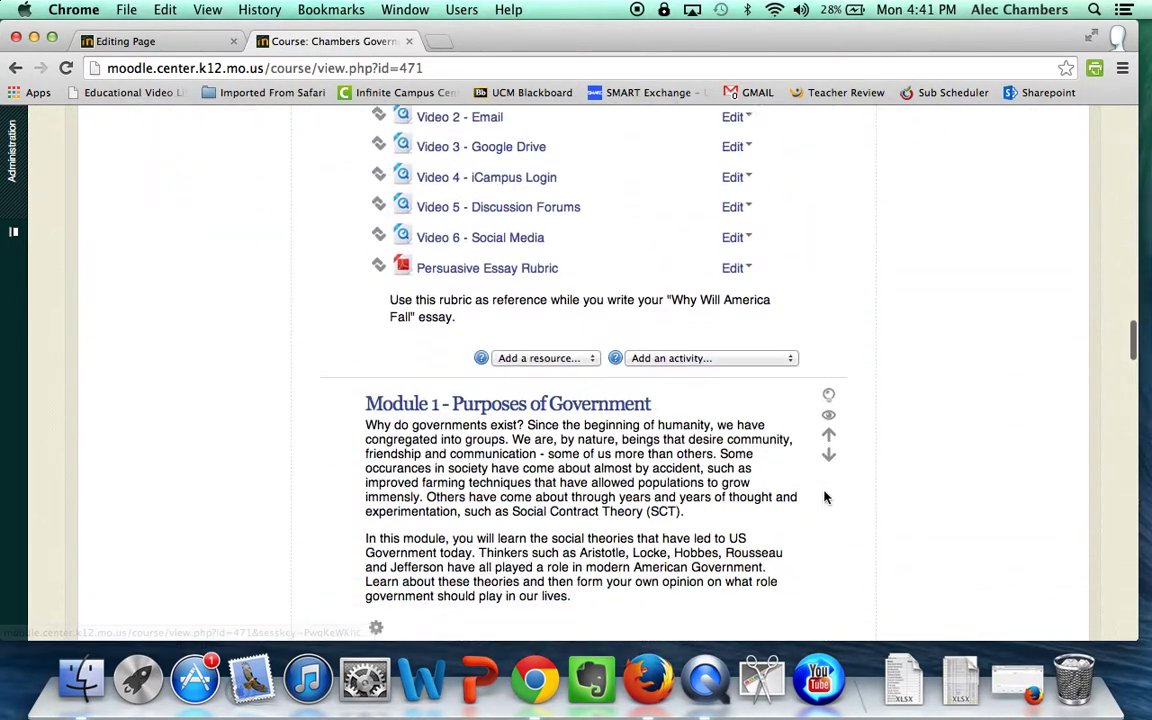
scroll(825, 497, down, 10)
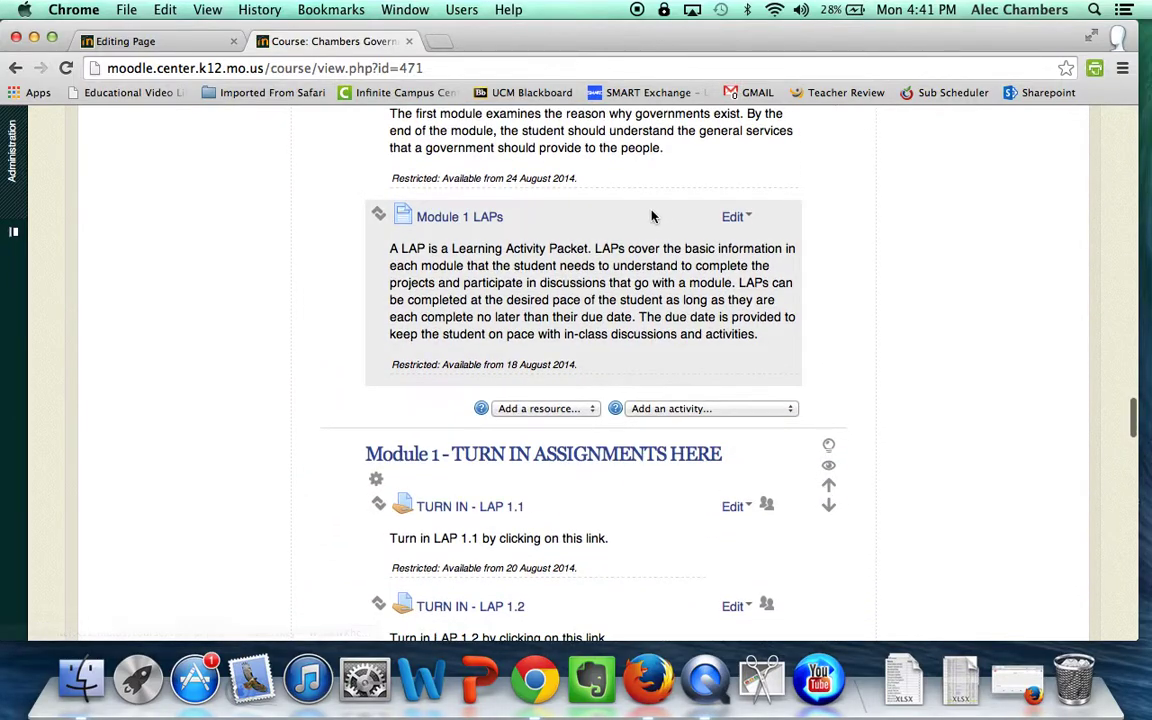
scroll(661, 429, down, 5)
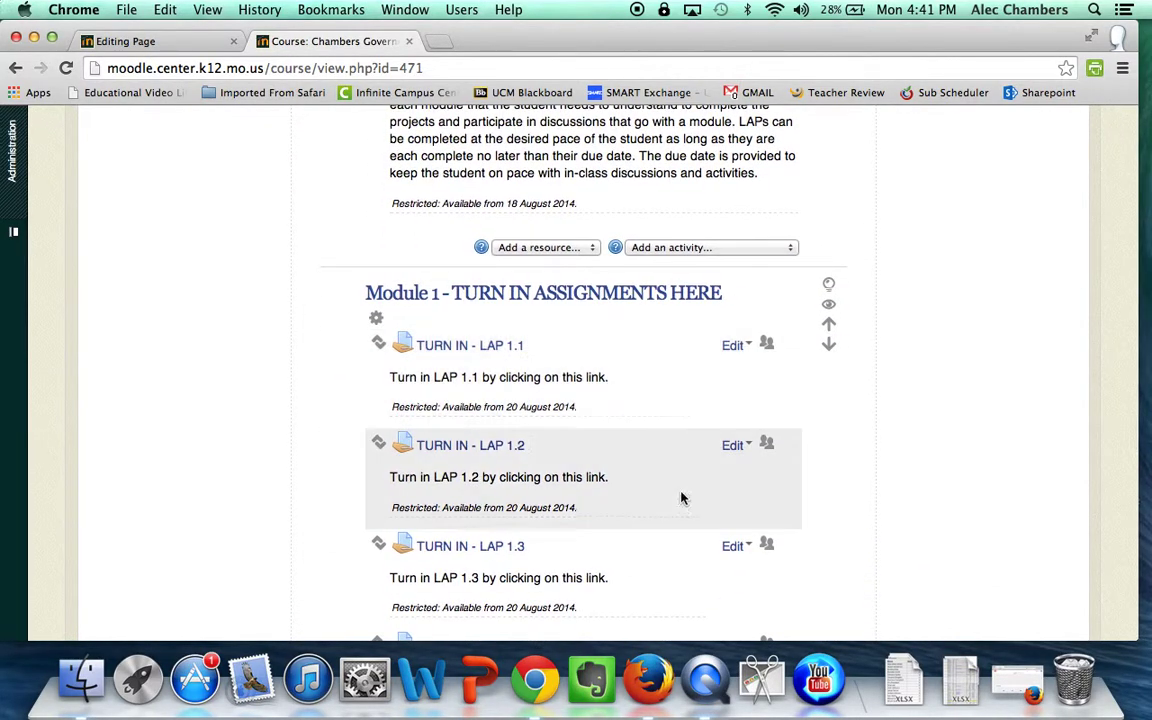
scroll(690, 538, down, 5)
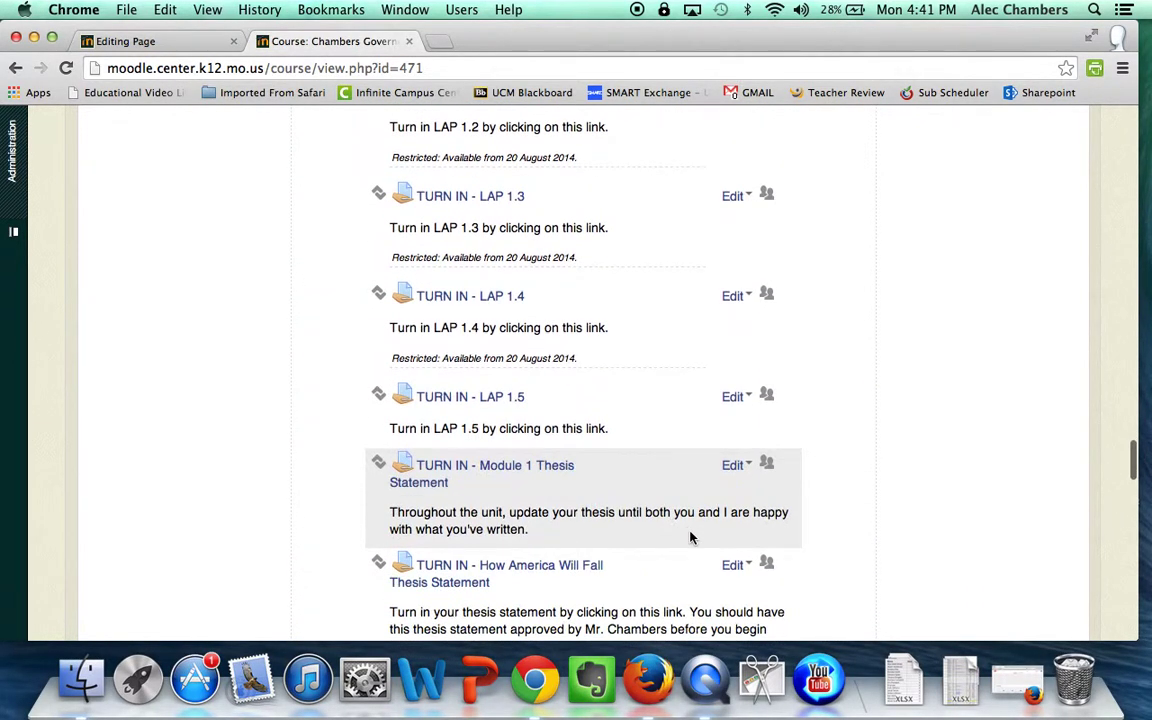
scroll(689, 535, down, 2)
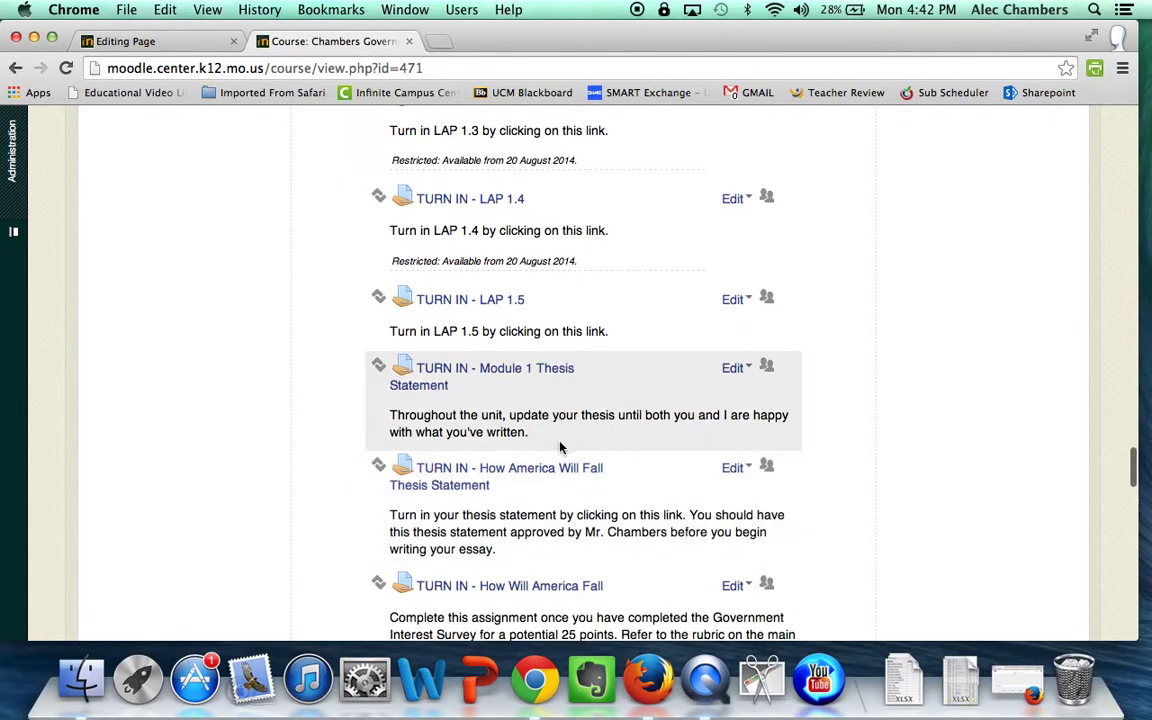
scroll(560, 447, down, 1)
click(549, 446)
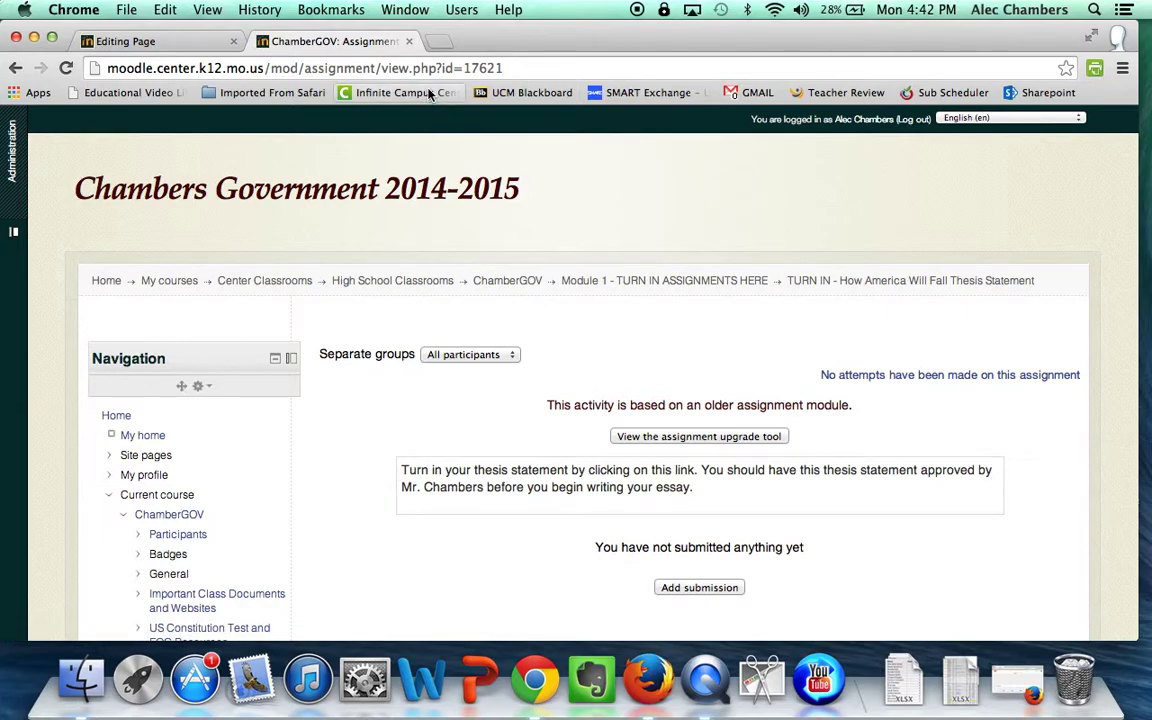
- Copy the thesis statement assignment's URL and return to the page editor
click(433, 70)
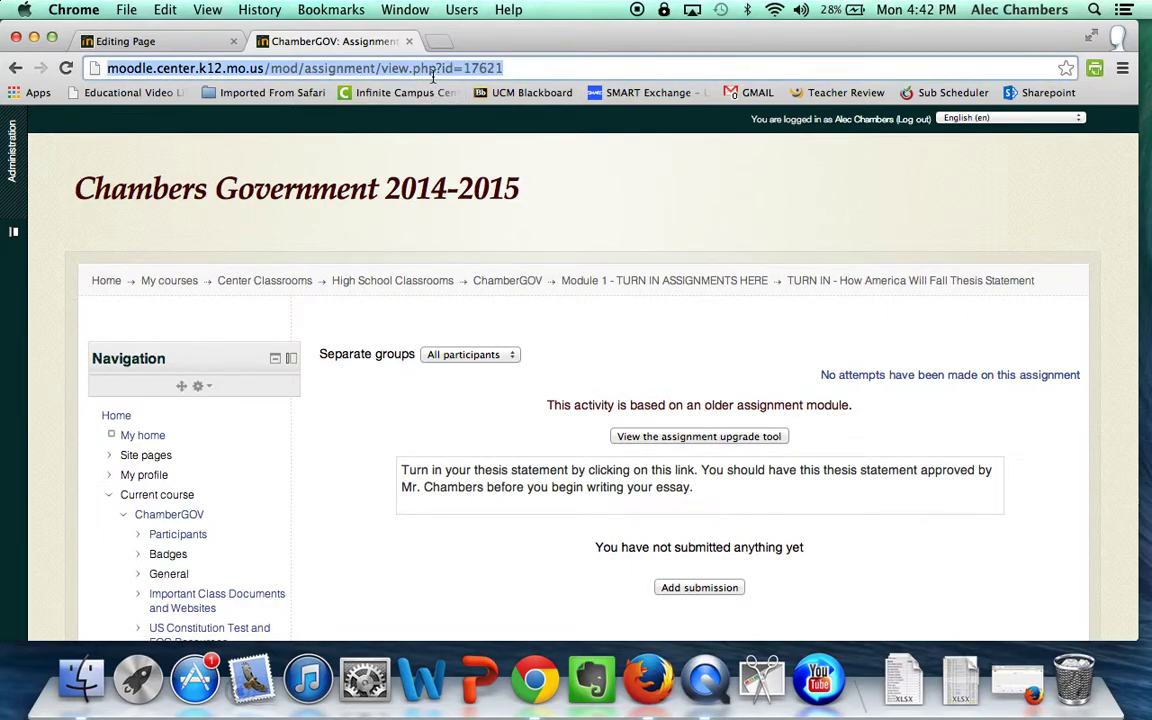
right_click(388, 70)
click(418, 98)
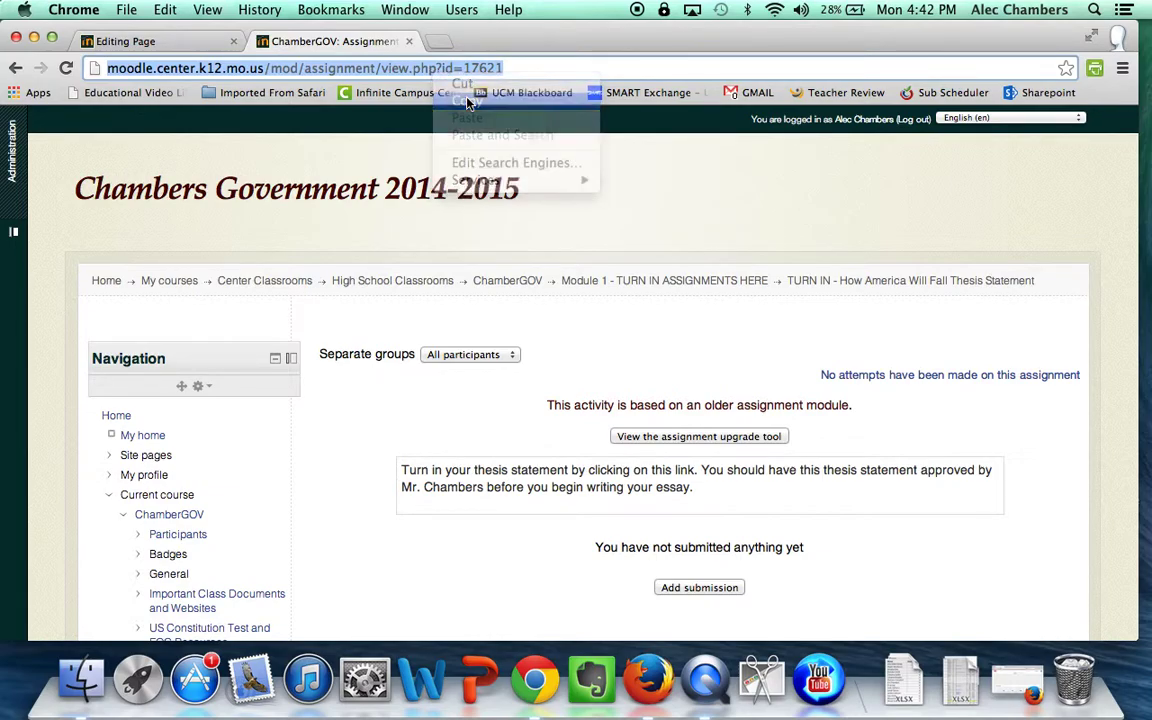
click(171, 35)
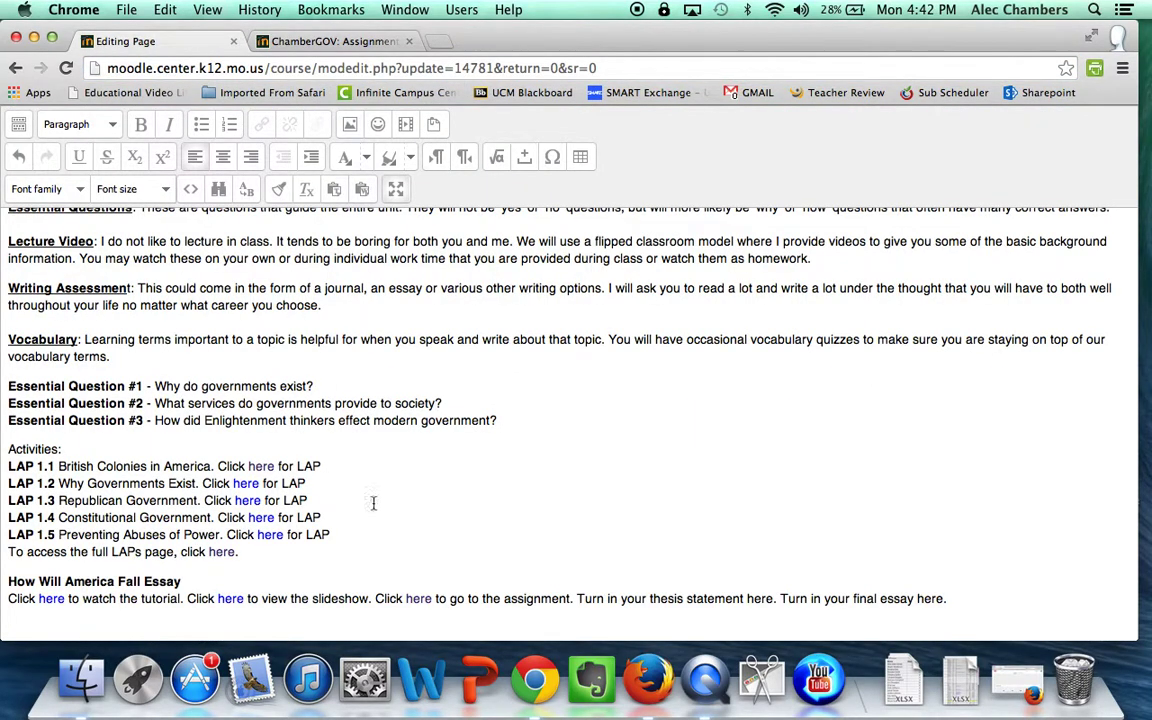
- Link 'here' in the thesis-statement sentence to that URL with target _blank
double_click(751, 598)
click(262, 124)
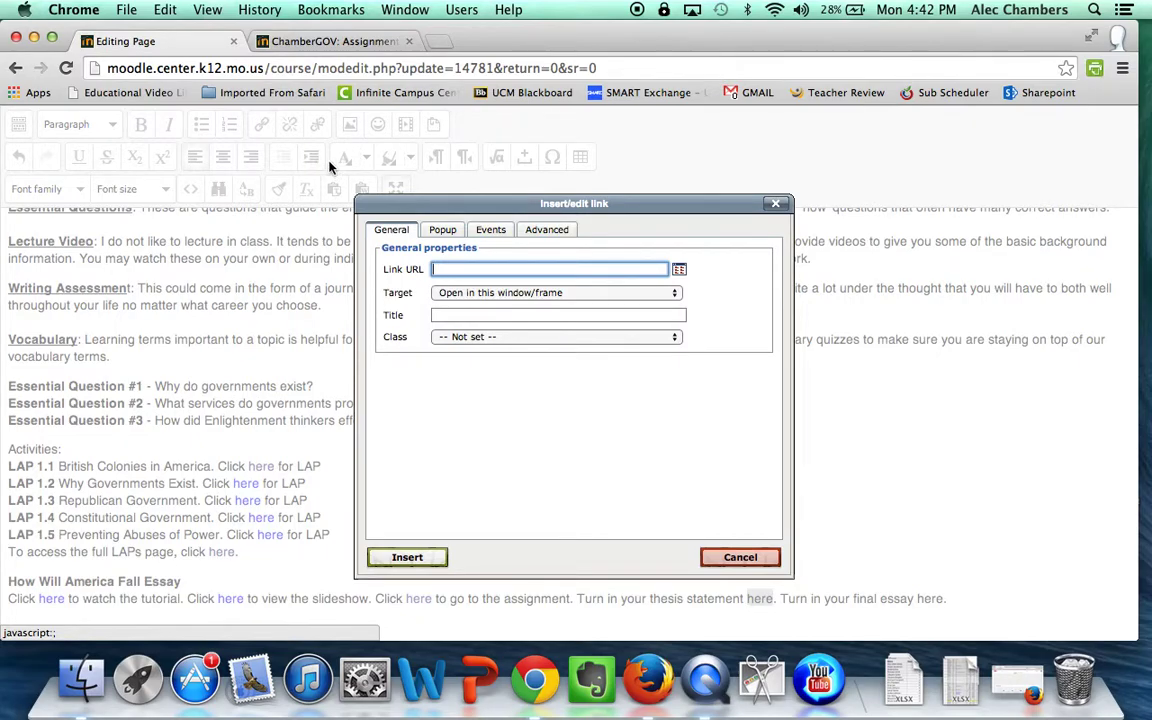
right_click(450, 272)
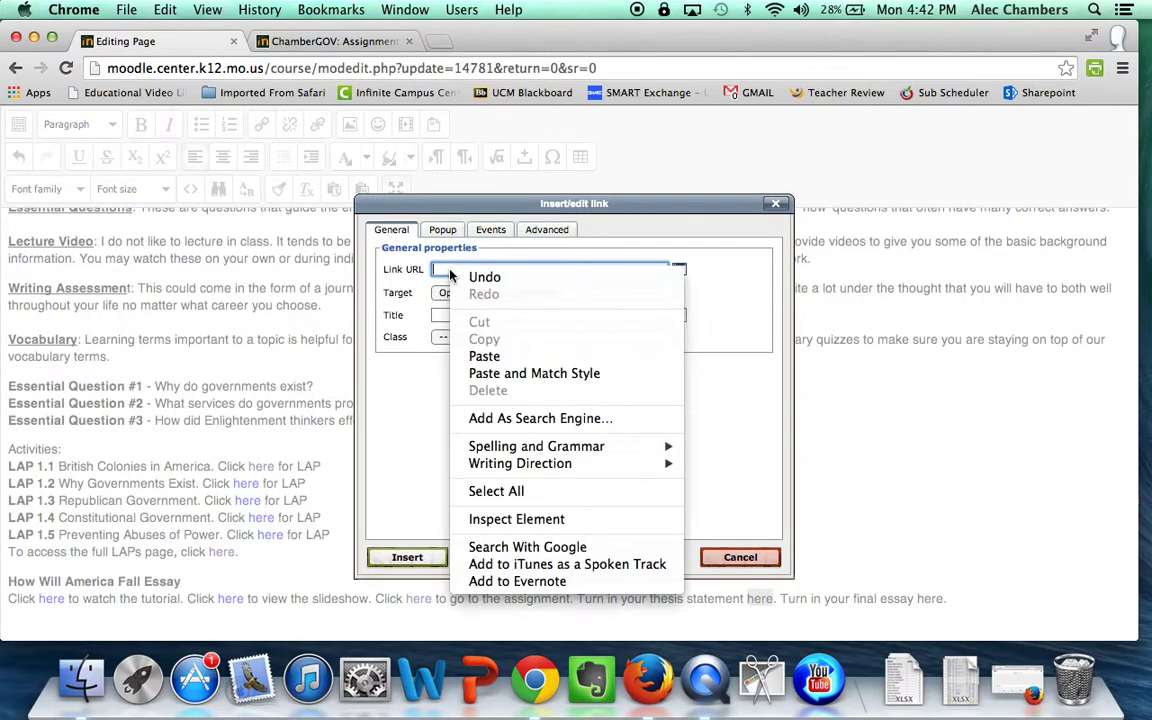
click(480, 356)
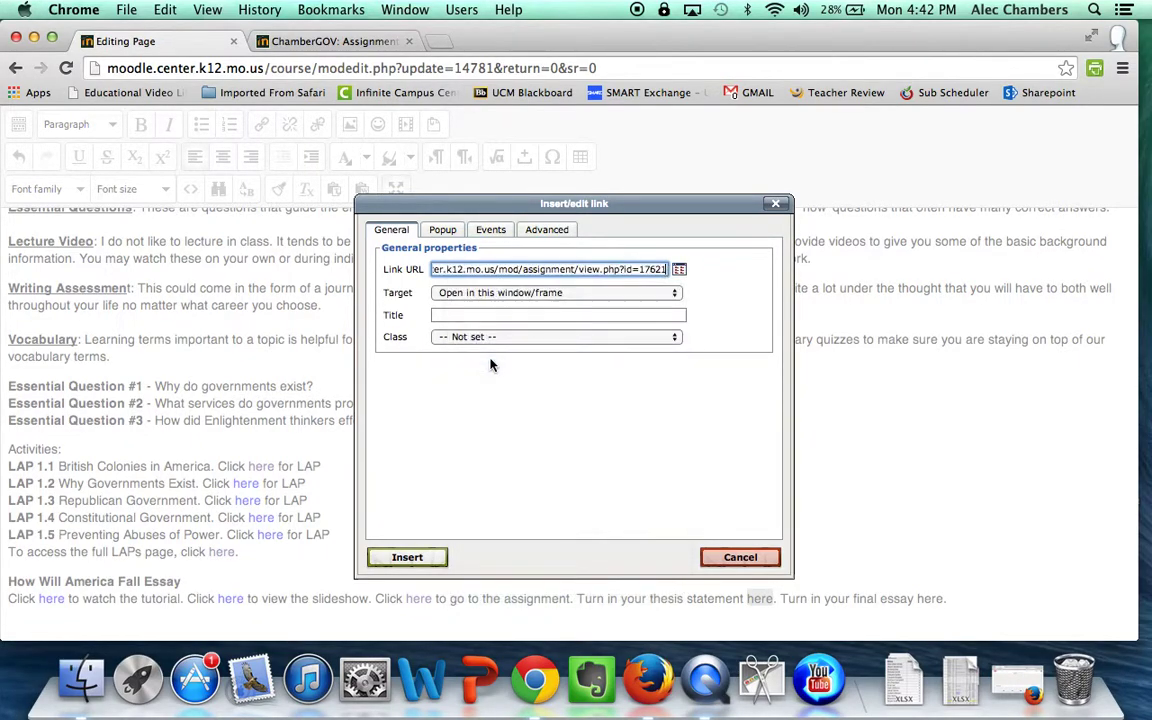
click(581, 292)
click(578, 304)
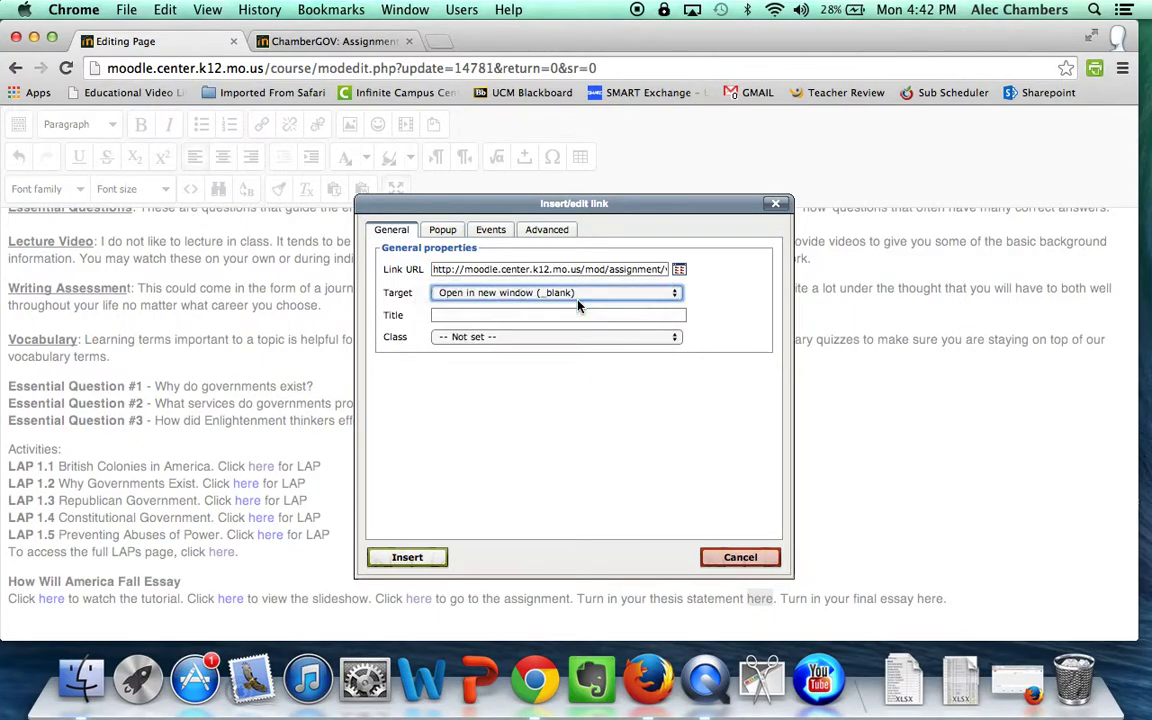
click(407, 557)
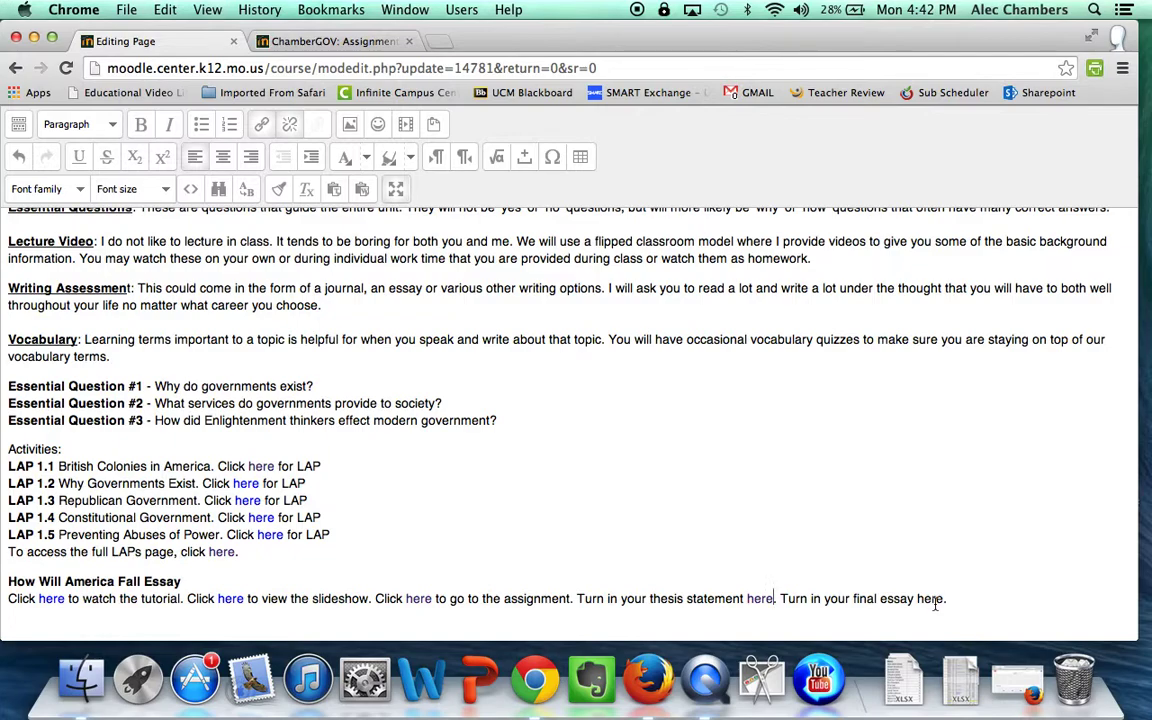
click(372, 42)
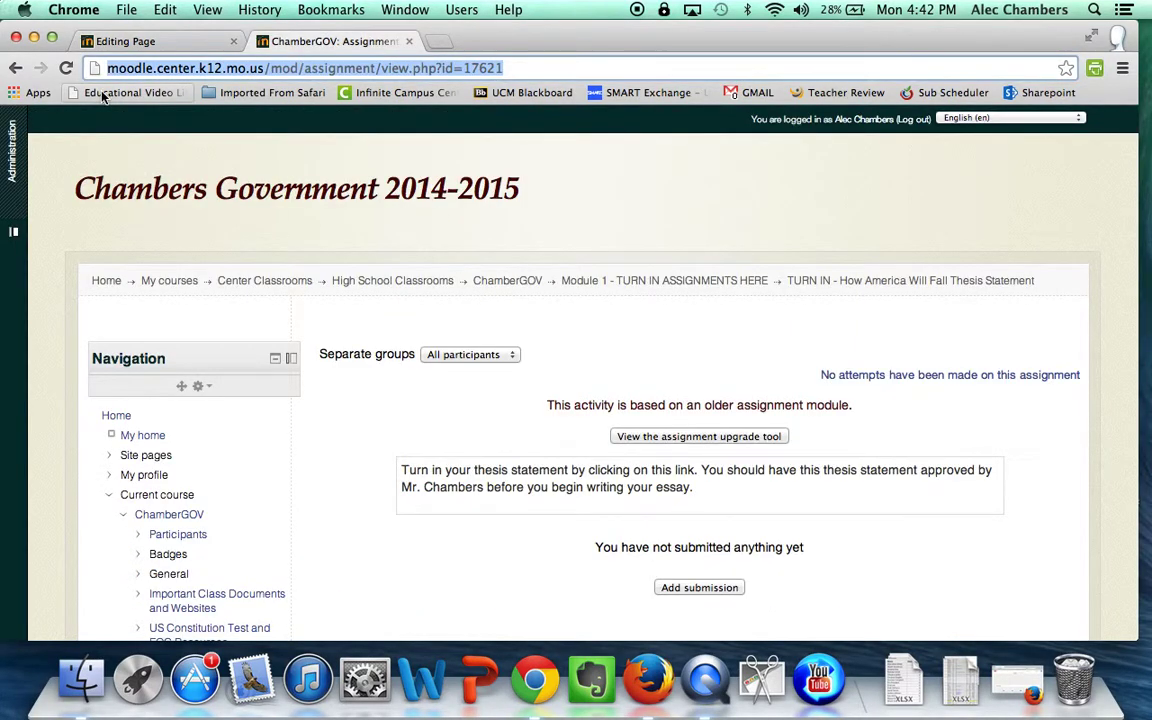
- Copy the How Will America Fall assignment's URL from the course page and return to the editor
click(12, 68)
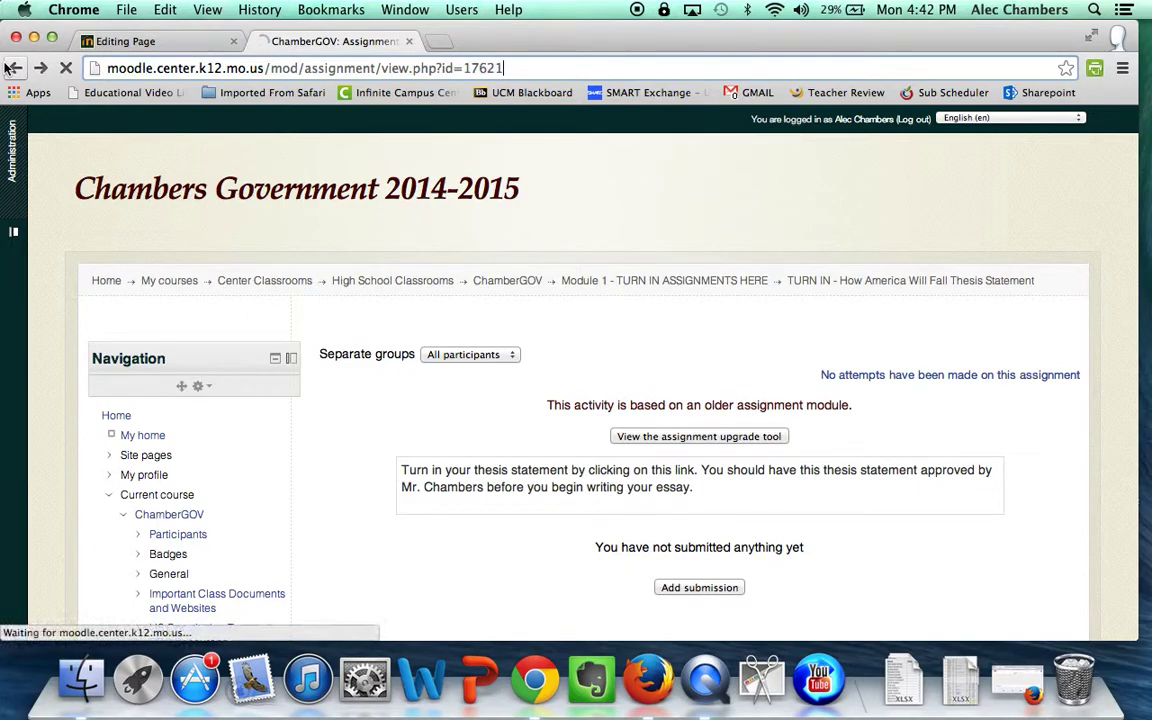
scroll(302, 281, down, 2)
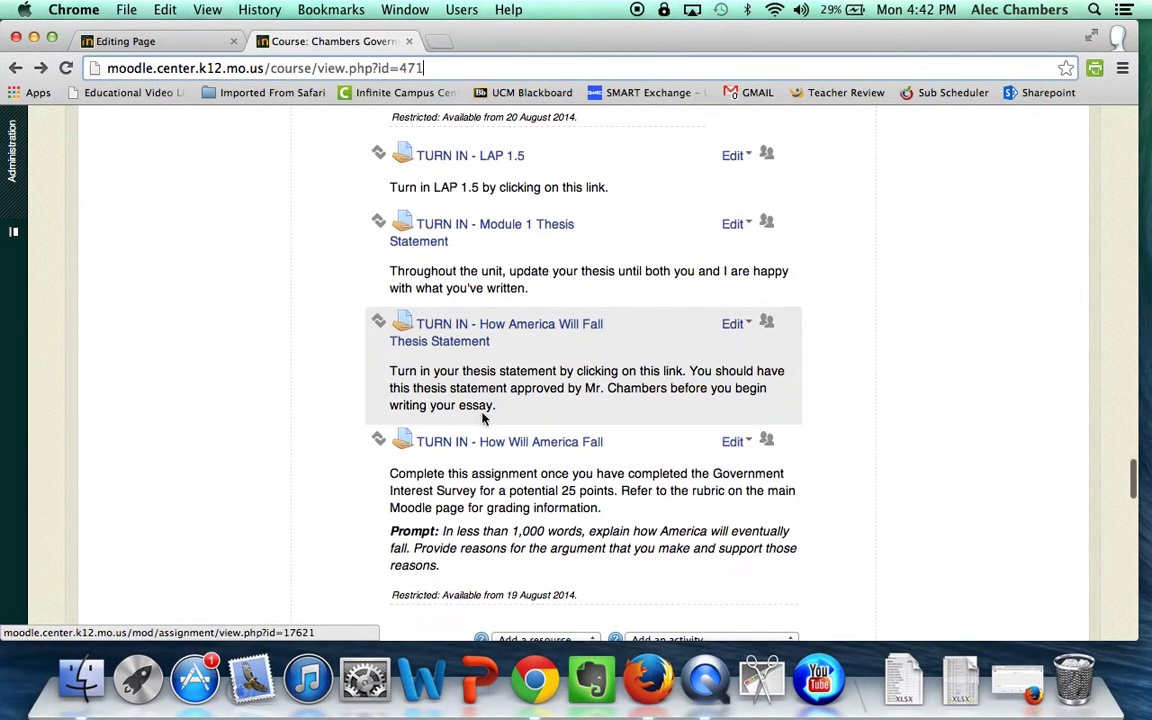
click(491, 450)
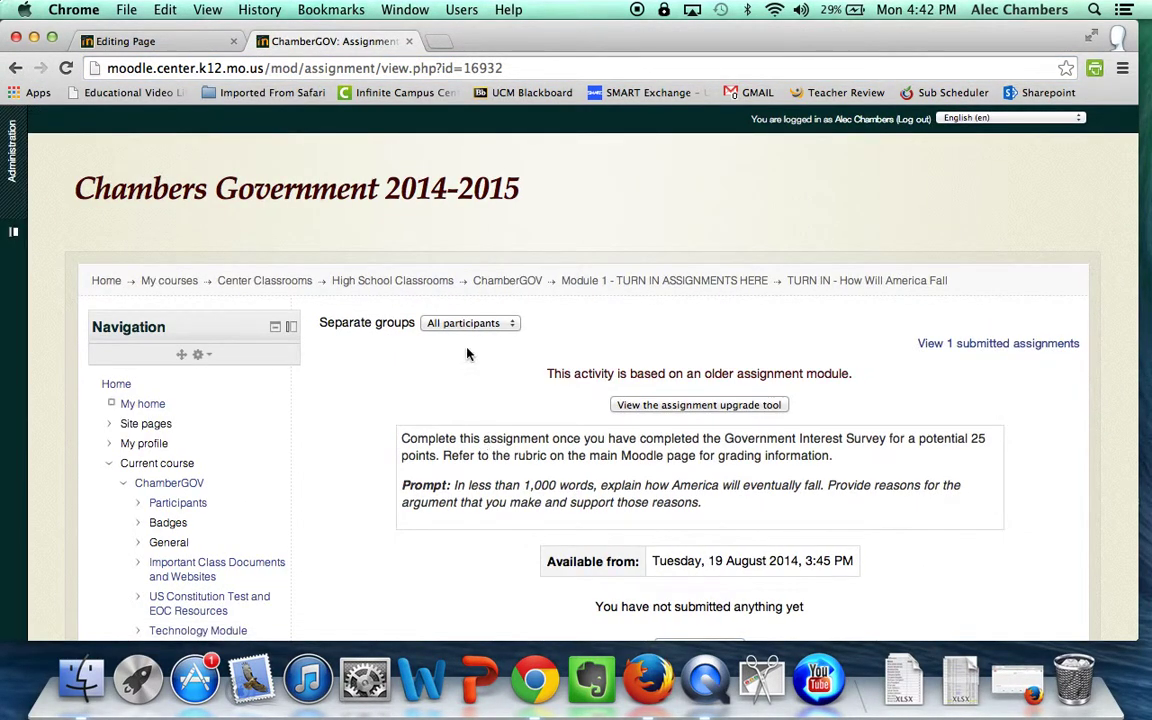
click(393, 72)
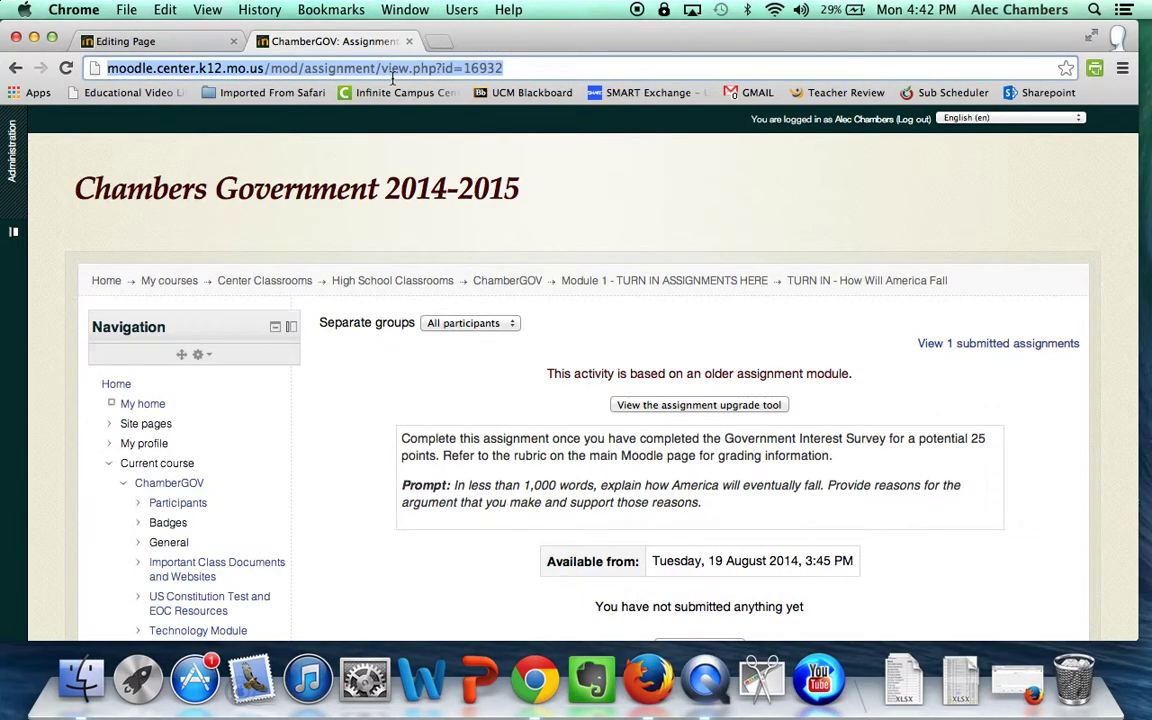
right_click(393, 78)
click(370, 102)
click(125, 41)
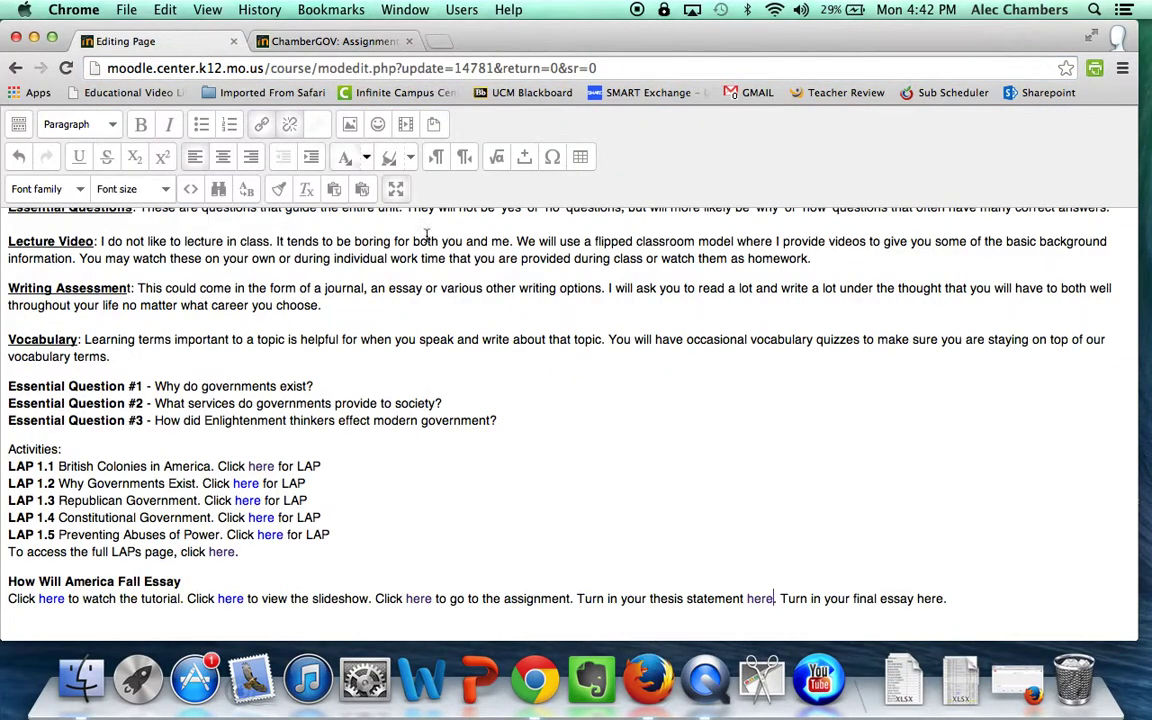
- Link 'here' in the final-essay sentence to that URL with target _blank
double_click(920, 598)
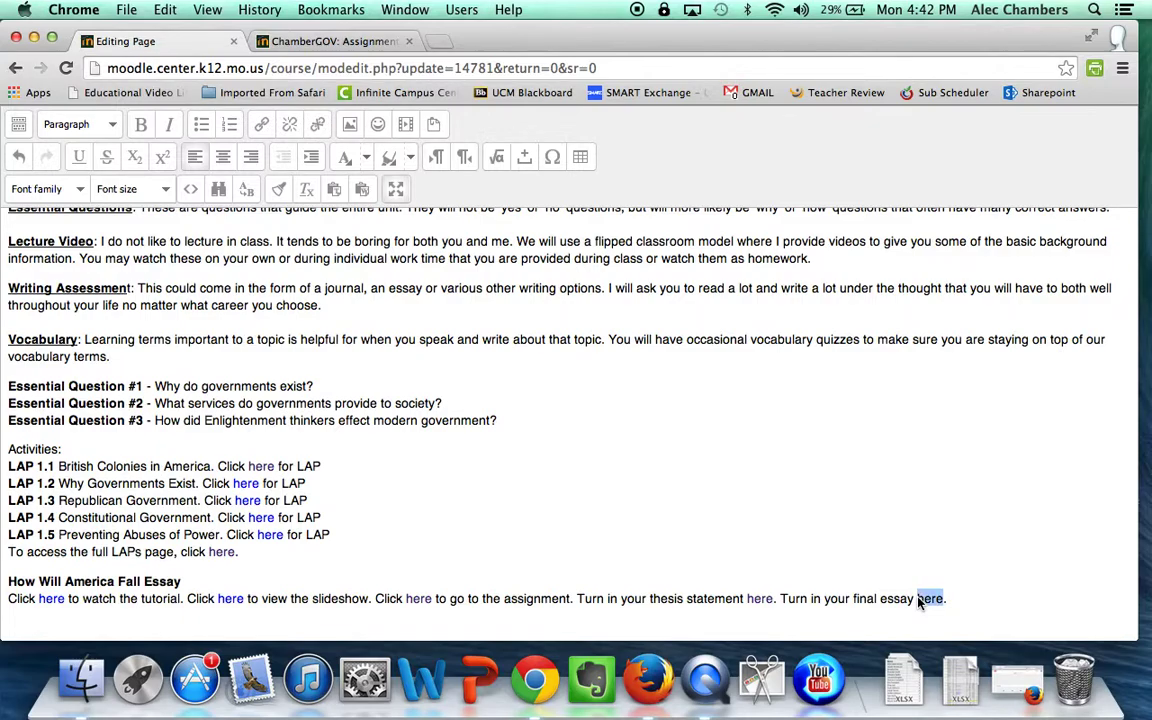
click(261, 127)
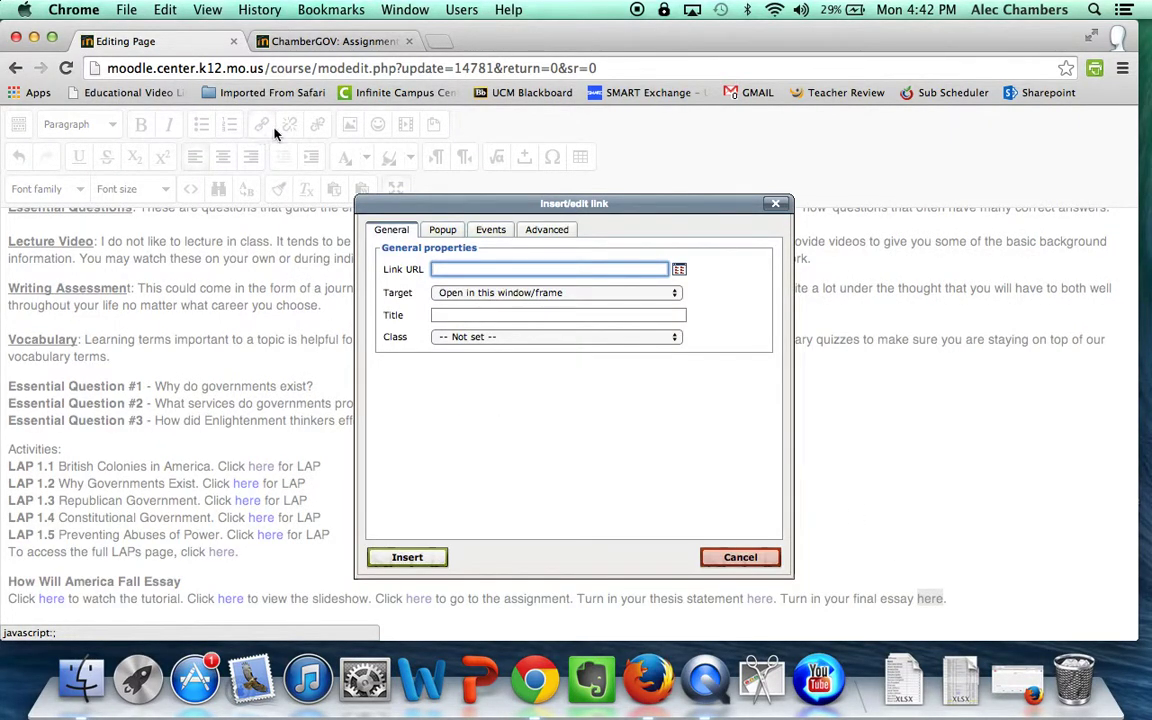
right_click(506, 269)
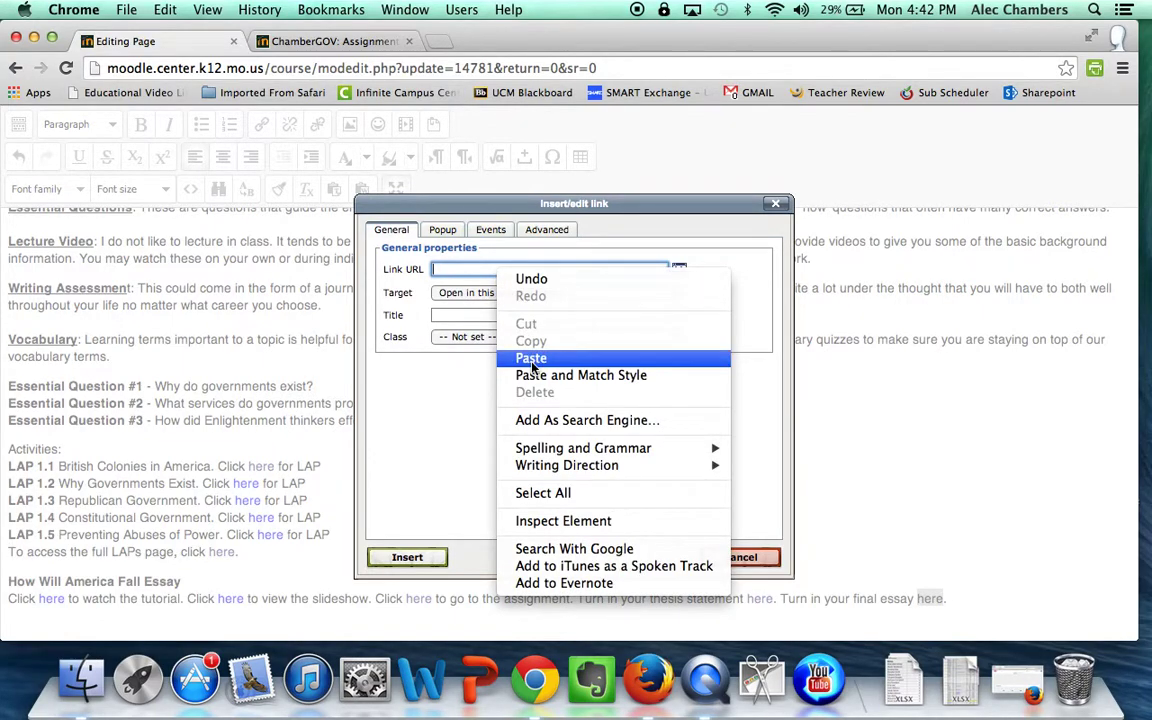
click(531, 358)
click(546, 296)
click(546, 307)
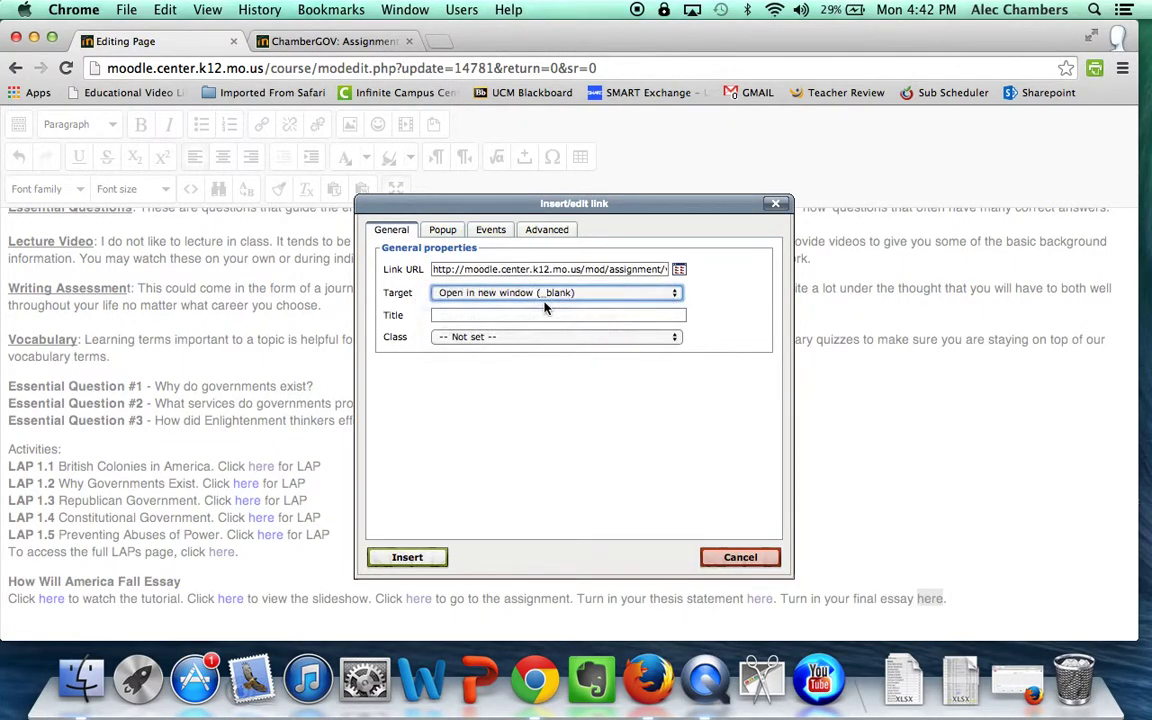
click(407, 557)
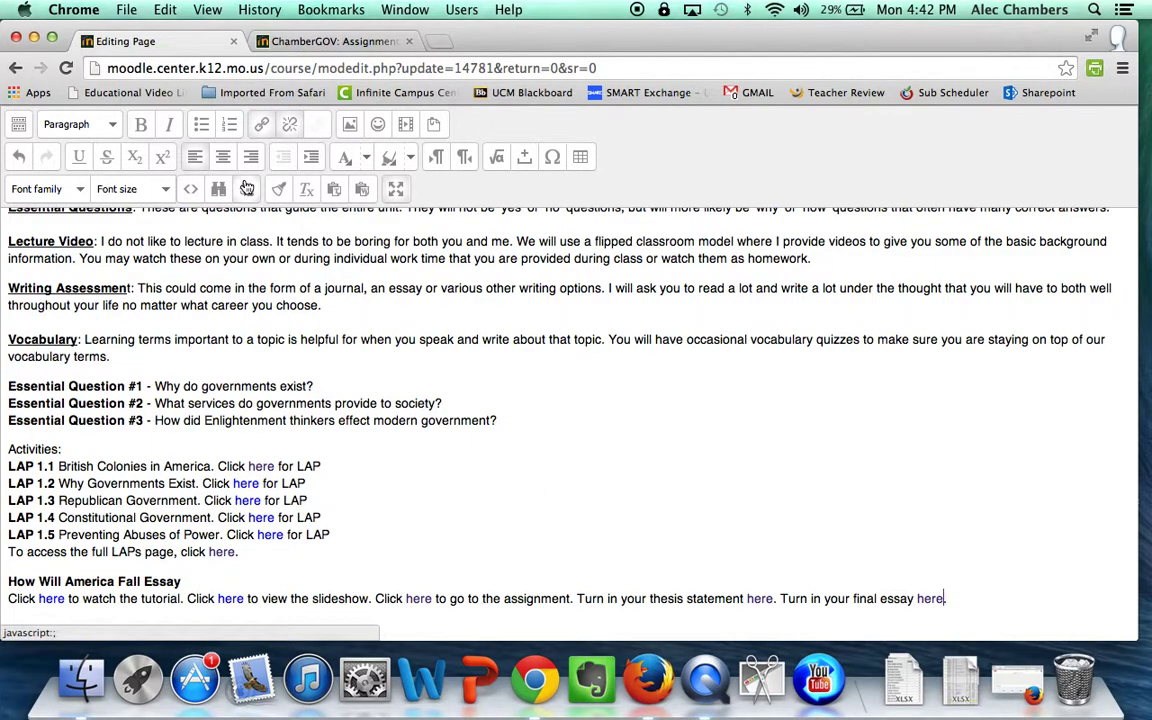
- Exit full-screen editing and choose 'Save and return to course'
click(396, 189)
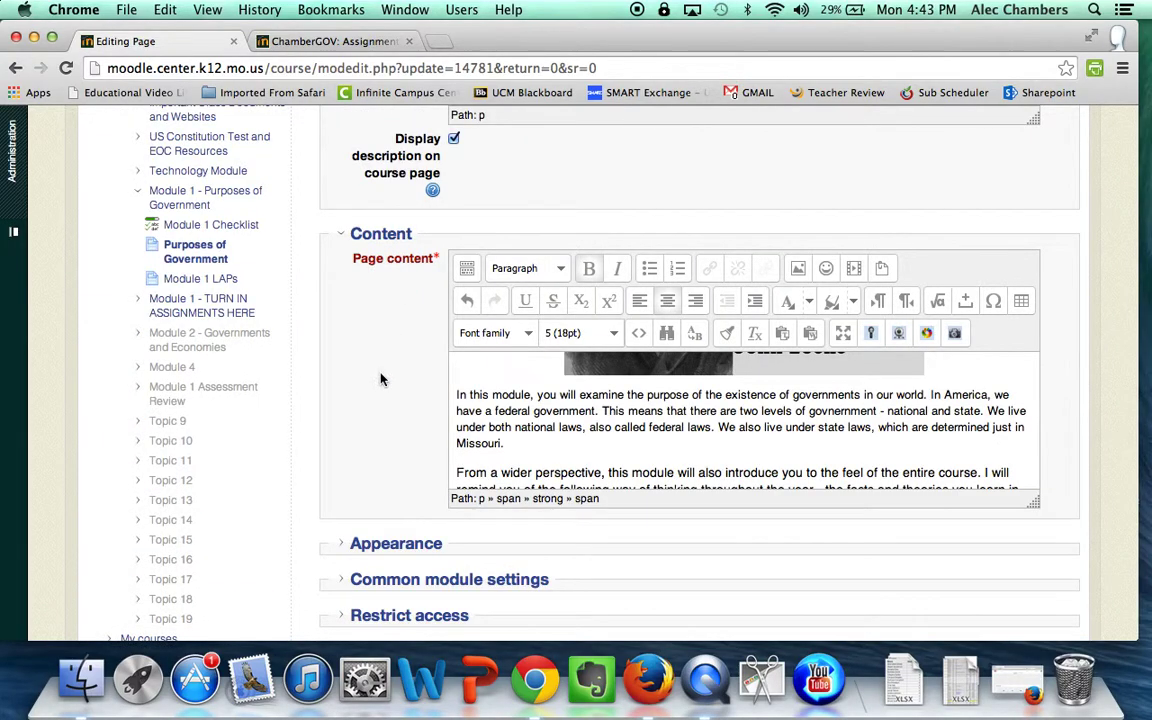
scroll(380, 390, down, 5)
click(494, 431)
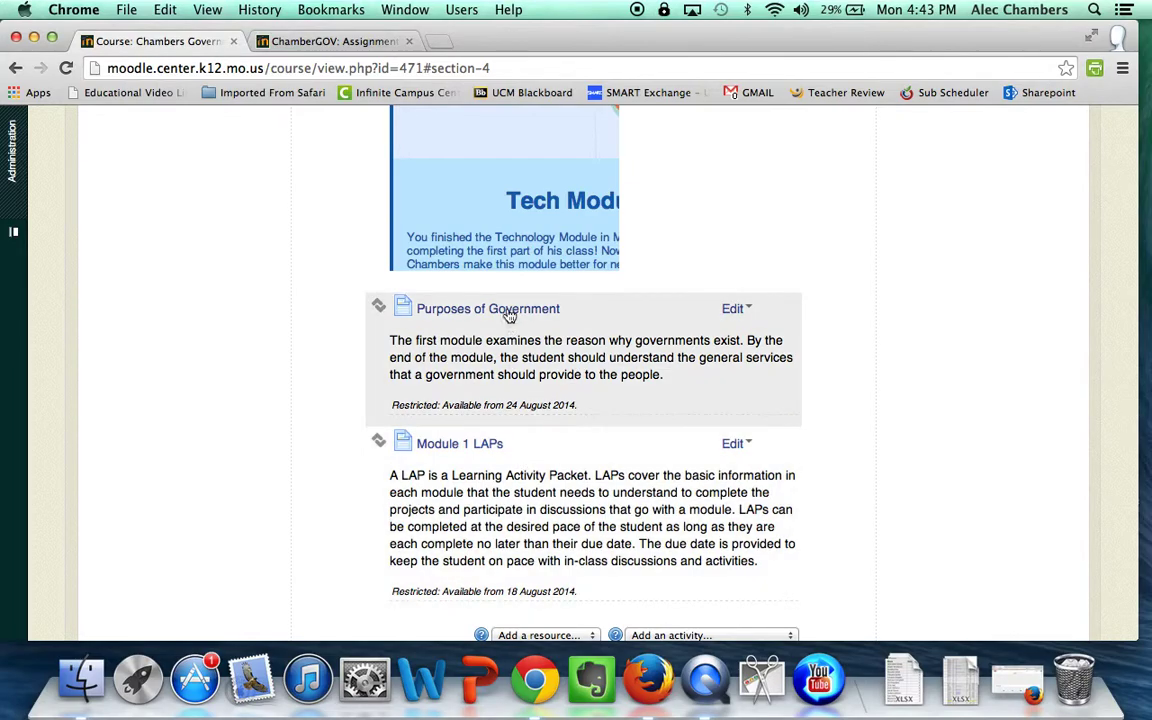
- Scroll through the Chambers Government course page to review it
scroll(507, 313, down, 5)
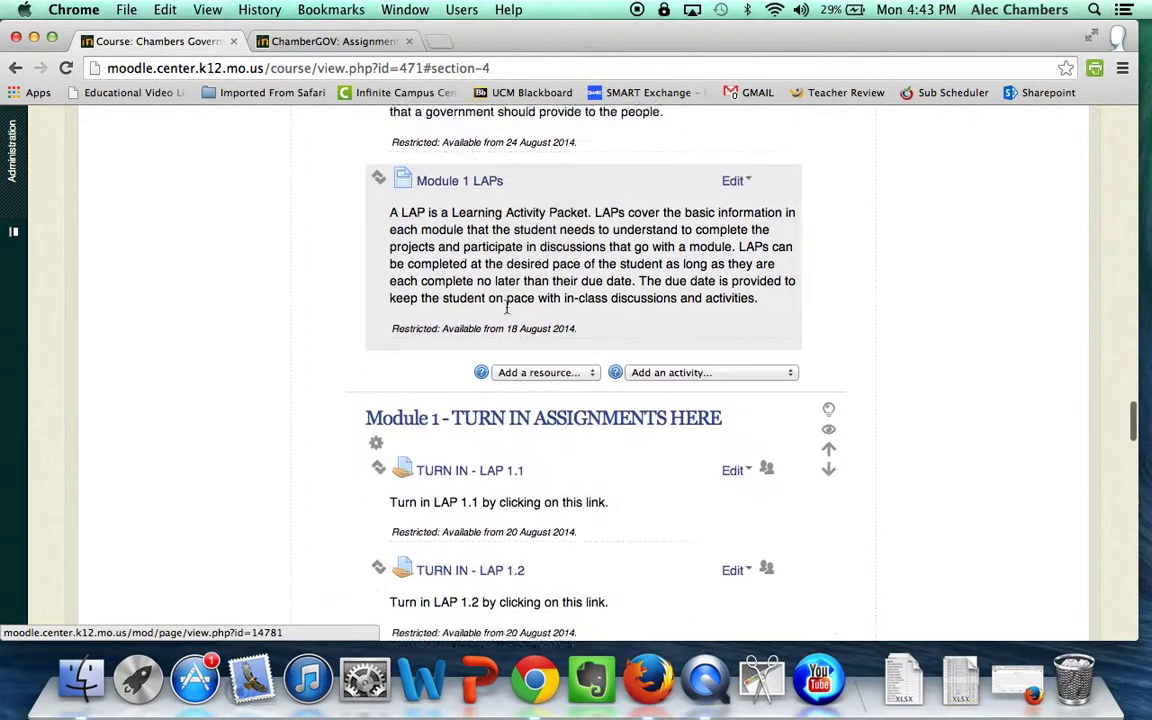
scroll(507, 313, down, 4)
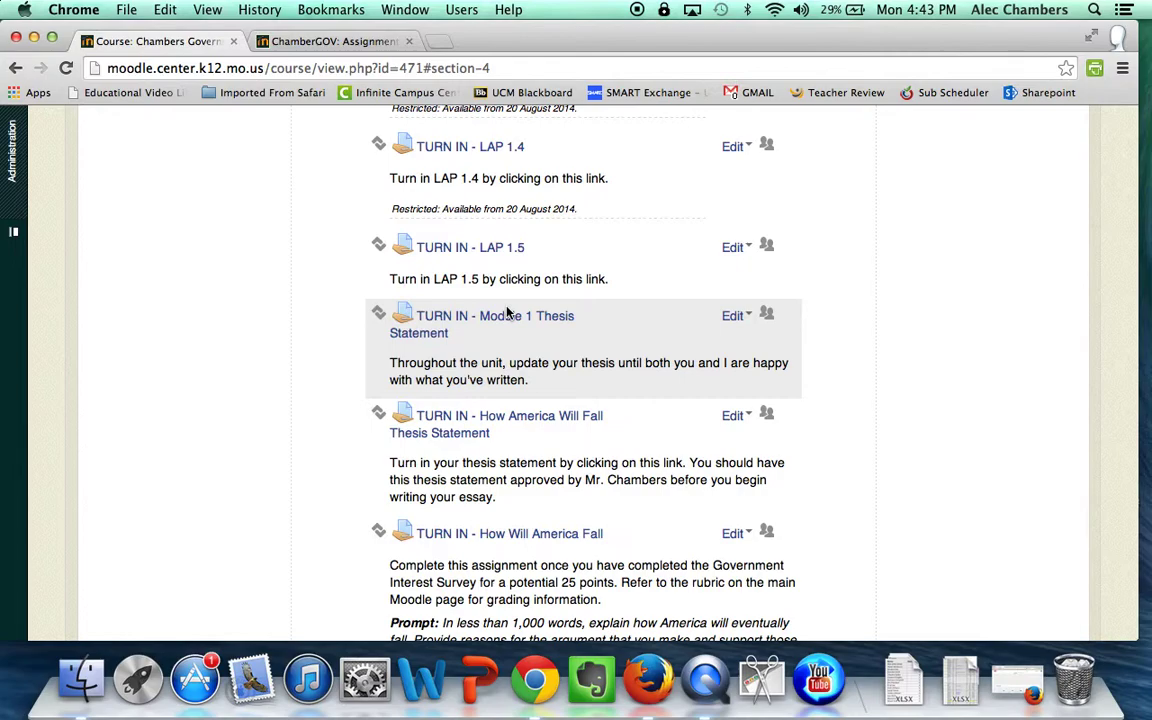
scroll(630, 453, down, 2)
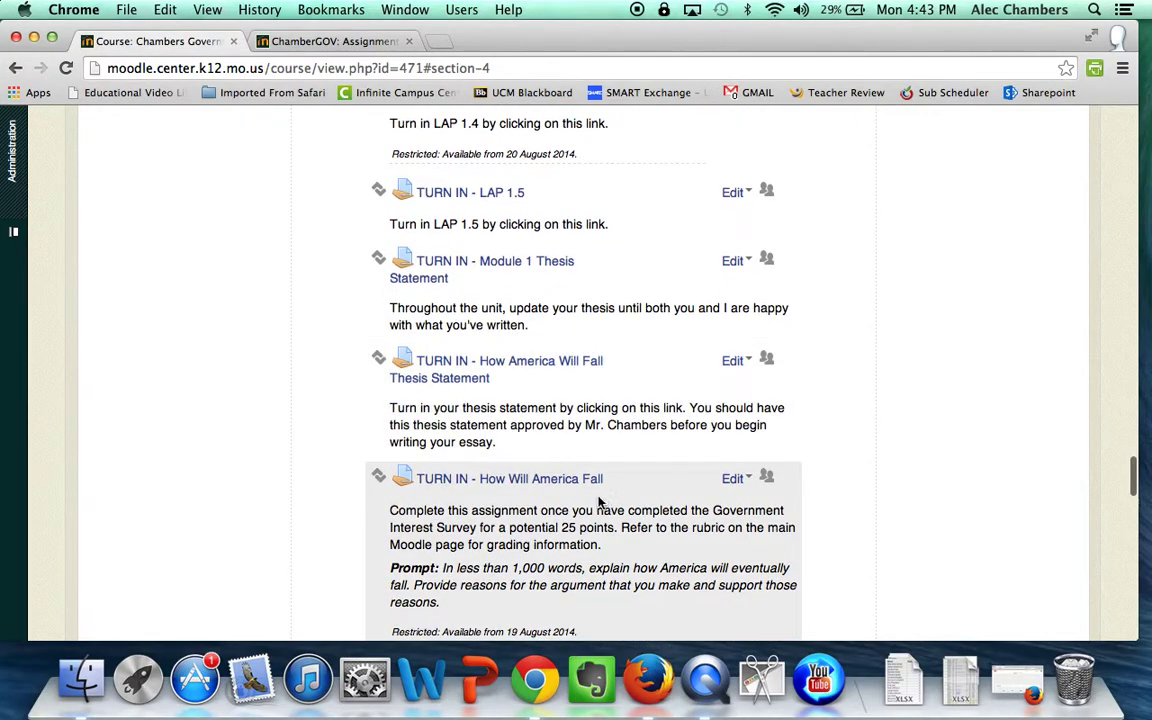
scroll(532, 494, up, 10)
scroll(601, 494, up, 5)
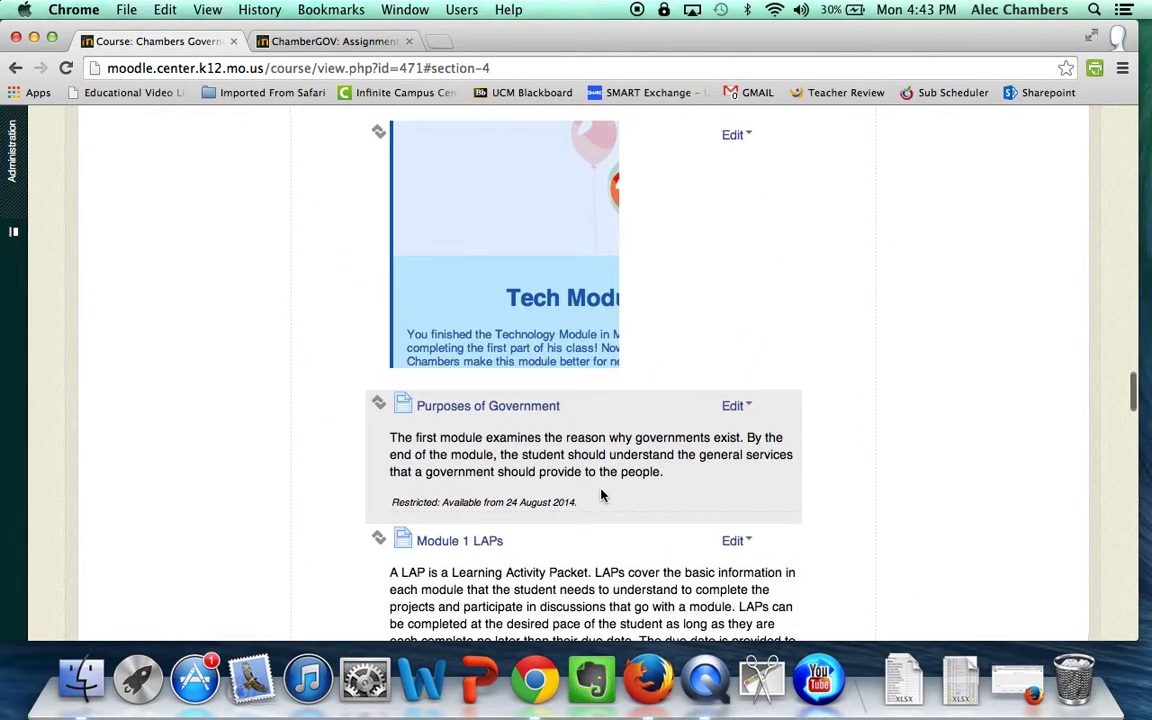
scroll(601, 494, up, 15)
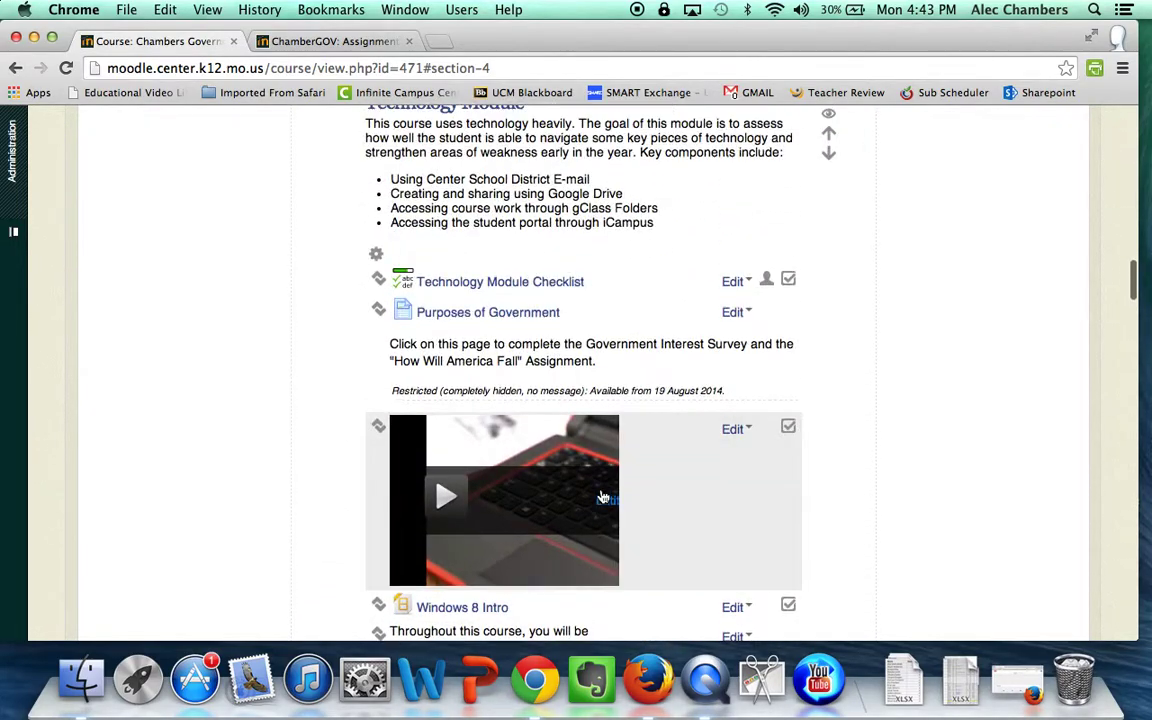
scroll(205, 270, up, 8)
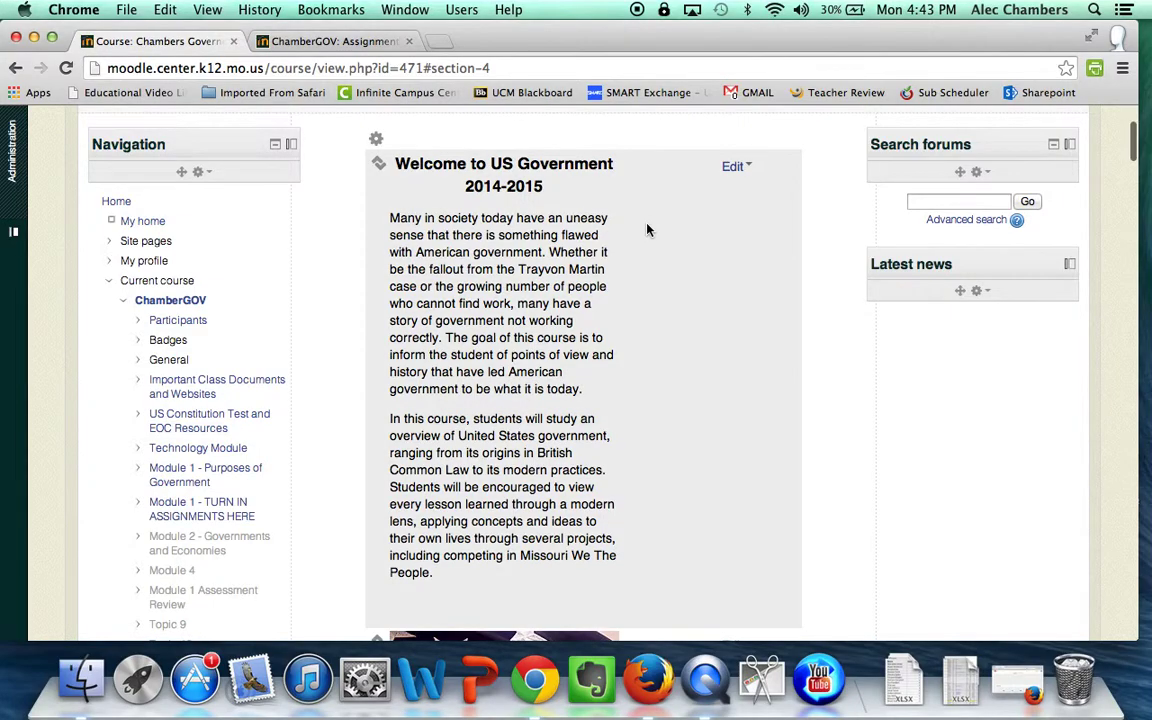
scroll(645, 229, down, 12)
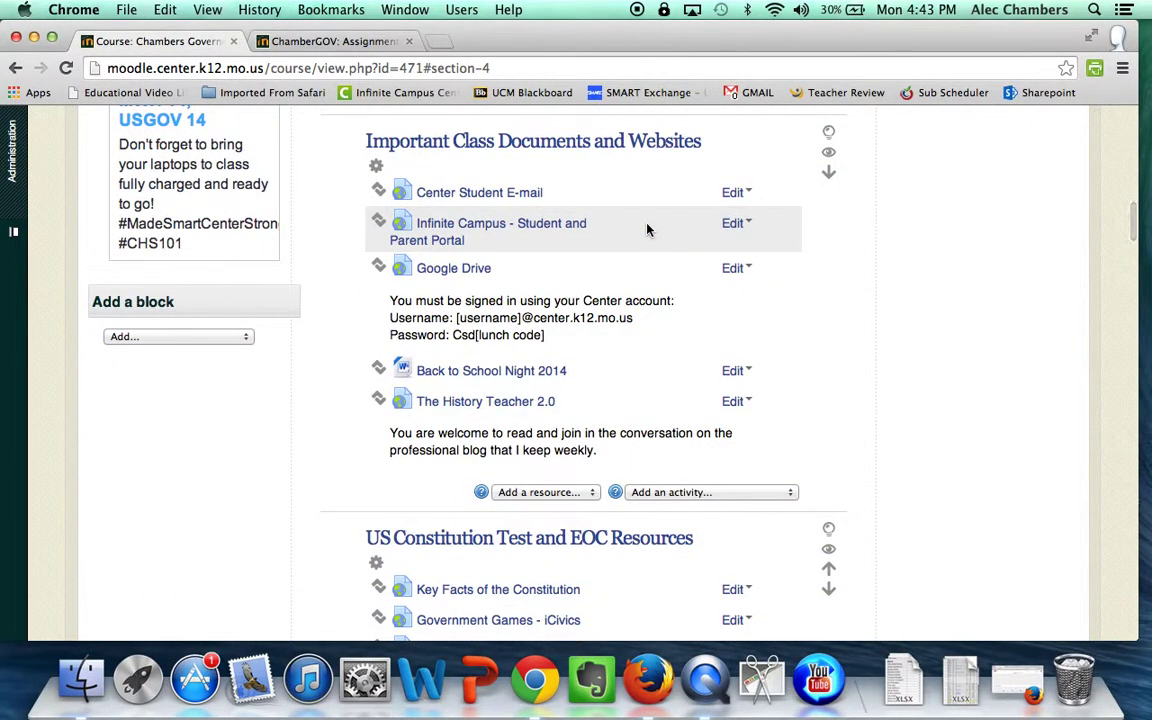